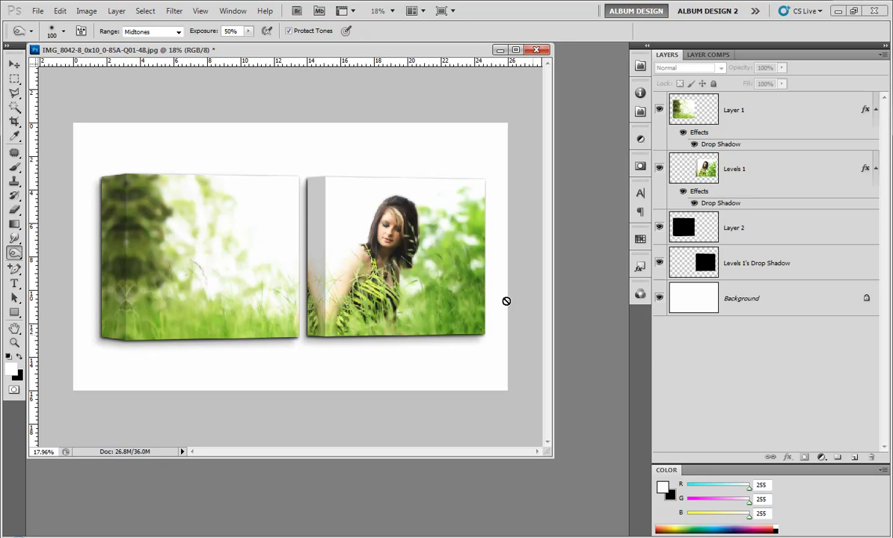
Switch to the web browser and look over the Canvas On Demand PhotoSplits page with its split-canvas example
{"action": "key", "text": "alt+Tab"}
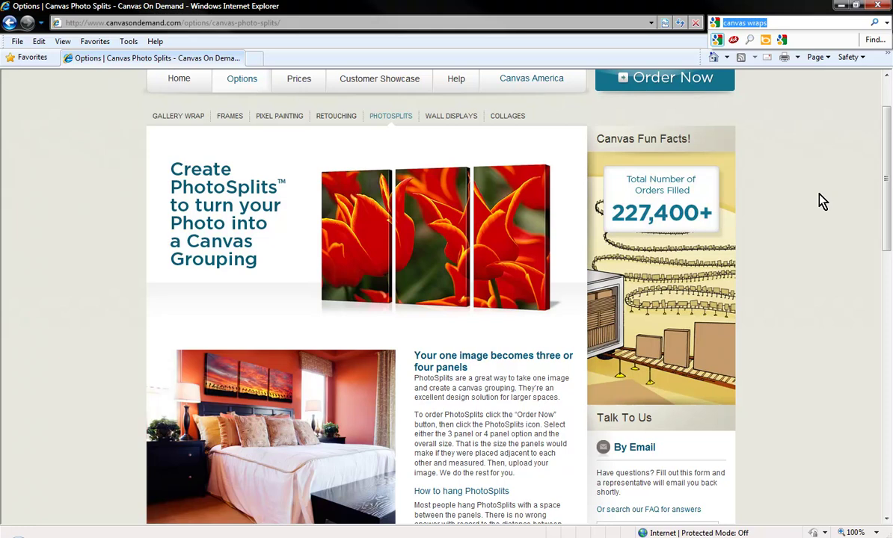
{"action": "left_click", "coordinate": [828, 239]}
{"action": "scroll", "coordinate": [832, 258], "scroll_direction": "up", "scroll_amount": 1}
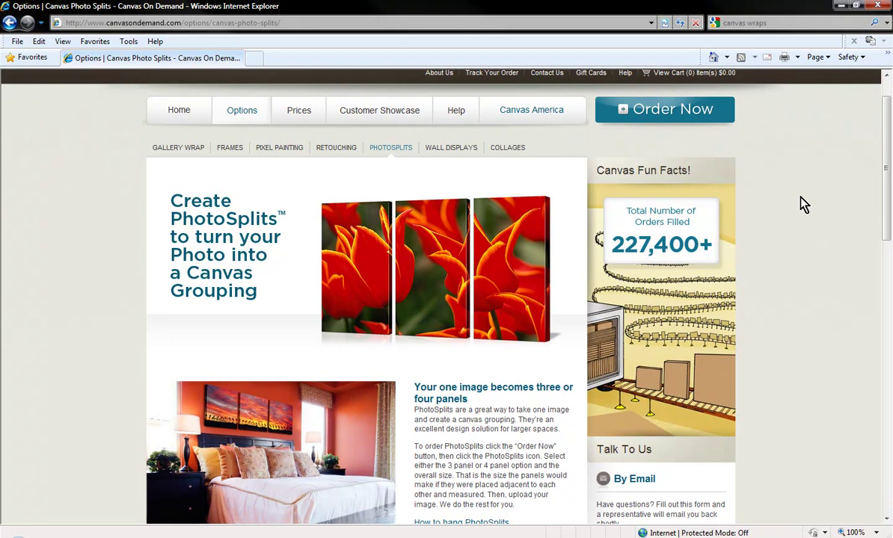
{"action": "scroll", "coordinate": [787, 288], "scroll_direction": "down", "scroll_amount": 2}
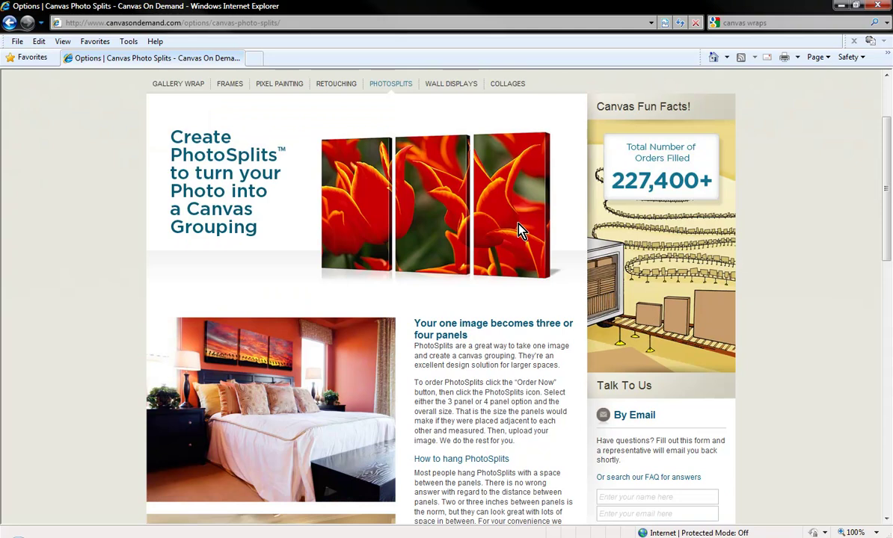
{"action": "scroll", "coordinate": [508, 262], "scroll_direction": "up", "scroll_amount": 1}
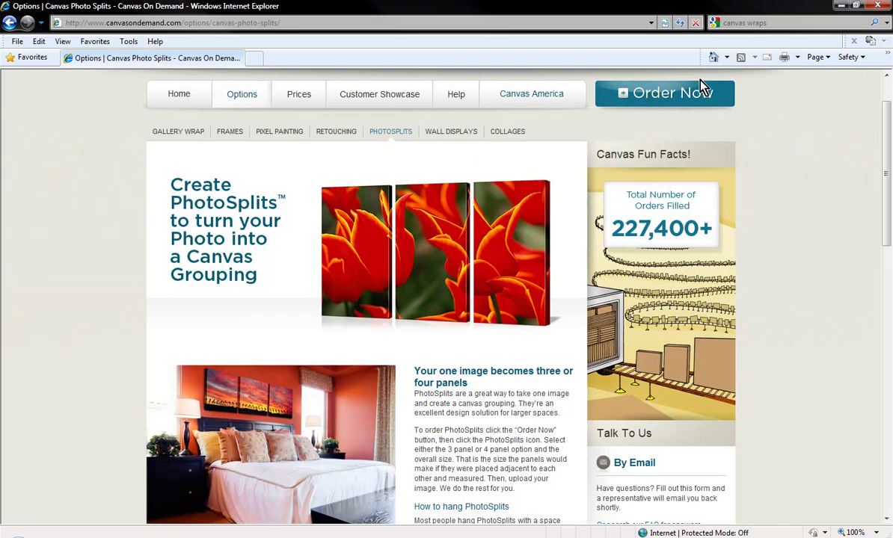
Open the canvas order form, choose the PhotoSplits layout, and review the panel sizes and prices offered
{"action": "left_click", "coordinate": [673, 93]}
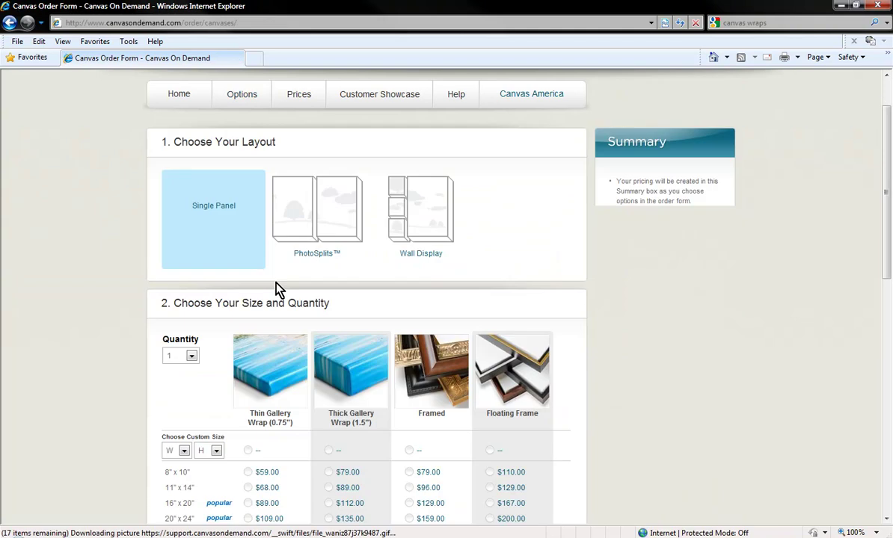
{"action": "left_click", "coordinate": [325, 224]}
{"action": "scroll", "coordinate": [354, 214], "scroll_direction": "down", "scroll_amount": 1}
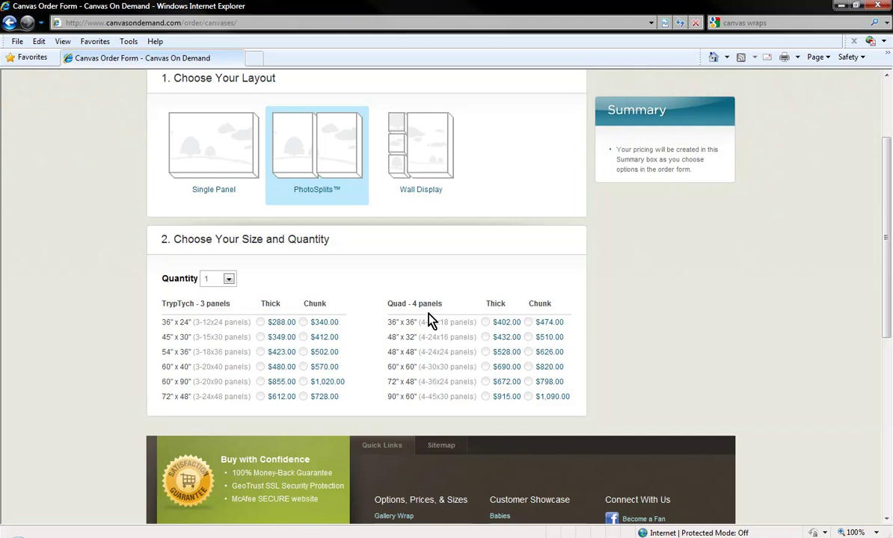
{"action": "scroll", "coordinate": [430, 317], "scroll_direction": "down", "scroll_amount": 1}
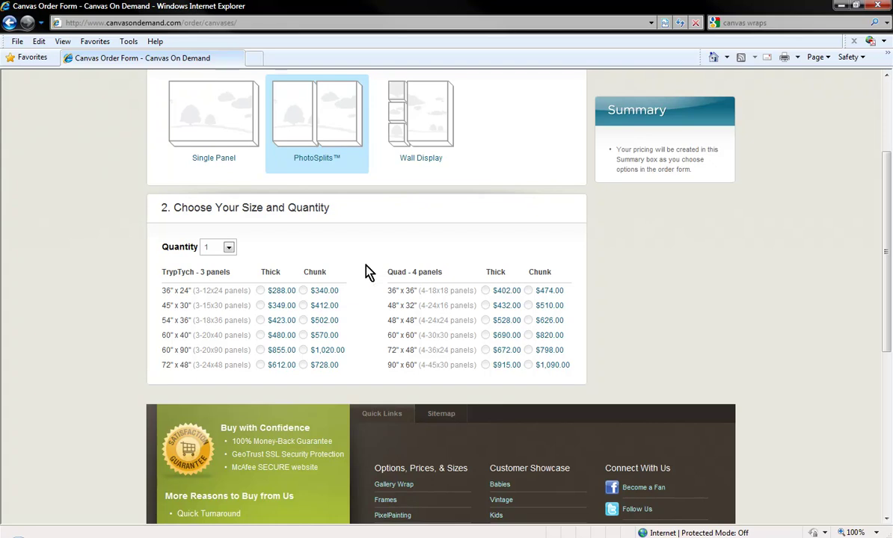
{"action": "scroll", "coordinate": [371, 270], "scroll_direction": "up", "scroll_amount": 1}
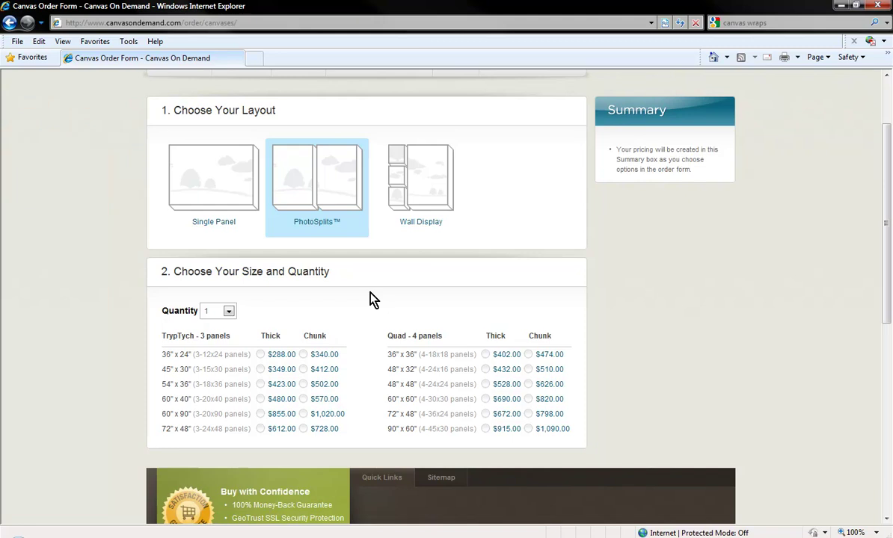
{"action": "scroll", "coordinate": [365, 308], "scroll_direction": "up", "scroll_amount": 1}
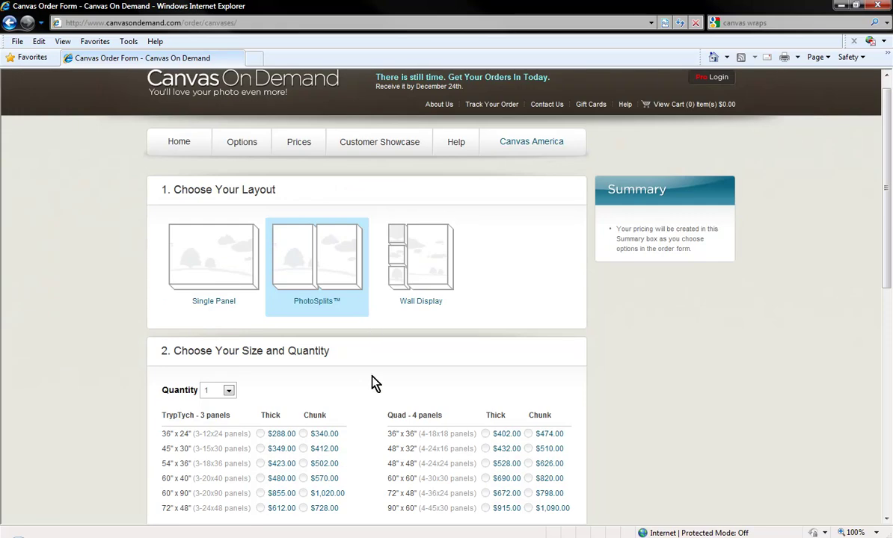
{"action": "scroll", "coordinate": [375, 383], "scroll_direction": "down", "scroll_amount": 1}
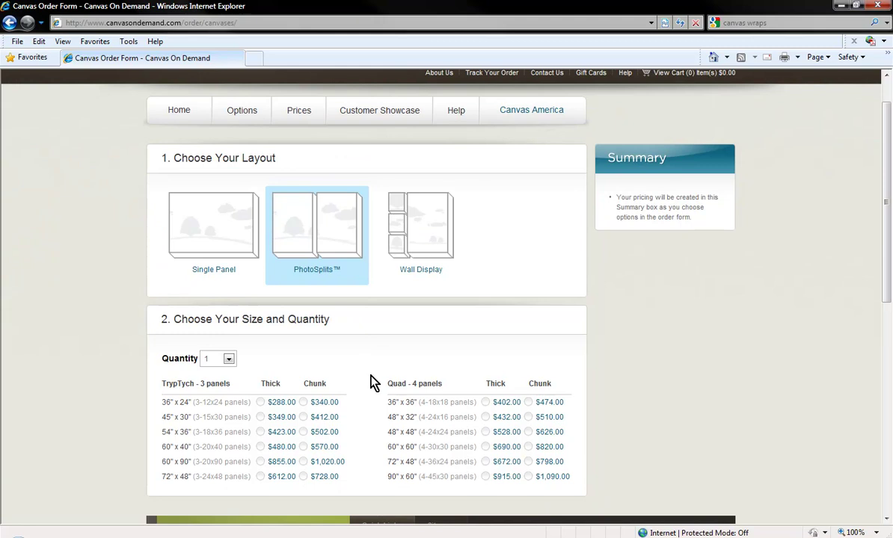
{"action": "scroll", "coordinate": [374, 383], "scroll_direction": "down", "scroll_amount": 2}
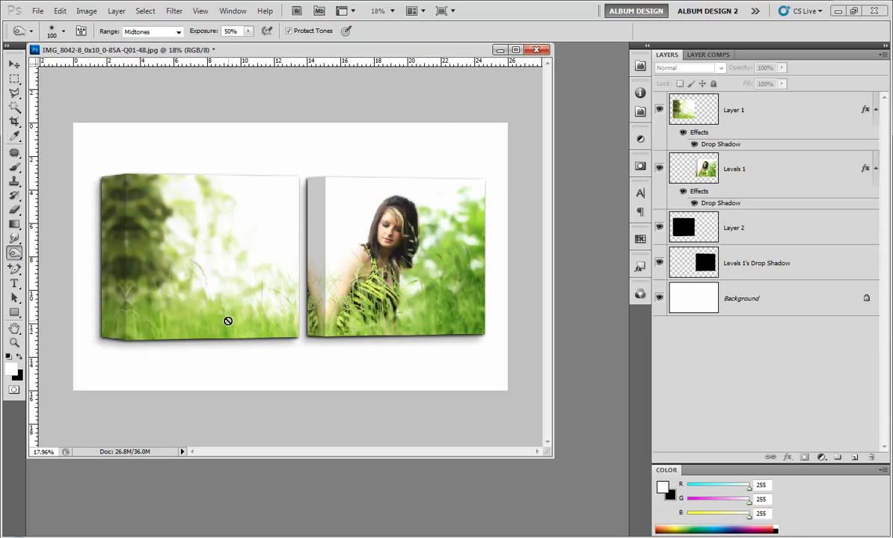
In Photoshop, zoom the canvas mockup to 17.6%, shorten its window, and reposition the PixelCreator Pro palette in the free space below
{"action": "type", "text": "17.6"}
{"action": "key", "text": "Return"}
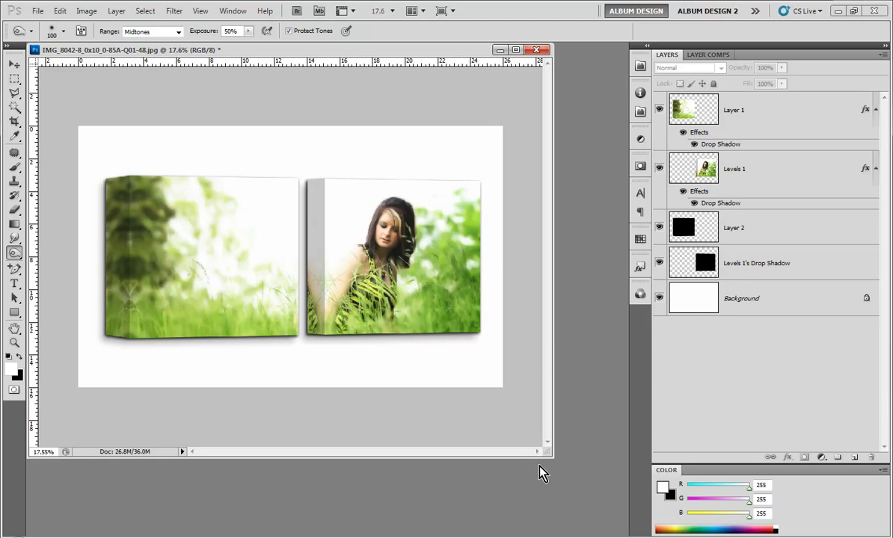
{"action": "left_click_drag", "start_coordinate": [551, 453], "coordinate": [562, 377]}
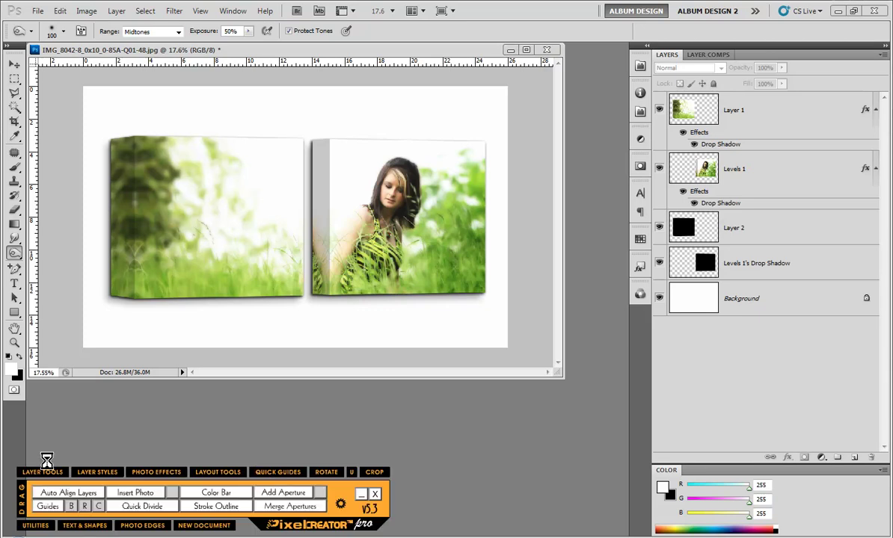
{"action": "left_click_drag", "start_coordinate": [50, 490], "coordinate": [83, 494]}
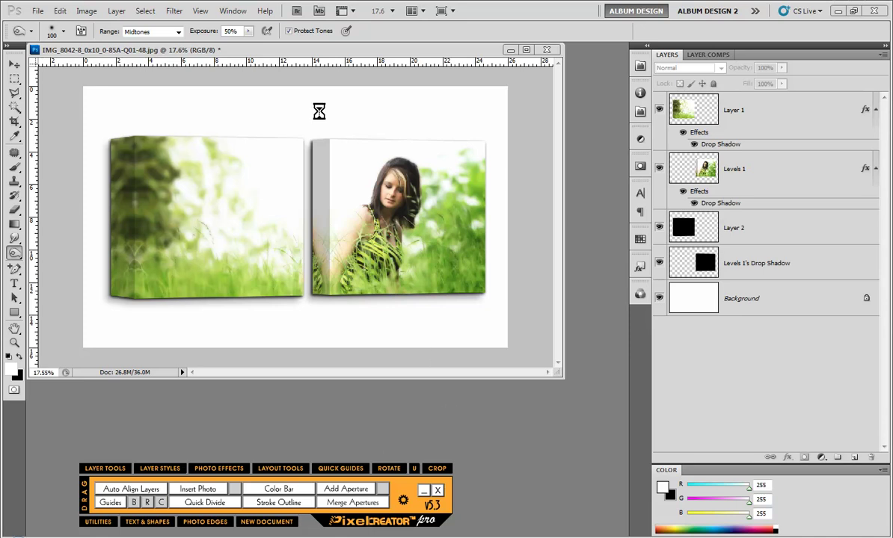
Create a new document 20 inches wide and 10 inches high, and enlarge its window
{"action": "left_click", "coordinate": [38, 11]}
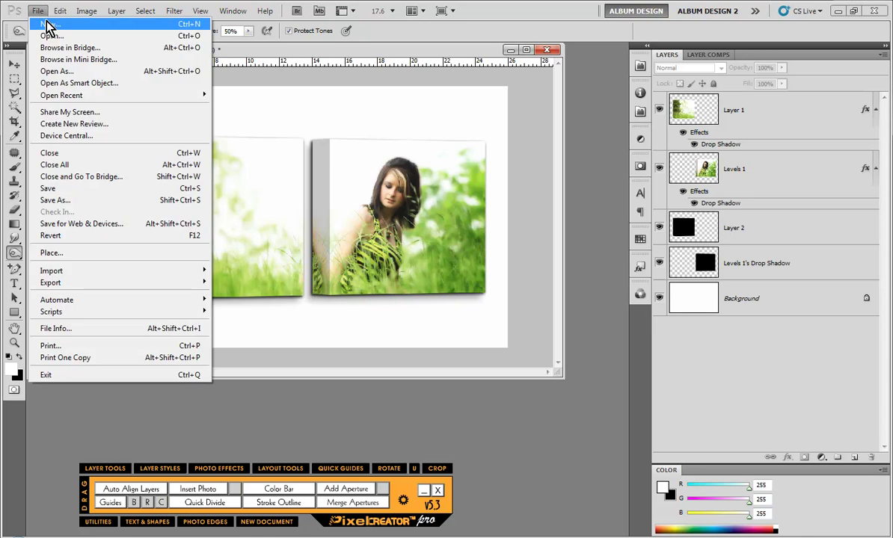
{"action": "left_click", "coordinate": [40, 23]}
{"action": "left_click", "coordinate": [479, 178]}
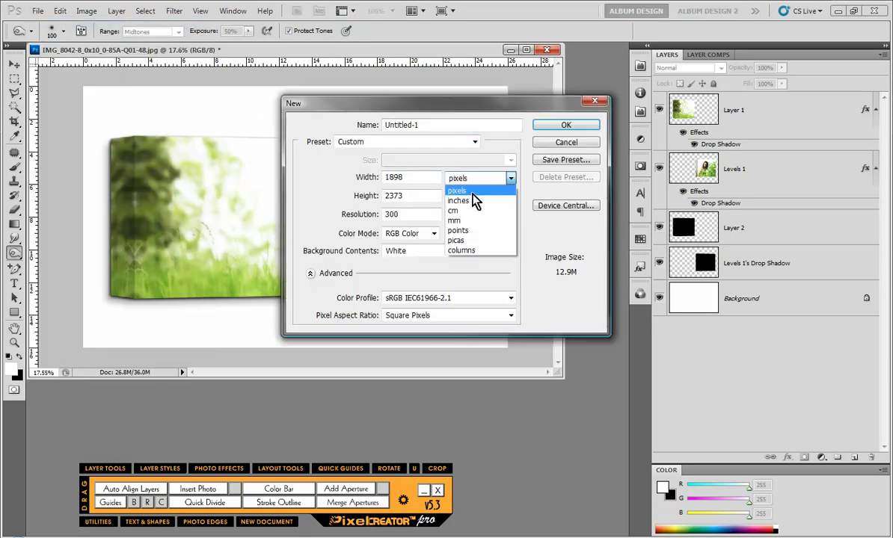
{"action": "left_click", "coordinate": [473, 188]}
{"action": "left_click_drag", "start_coordinate": [411, 179], "coordinate": [333, 177]}
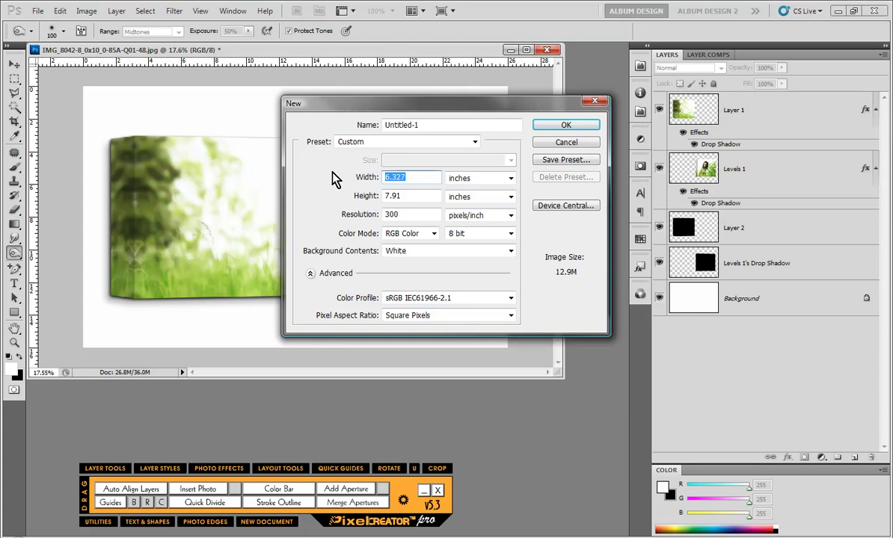
{"action": "type", "text": "20"}
{"action": "key", "text": "Tab"}
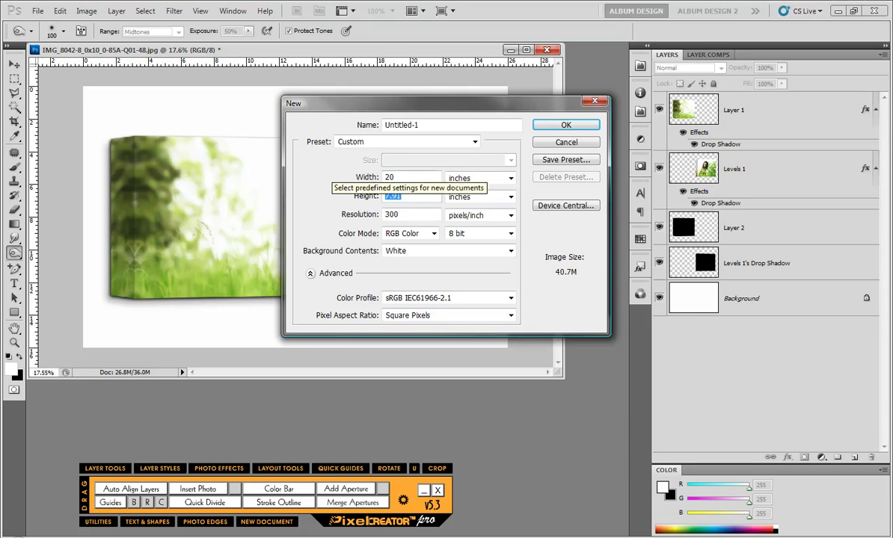
{"action": "type", "text": "10"}
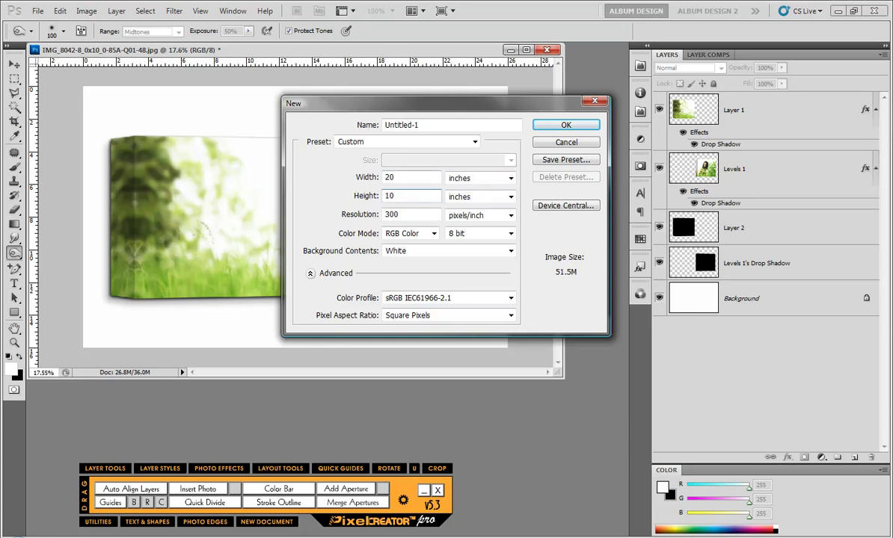
{"action": "left_click", "coordinate": [591, 126]}
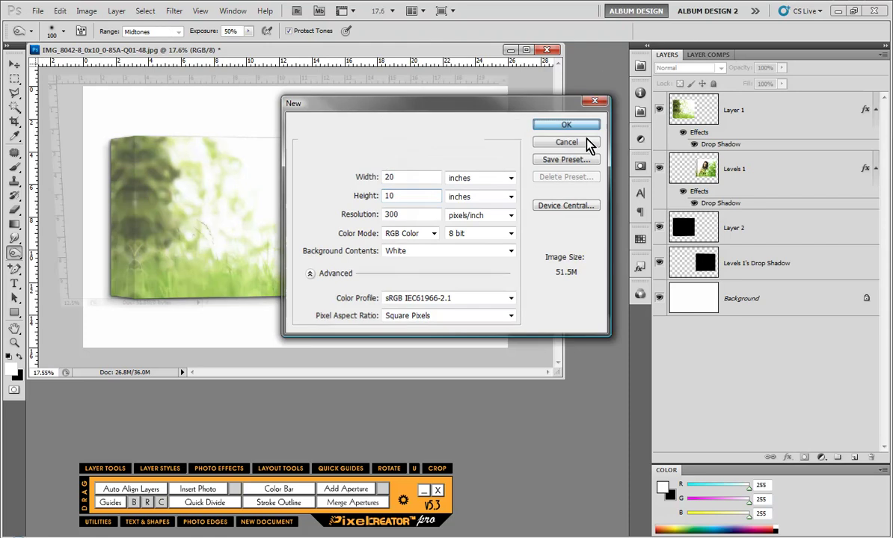
{"action": "left_click_drag", "start_coordinate": [514, 312], "coordinate": [590, 410]}
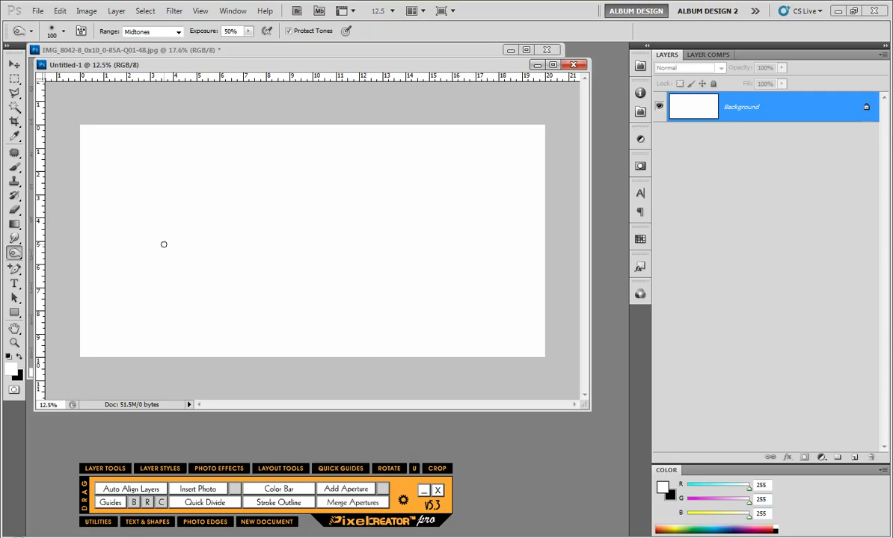
Make a rectangular selection about 7.9 by 7.7 inches in the right half of the blank document
{"action": "left_click", "coordinate": [15, 79]}
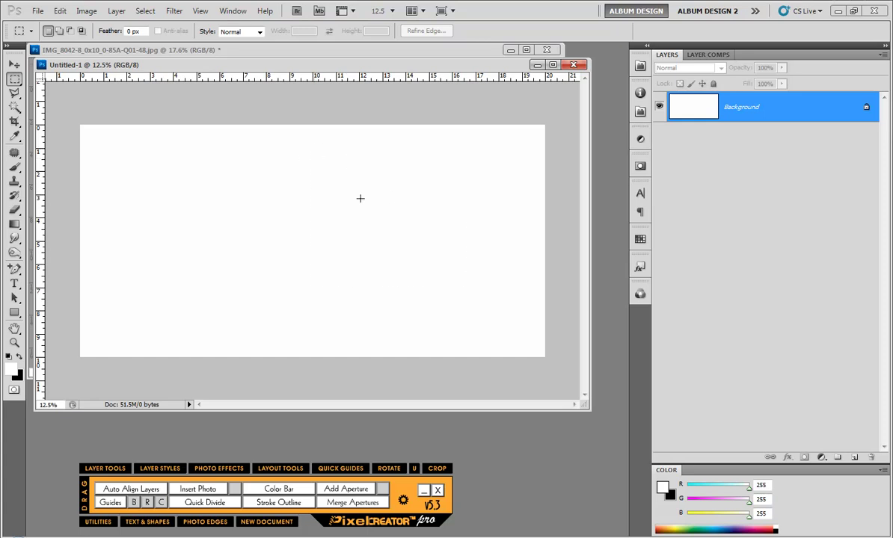
{"action": "left_click_drag", "start_coordinate": [314, 149], "coordinate": [496, 327]}
{"action": "left_click_drag", "start_coordinate": [456, 275], "coordinate": [470, 276]}
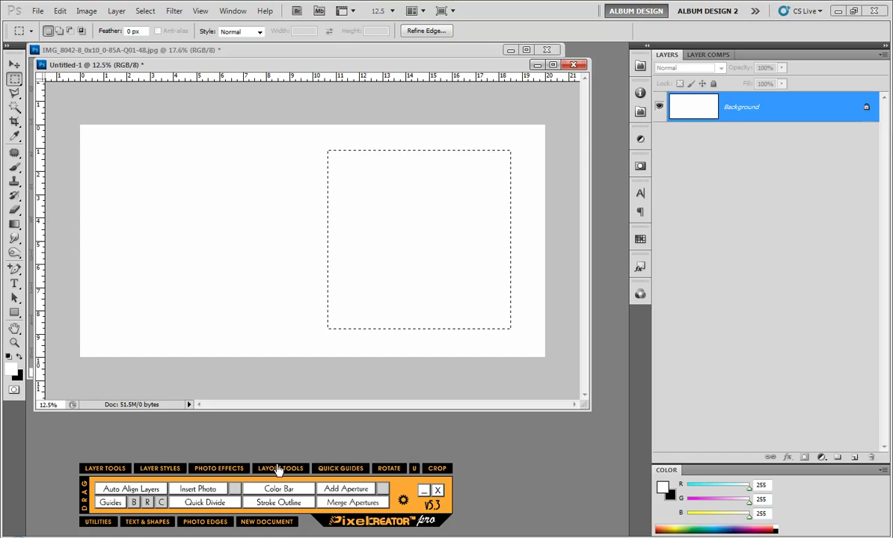
With a teal foreground colour, Quick Divide the selection into 3 vertical and 3 horizontal image box layers, with 0 in horizontal spacing and guidelines
{"action": "left_click", "coordinate": [716, 533]}
{"action": "left_click", "coordinate": [193, 502]}
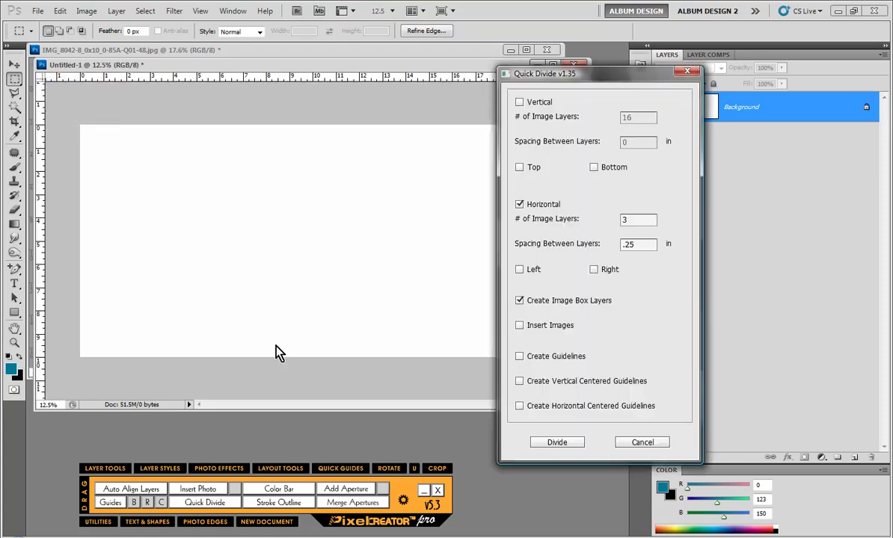
{"action": "left_click", "coordinate": [520, 102]}
{"action": "double_click", "coordinate": [641, 118]}
{"action": "type", "text": "3"}
{"action": "key", "text": "Tab"}
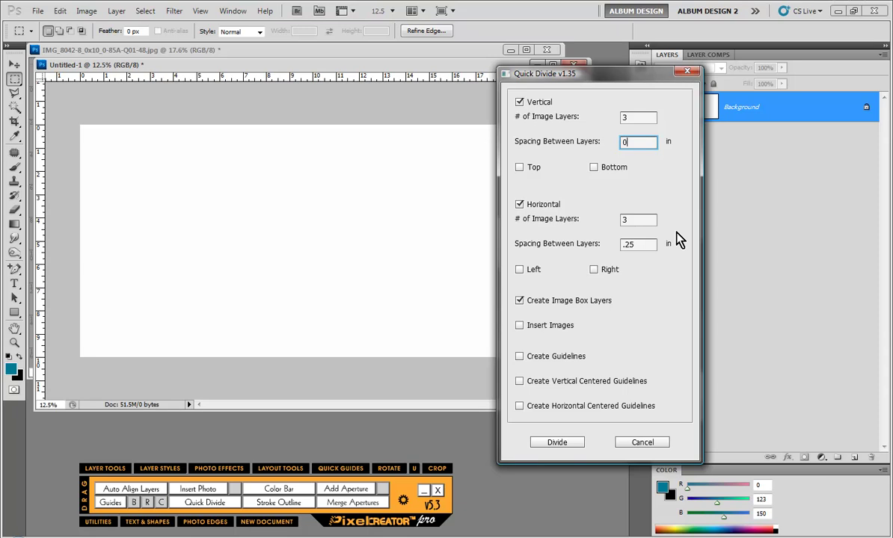
{"action": "left_click", "coordinate": [636, 220]}
{"action": "key", "text": "Tab"}
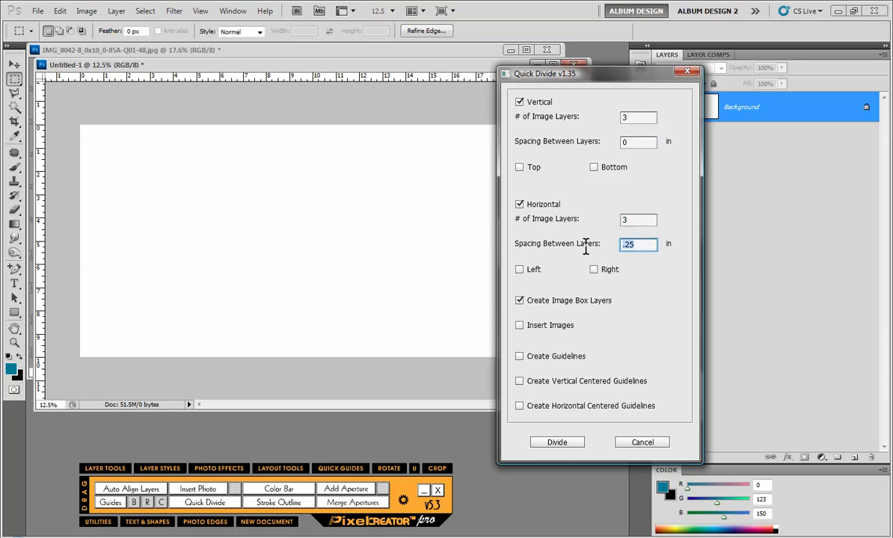
{"action": "type", "text": "0"}
{"action": "left_click", "coordinate": [520, 357]}
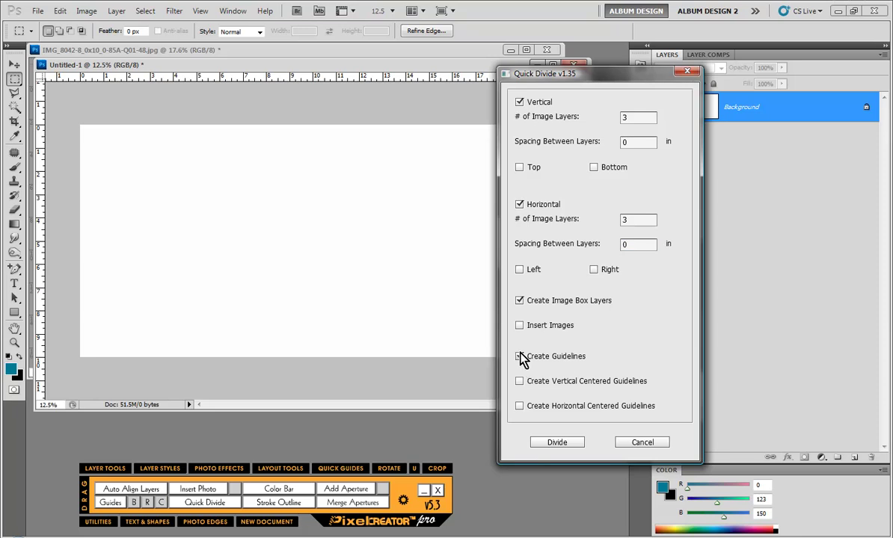
{"action": "left_click", "coordinate": [567, 443]}
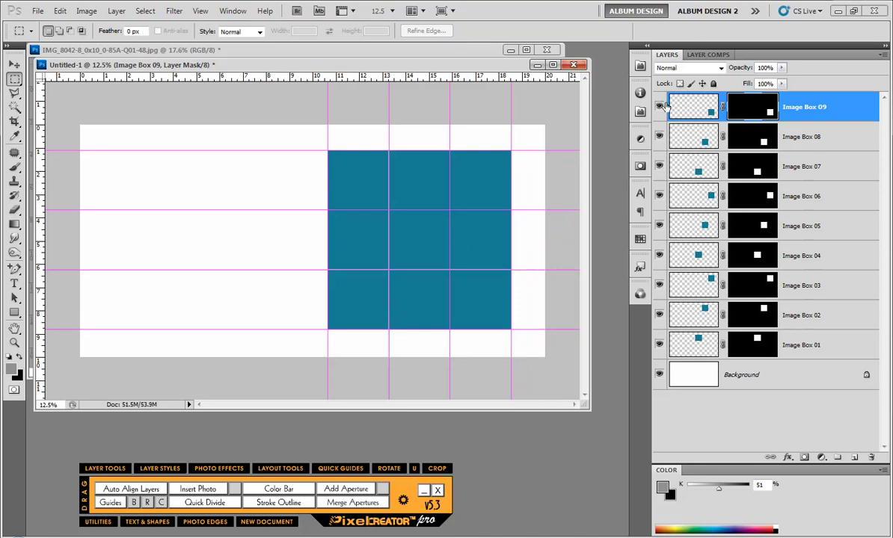
Fill the four corner boxes and the centre box of the grid with light blue (RGB 66, 197, 227)
{"action": "left_click", "coordinate": [717, 527]}
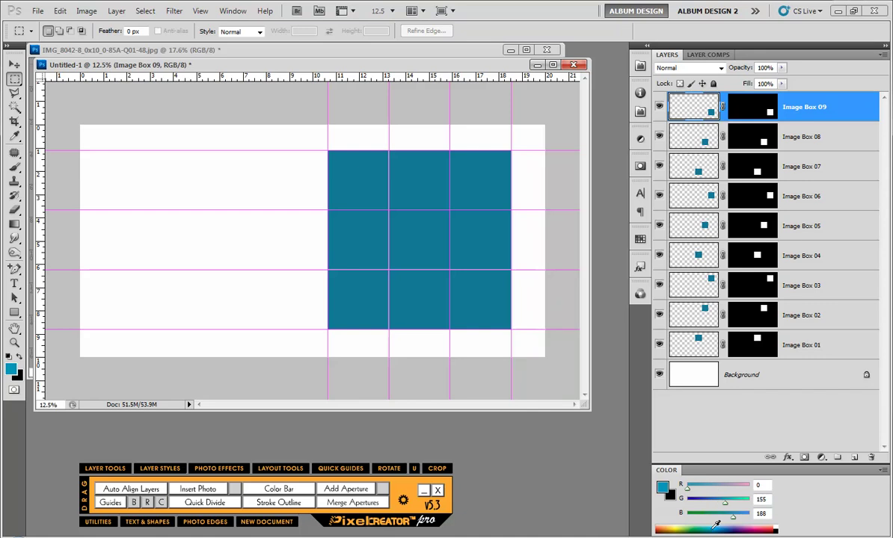
{"action": "left_click", "coordinate": [14, 65]}
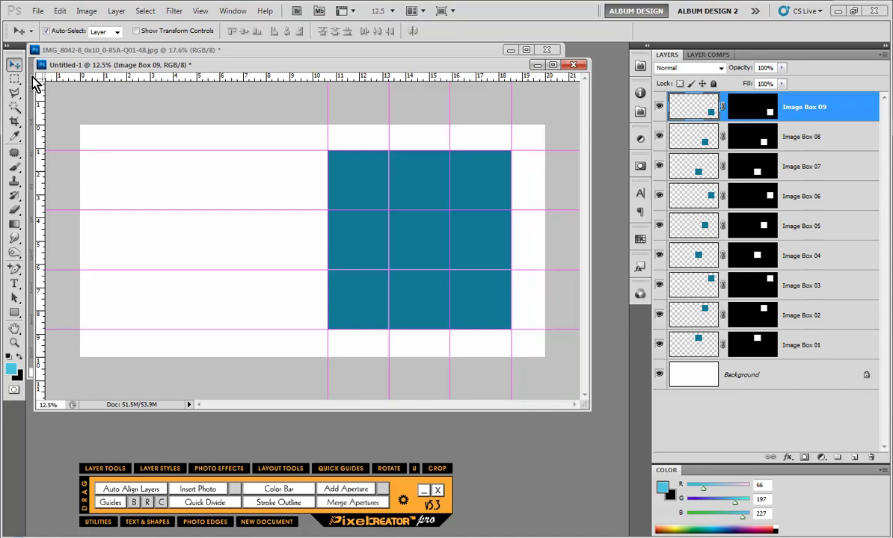
{"action": "left_click", "coordinate": [376, 177]}
{"action": "left_click", "coordinate": [422, 236], "text": "shift"}
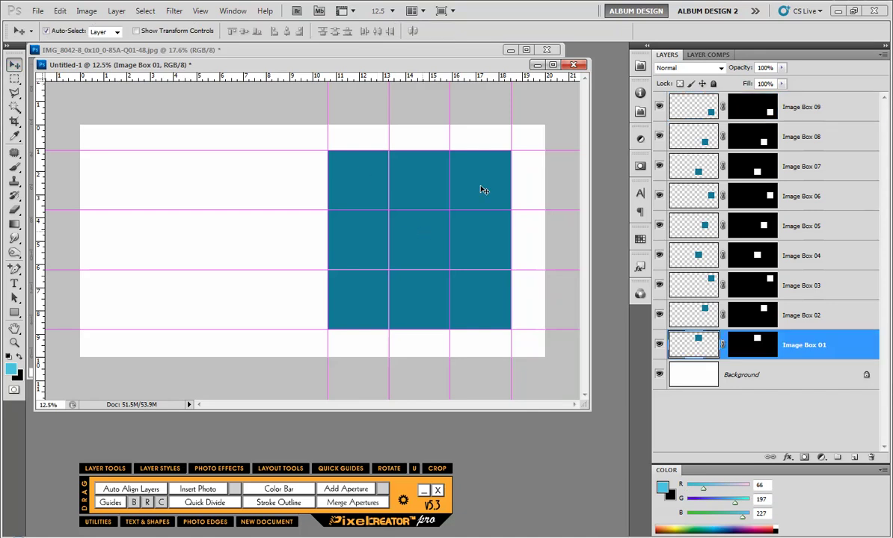
{"action": "left_click", "coordinate": [480, 189], "text": "shift"}
{"action": "left_click", "coordinate": [480, 295], "text": "shift"}
{"action": "left_click", "coordinate": [334, 327], "text": "shift"}
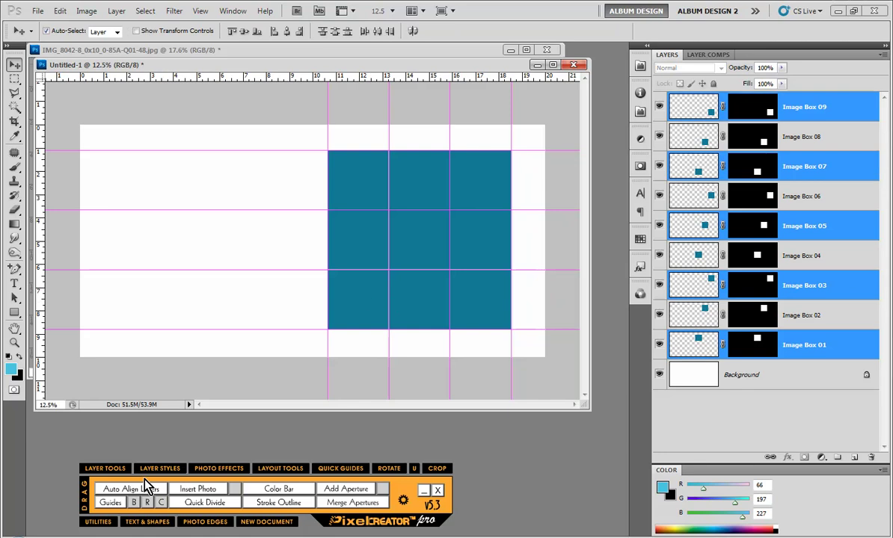
{"action": "left_click", "coordinate": [105, 468]}
{"action": "left_click", "coordinate": [277, 471]}
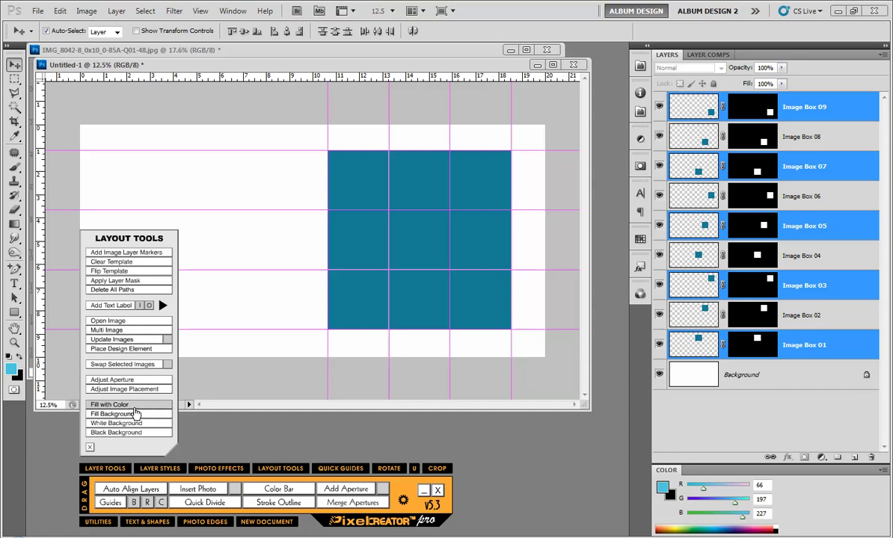
{"action": "left_click", "coordinate": [133, 414]}
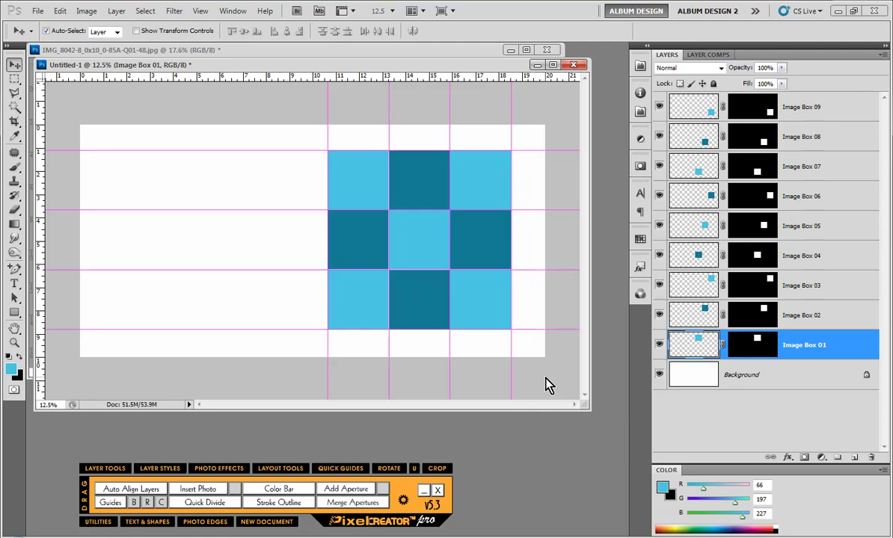
Merge the nine image box layers, Image Box 01 to Image Box 09, into a single layer
{"action": "left_click", "coordinate": [780, 99]}
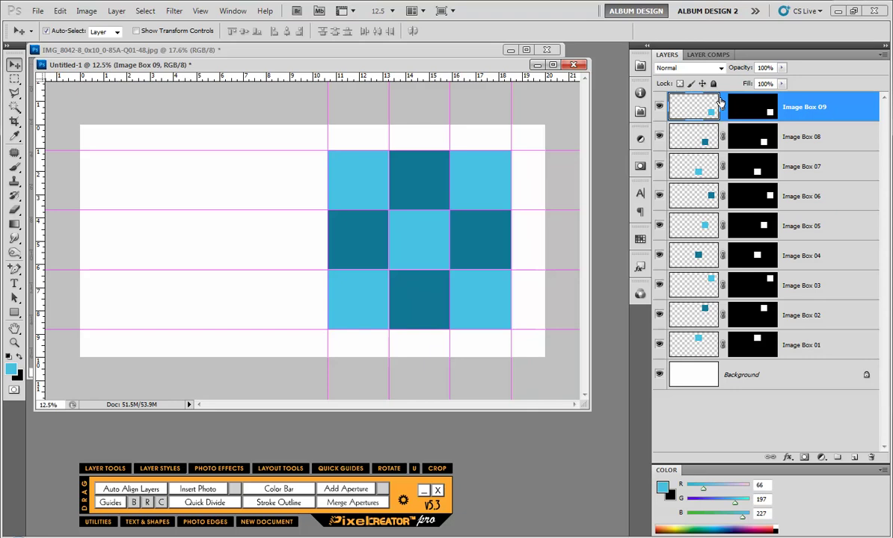
{"action": "left_click", "coordinate": [818, 339]}
{"action": "left_click", "coordinate": [793, 108], "text": "shift"}
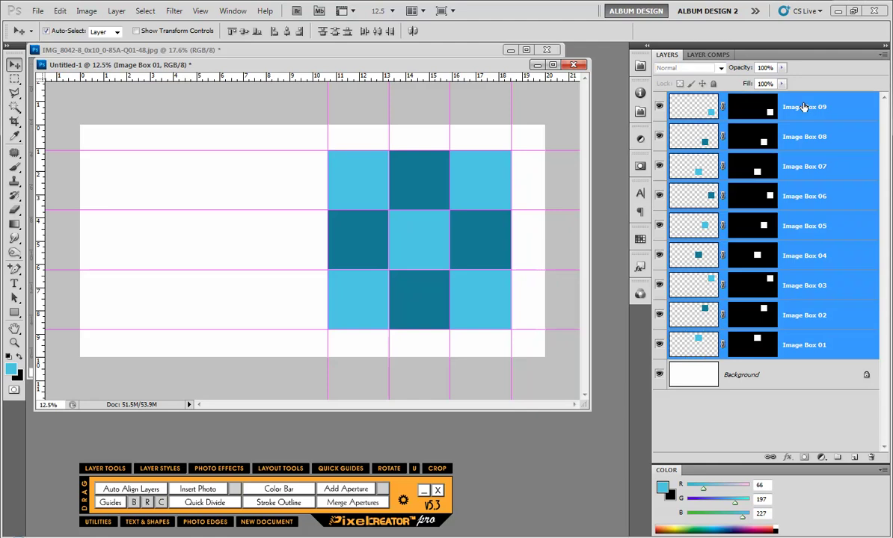
{"action": "right_click", "coordinate": [809, 352]}
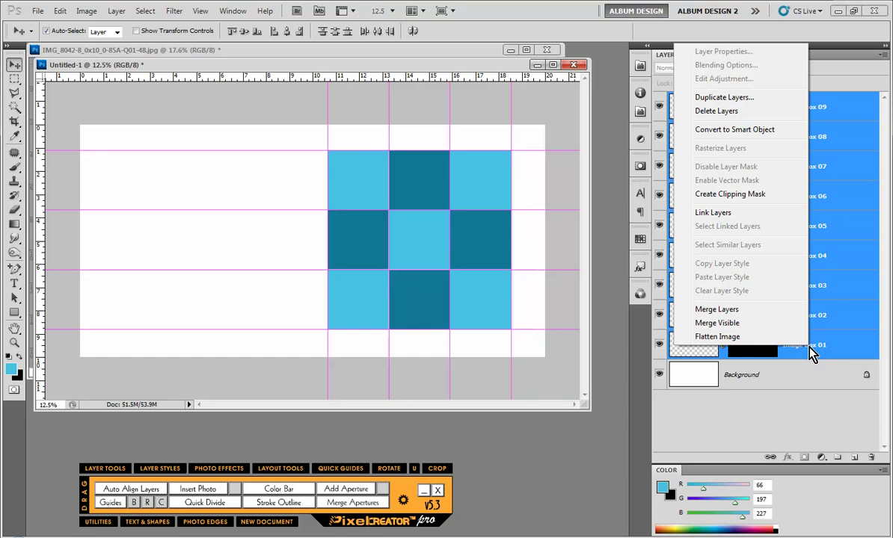
{"action": "left_click", "coordinate": [787, 309]}
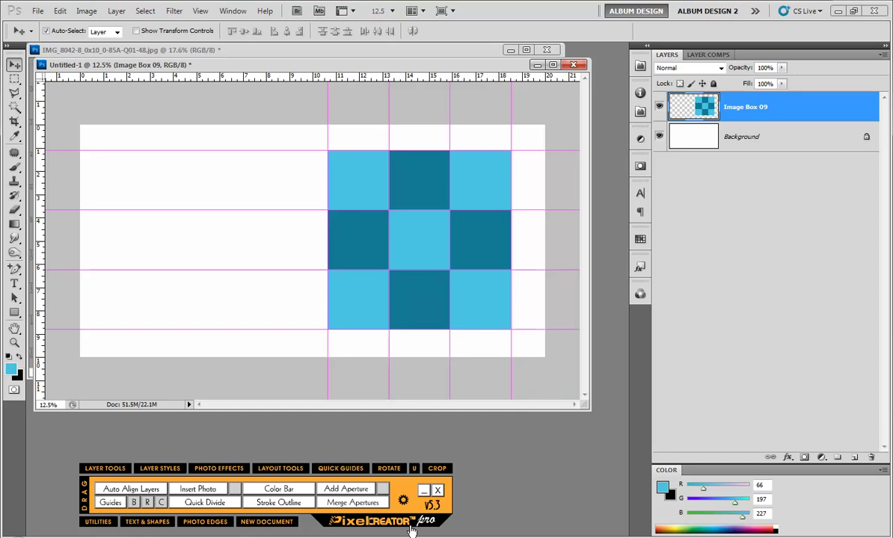
Switch to Bridge, choose IMG_8042-8_0x10_0-85A-Q01-48.jpg and try inserting it into the merged image box with Insert Photo
{"action": "key", "text": "alt+Tab"}
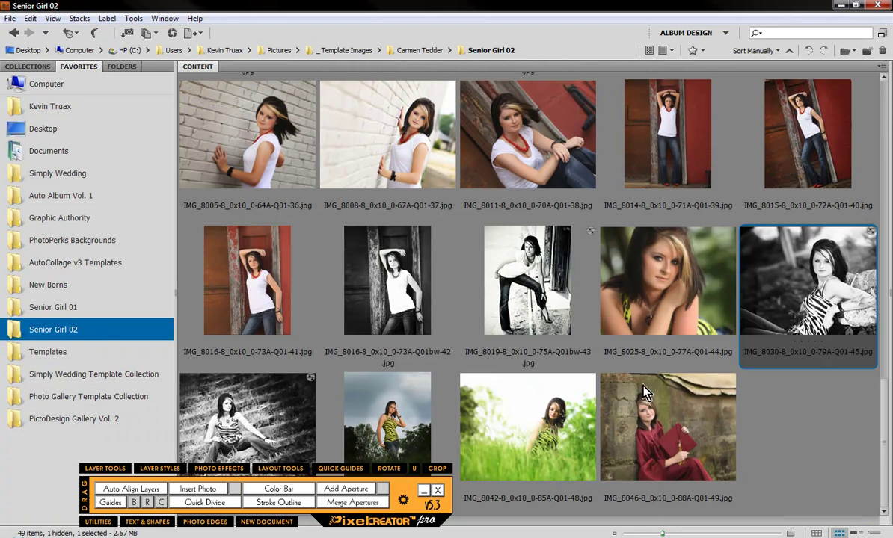
{"action": "left_click", "coordinate": [570, 407]}
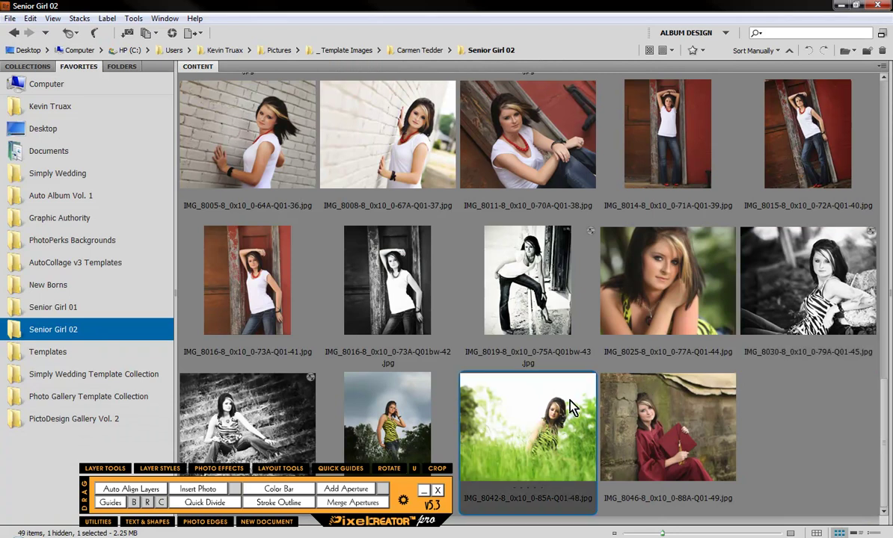
{"action": "left_click", "coordinate": [212, 493]}
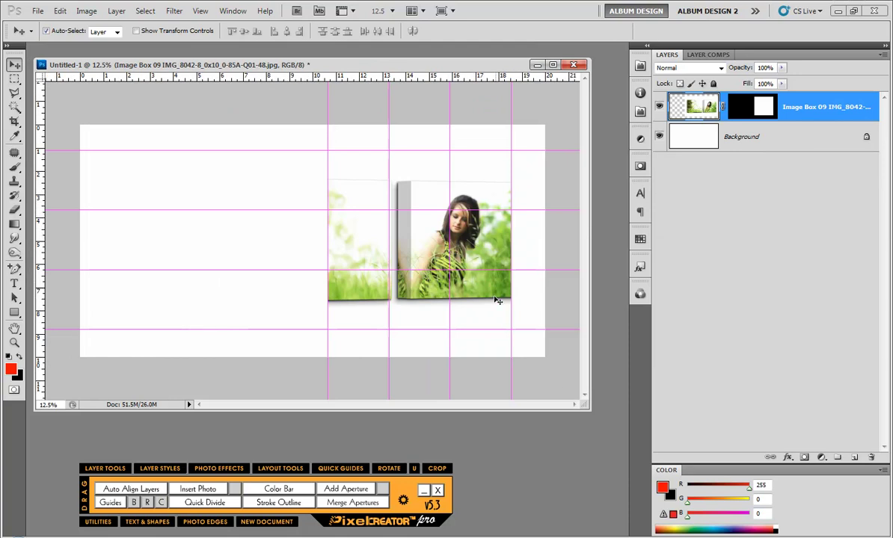
Insert the photo IMG_8030-8_0x10_0-79A-Q01-45.jpg into the merged image box and reposition it so the subject sits at the box's right side
{"action": "left_click", "coordinate": [225, 490]}
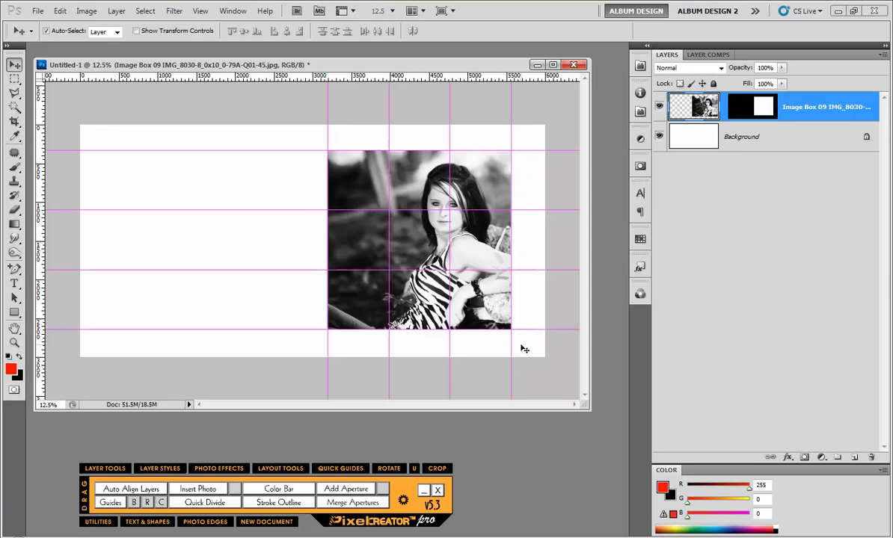
{"action": "mouse_move", "coordinate": [471, 325]}
{"action": "left_mouse_down"}
{"action": "mouse_move", "coordinate": [500, 321]}
{"action": "mouse_move", "coordinate": [487, 321]}
{"action": "left_mouse_up"}
{"action": "key", "text": "Return"}
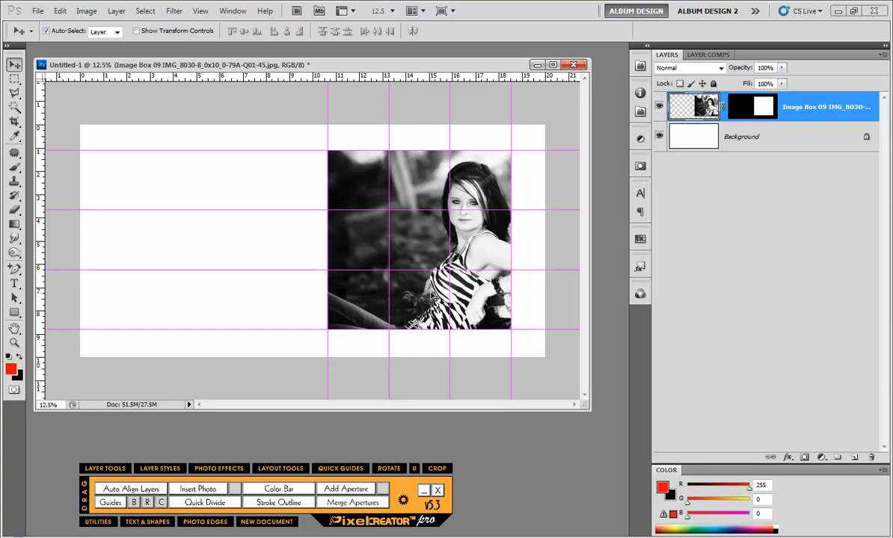
{"action": "left_click", "coordinate": [14, 78]}
{"action": "left_click_drag", "start_coordinate": [298, 128], "coordinate": [390, 214]}
{"action": "key", "text": "ctrl+j"}
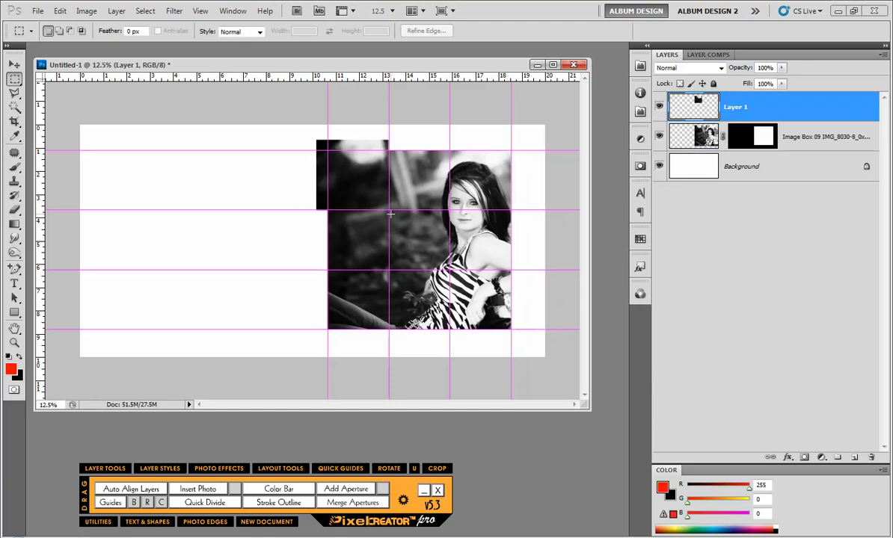
{"action": "key", "text": "ctrl+z"}
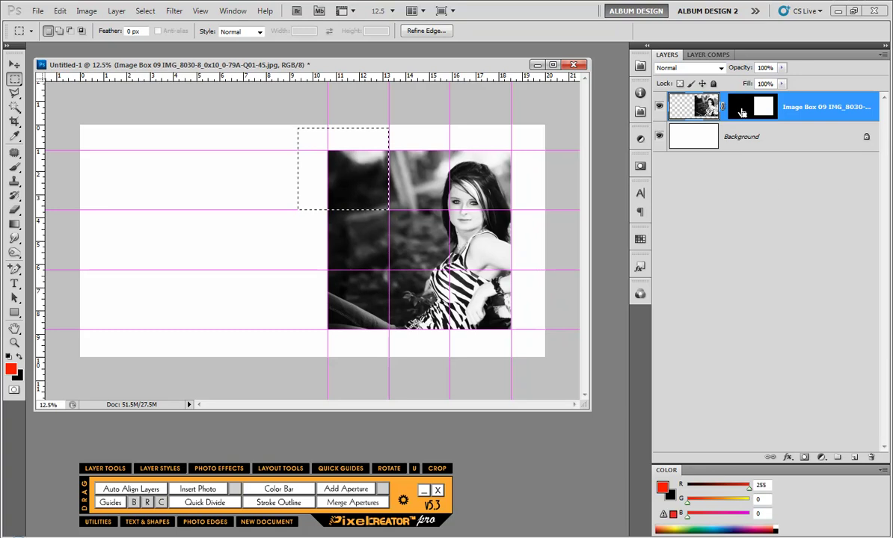
Clear the selection and apply the layer mask on the photo layer
{"action": "key", "text": "ctrl+d"}
{"action": "right_click", "coordinate": [745, 115]}
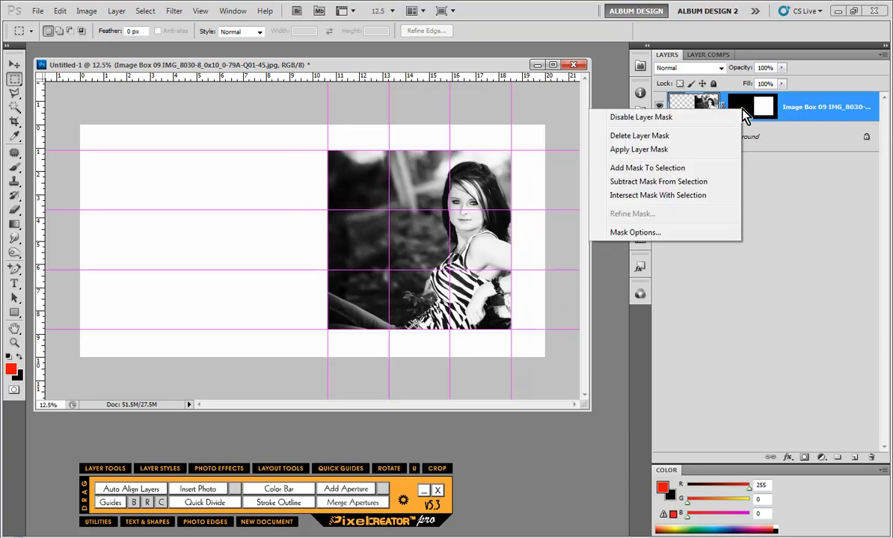
{"action": "left_click", "coordinate": [684, 150]}
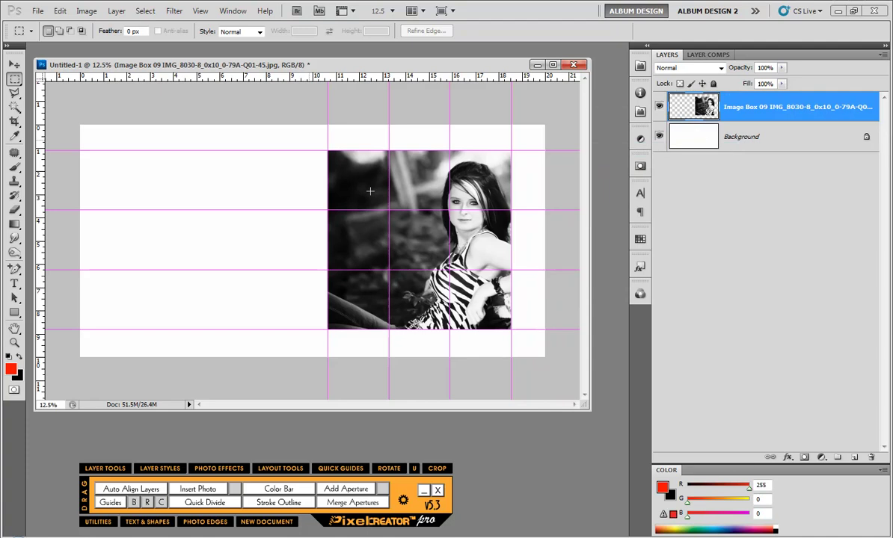
Select the photo's top-left grid cell along the guides and cut it to its own layer
{"action": "left_click_drag", "start_coordinate": [309, 140], "coordinate": [388, 215]}
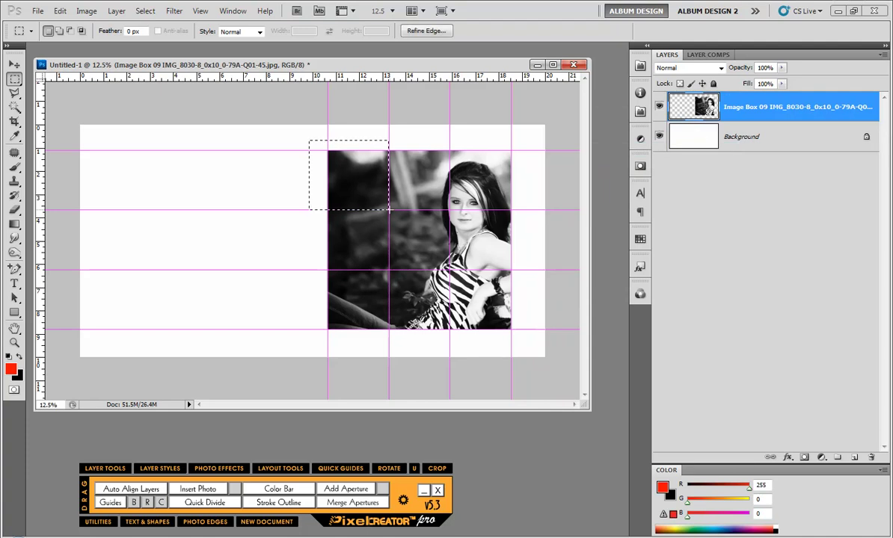
{"action": "key", "text": "ctrl+shift+alt+n"}
{"action": "key", "text": "ctrl+BackSpace"}
{"action": "key", "text": "ctrl+d"}
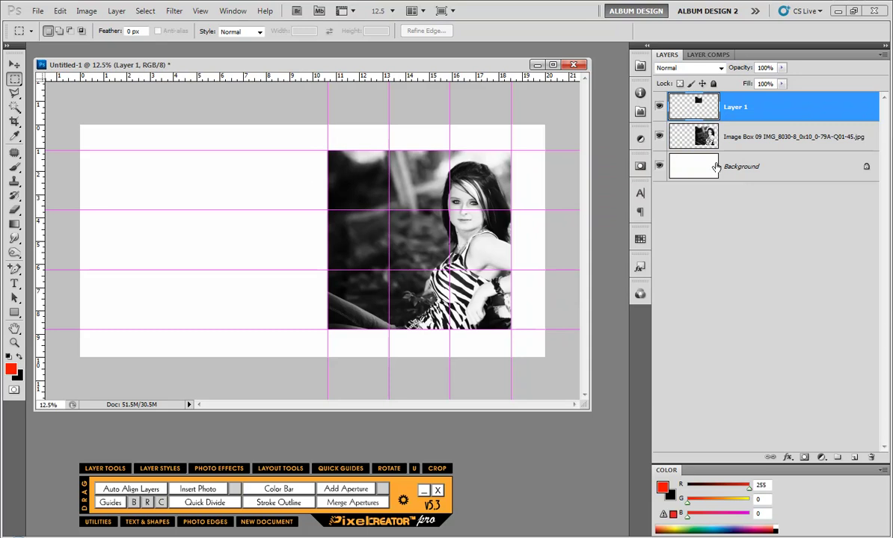
{"action": "left_click", "coordinate": [685, 144]}
{"action": "key", "text": "ctrl+z"}
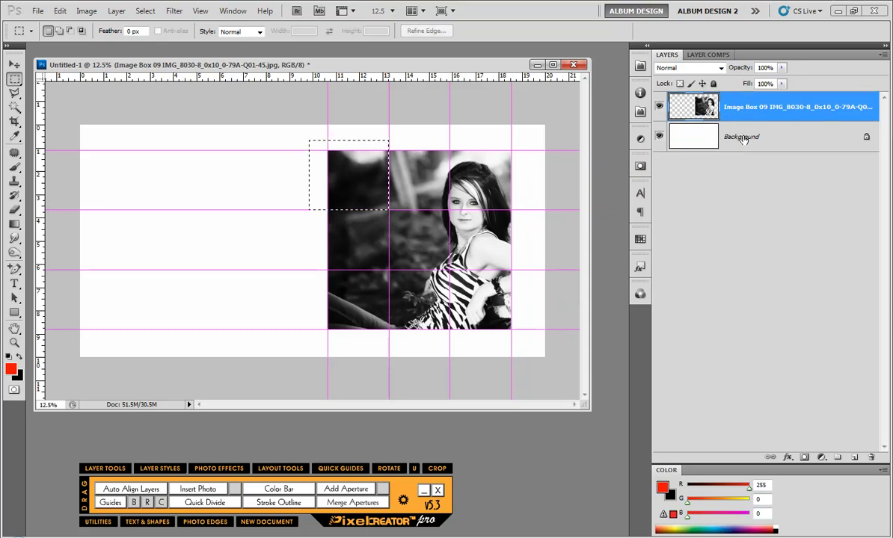
{"action": "key", "text": "ctrl+shift+z"}
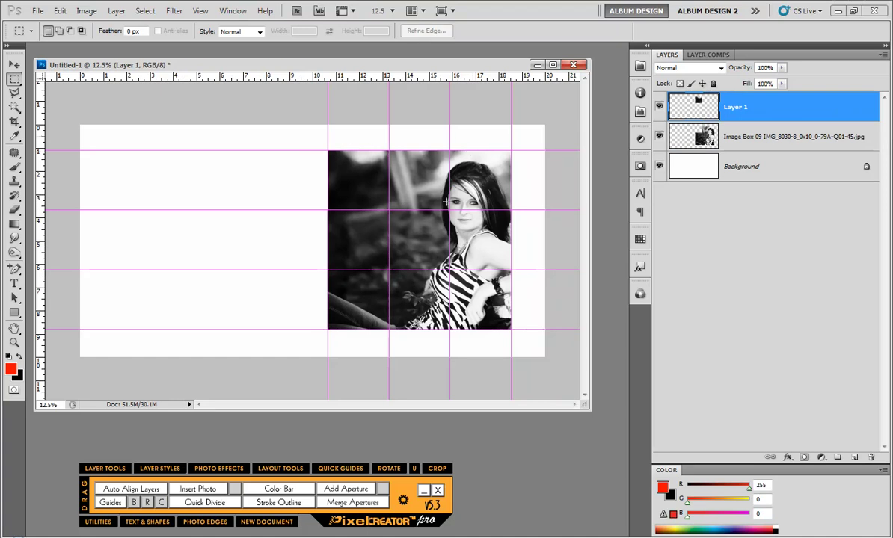
Cut the top-middle and top-right grid cells of the photo layer to separate new layers
{"action": "left_click_drag", "start_coordinate": [388, 136], "coordinate": [448, 211]}
{"action": "left_click", "coordinate": [757, 142]}
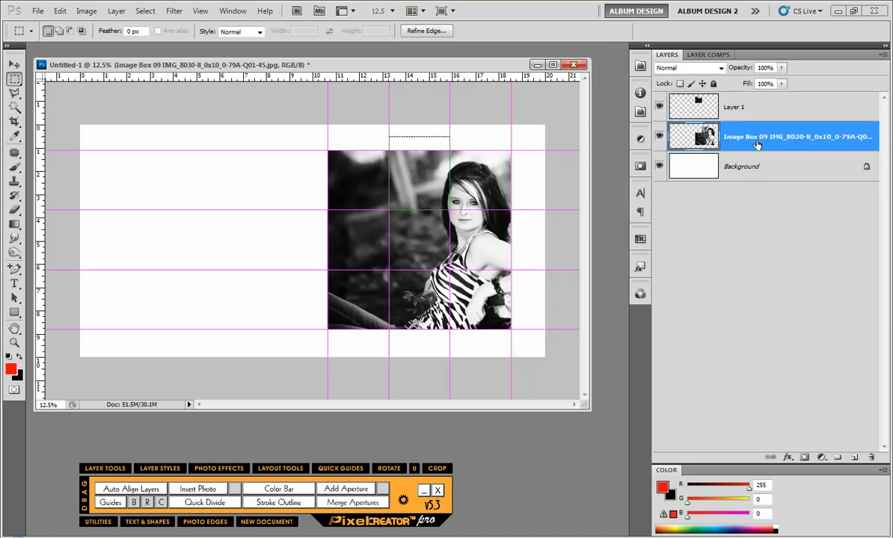
{"action": "key", "text": "ctrl+j"}
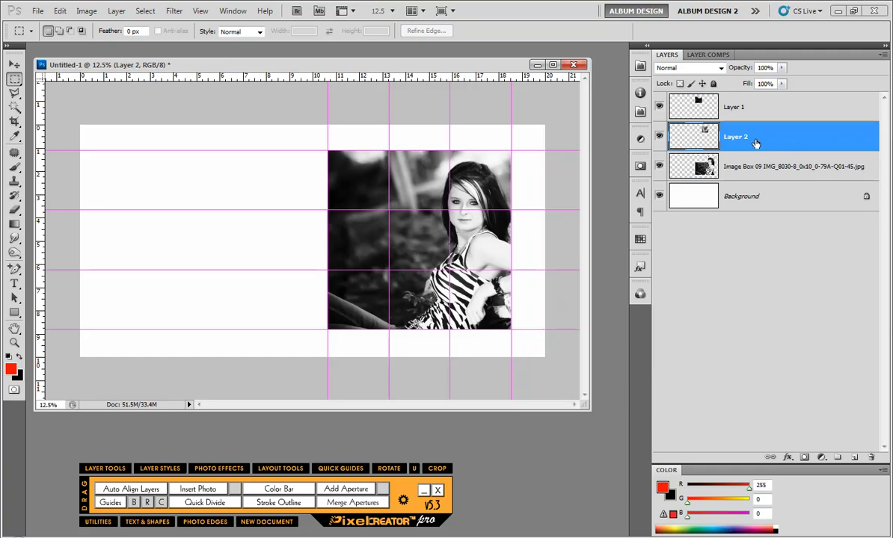
{"action": "left_click", "coordinate": [664, 167]}
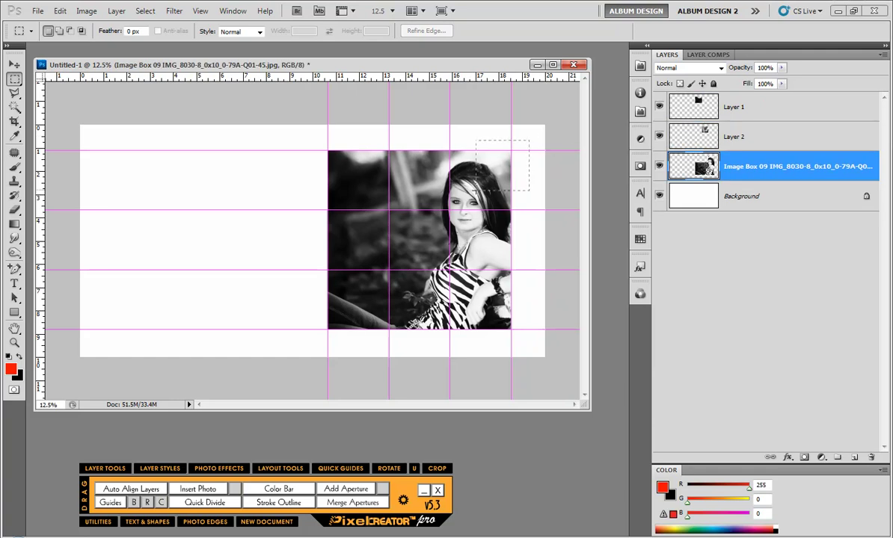
{"action": "left_click_drag", "start_coordinate": [476, 190], "coordinate": [449, 209]}
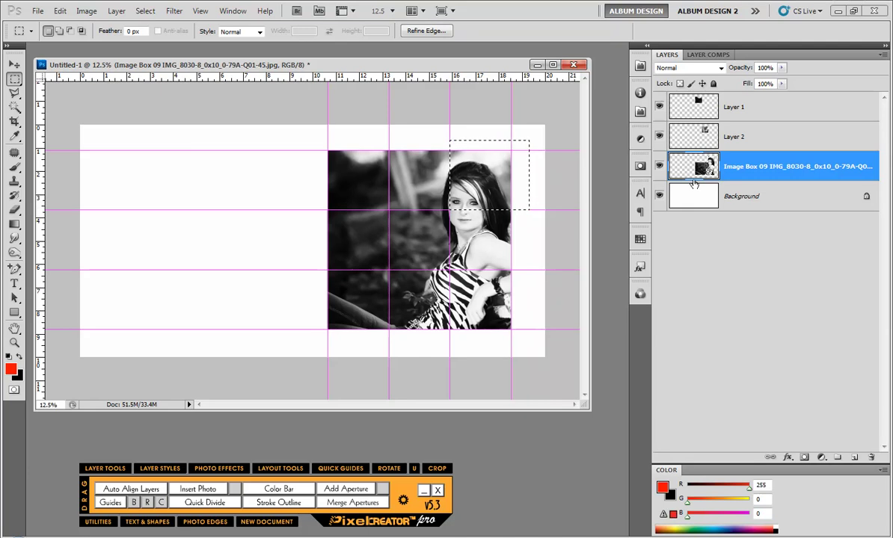
{"action": "key", "text": "ctrl+j"}
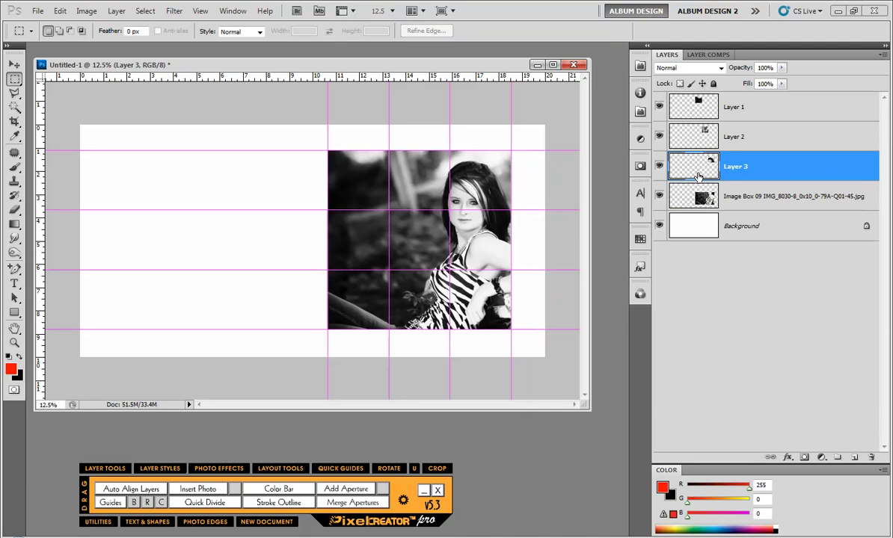
Cut the three middle-row grid cells of the photo layer to separate new layers, working from left to right
{"action": "left_click", "coordinate": [697, 196]}
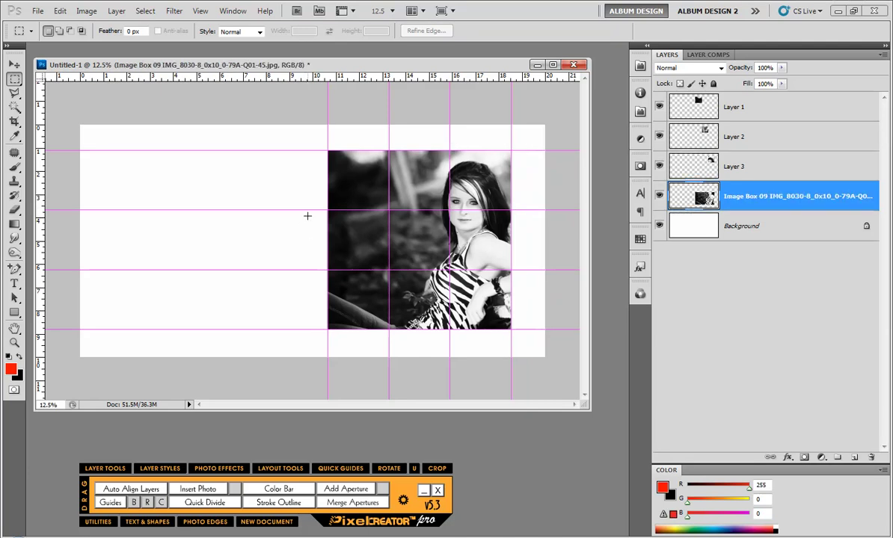
{"action": "left_click_drag", "start_coordinate": [384, 266], "coordinate": [388, 270]}
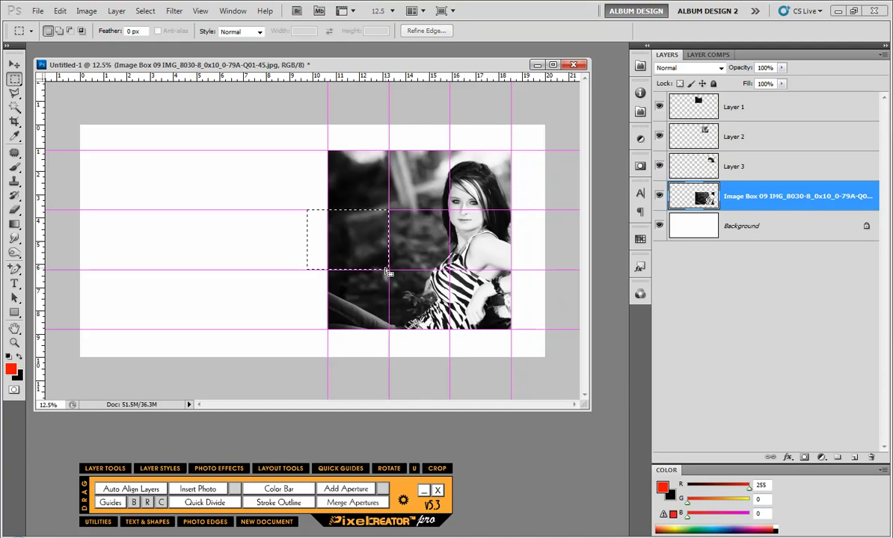
{"action": "key", "text": "ctrl+j"}
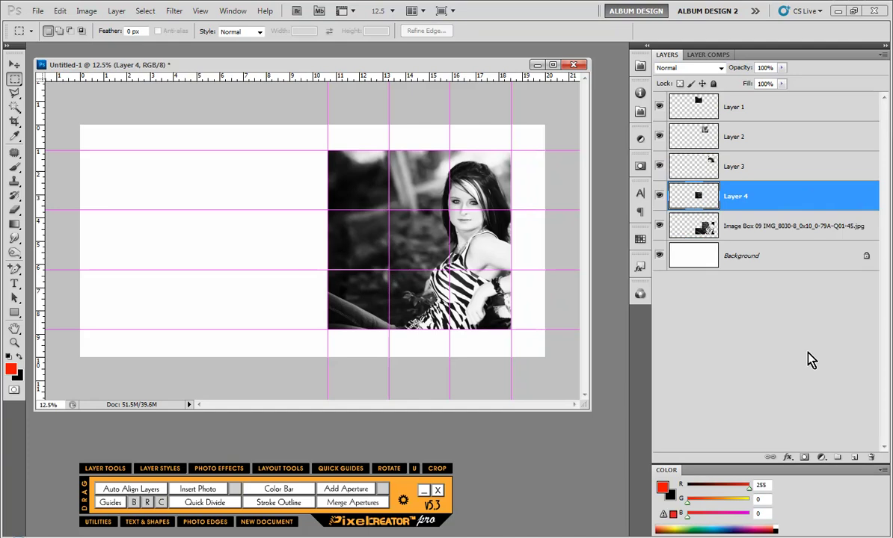
{"action": "left_click", "coordinate": [747, 226]}
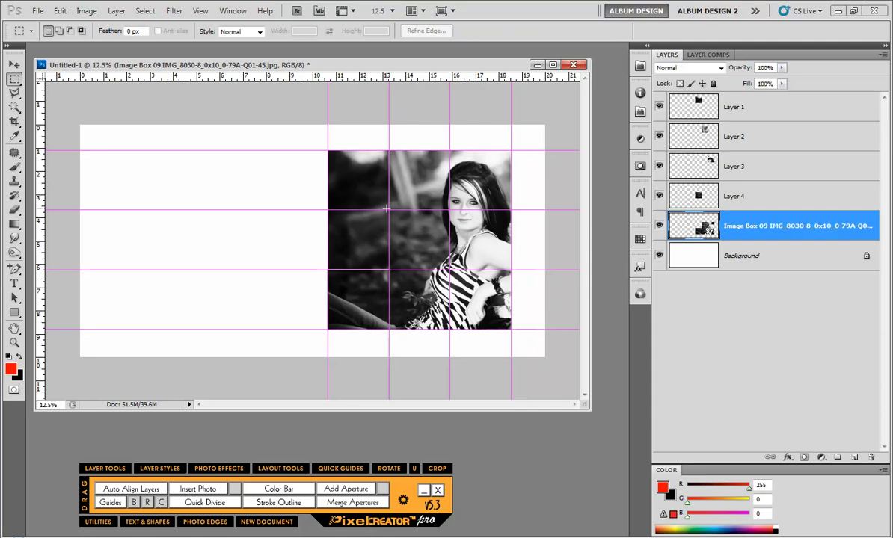
{"action": "left_click_drag", "start_coordinate": [417, 250], "coordinate": [415, 247]}
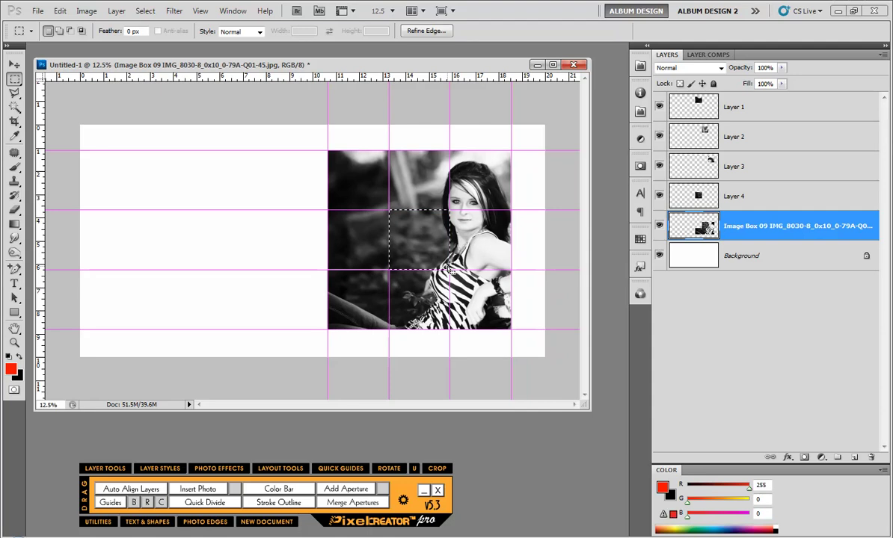
{"action": "key", "text": "ctrl+j"}
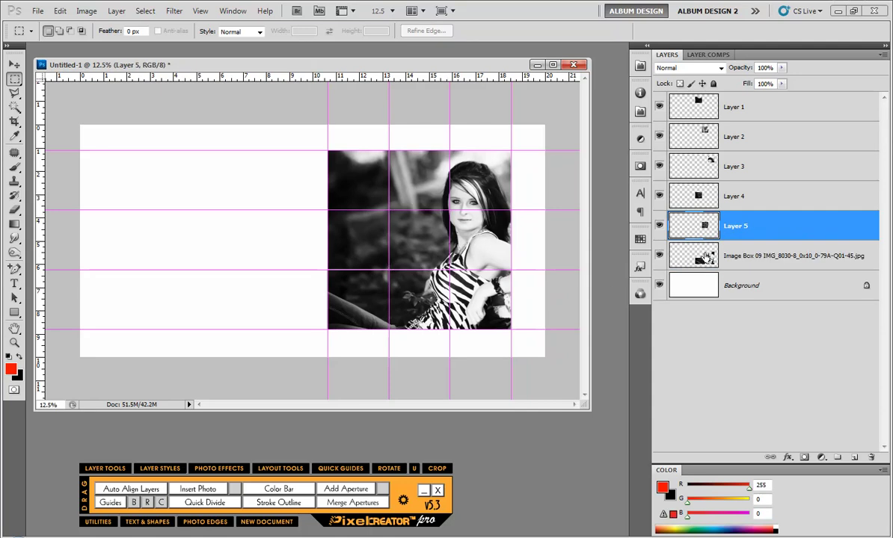
{"action": "key", "text": "alt+bracketleft"}
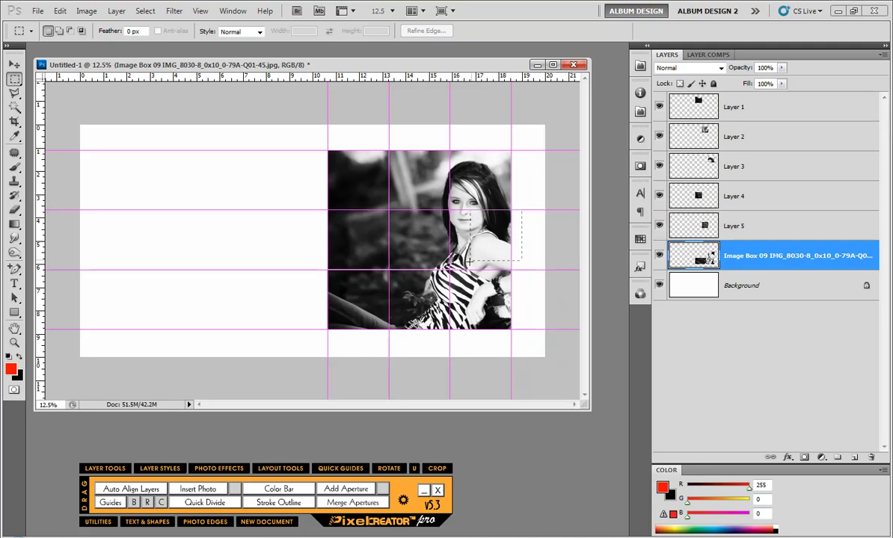
{"action": "left_click_drag", "start_coordinate": [521, 210], "coordinate": [449, 270]}
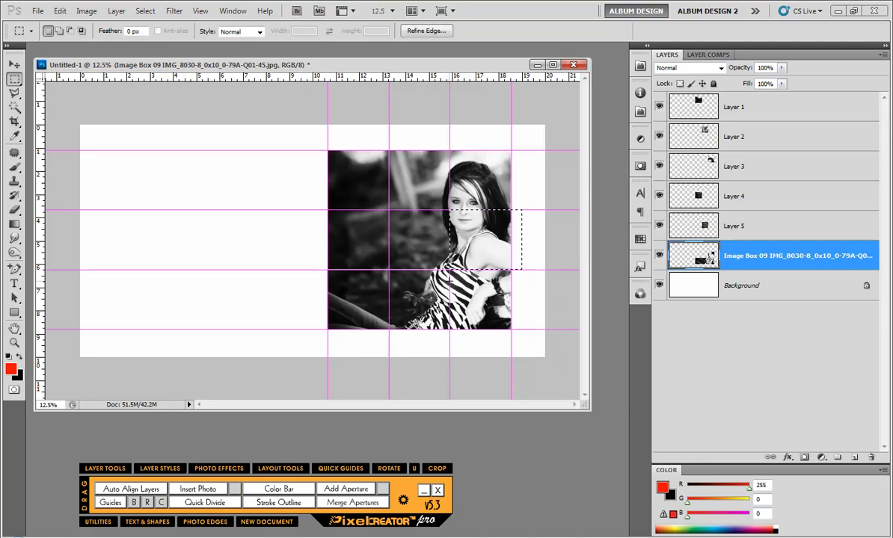
{"action": "key", "text": "ctrl+j"}
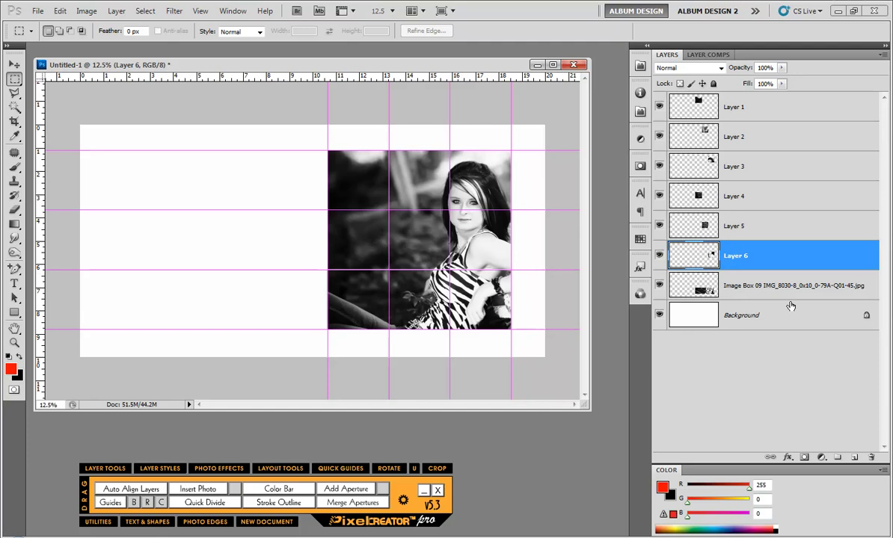
Cut the photo's bottom-left grid cell to its own layer and reselect the remaining photo layer
{"action": "left_click", "coordinate": [736, 285]}
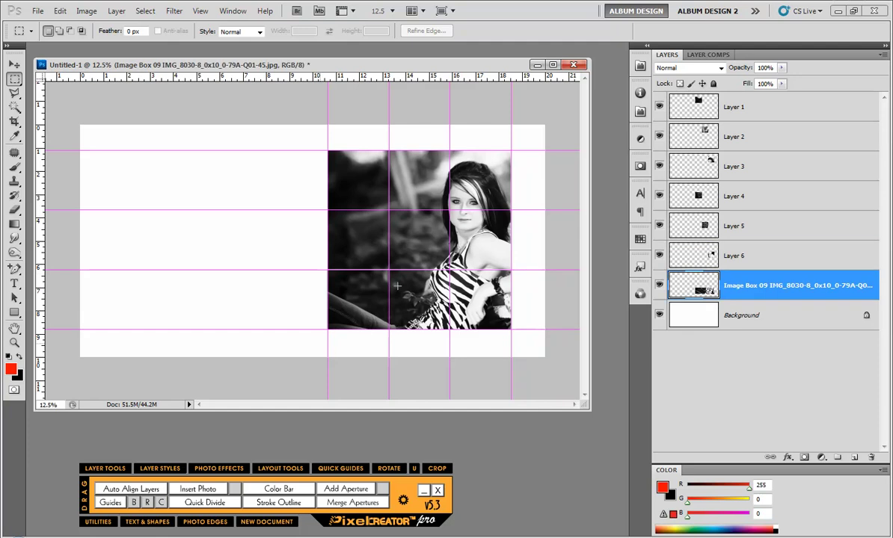
{"action": "left_click_drag", "start_coordinate": [320, 345], "coordinate": [388, 270]}
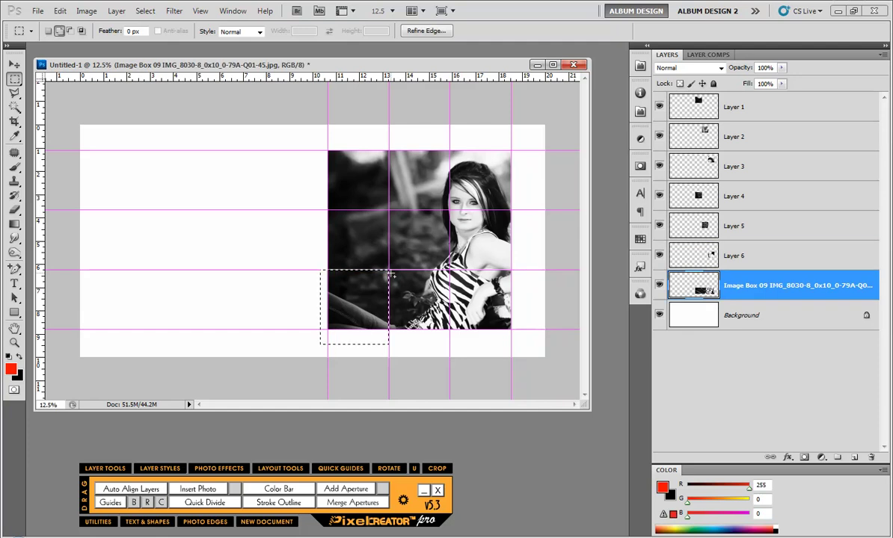
{"action": "key", "text": "ctrl+j"}
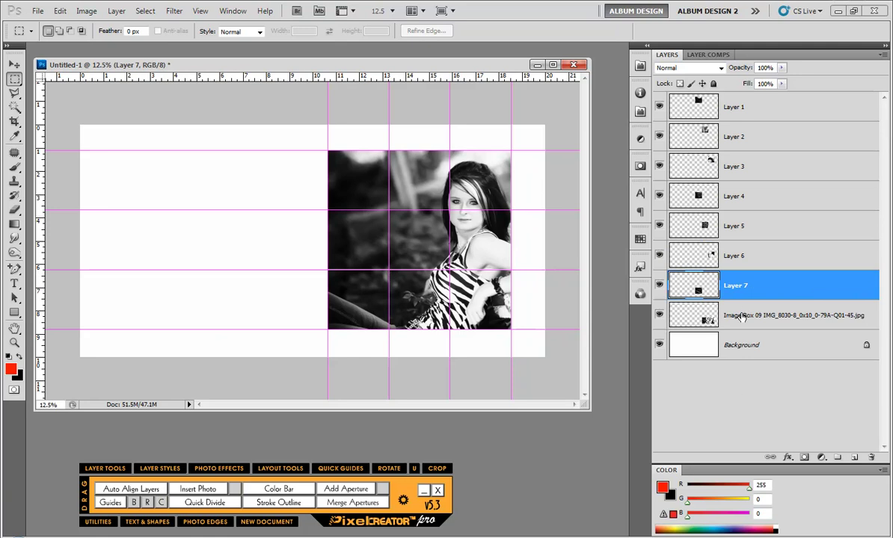
{"action": "left_click", "coordinate": [743, 315]}
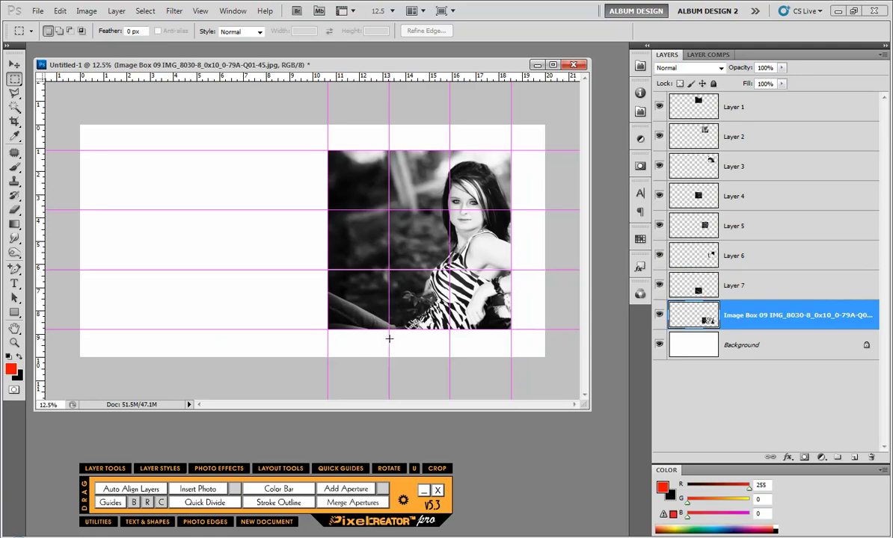
Cut the photo's bottom-middle grid cell to its own layer and toggle the piece layers' visibility to check the split
{"action": "left_click_drag", "start_coordinate": [389, 339], "coordinate": [449, 271]}
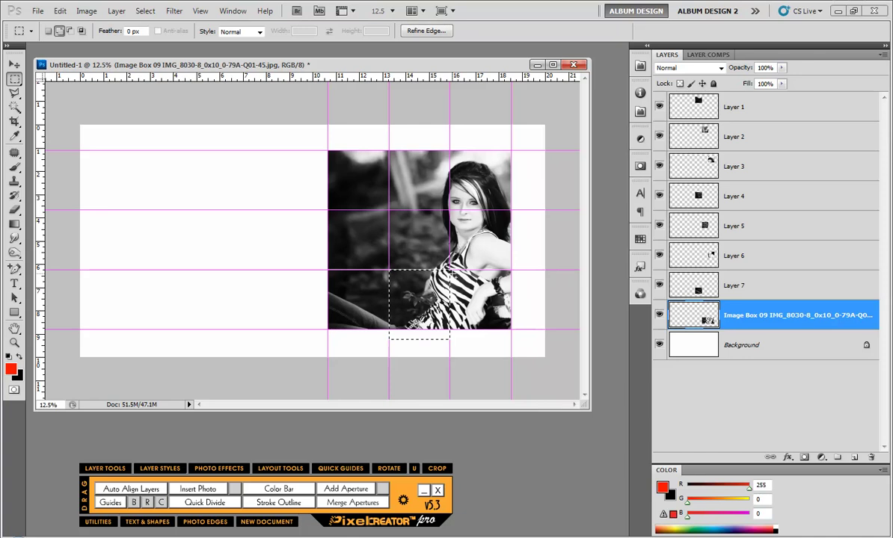
{"action": "key", "text": "ctrl+j"}
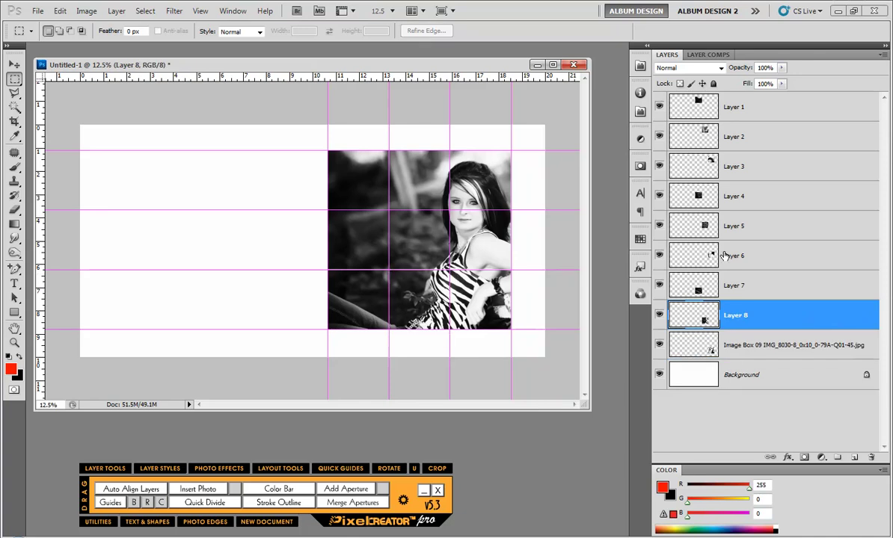
{"action": "left_click_drag", "start_coordinate": [659, 109], "coordinate": [658, 334]}
{"action": "left_click_drag", "start_coordinate": [659, 108], "coordinate": [660, 315]}
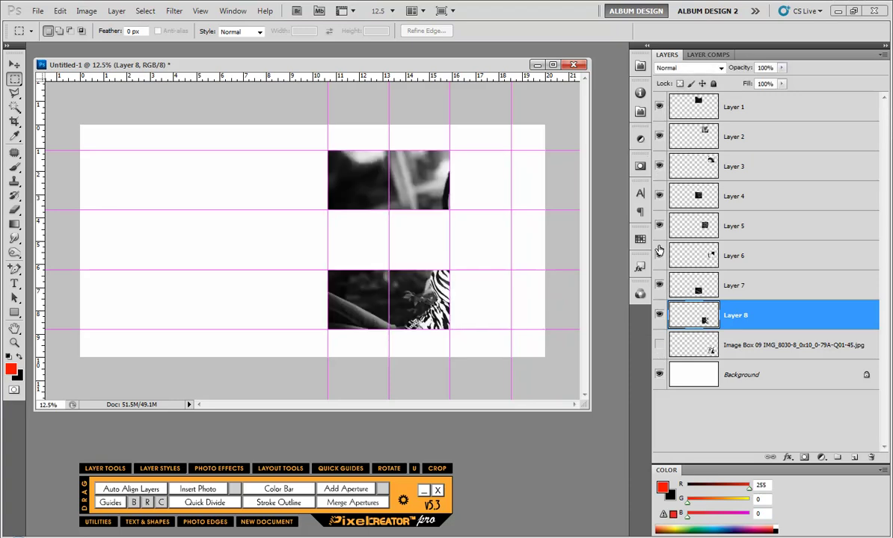
Show the remaining photo layer and nudge the left and middle column pieces left to open a gap before the right column
{"action": "left_click", "coordinate": [14, 67]}
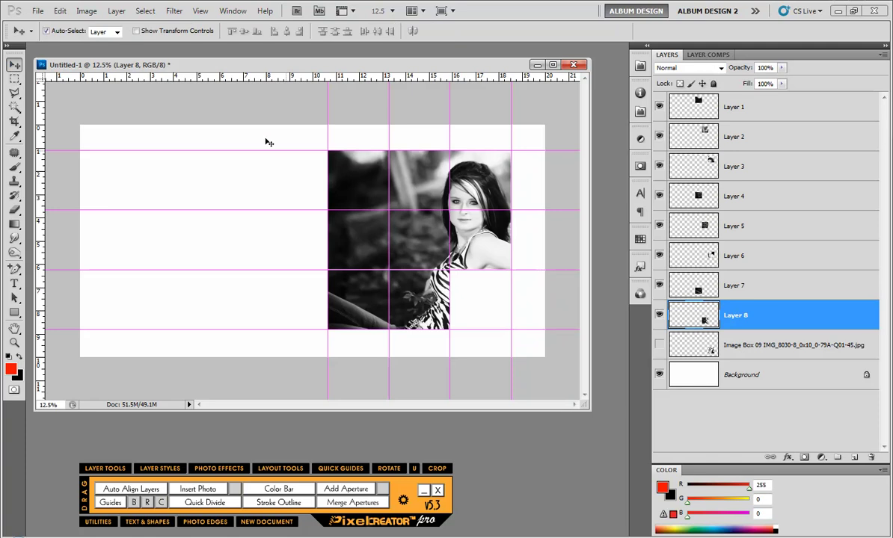
{"action": "left_click_drag", "start_coordinate": [271, 125], "coordinate": [425, 341]}
{"action": "left_click", "coordinate": [659, 345]}
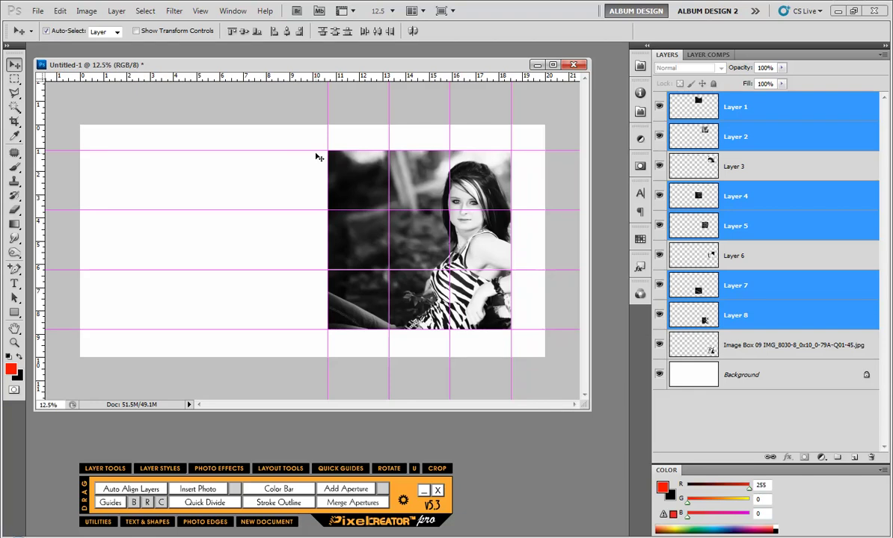
{"action": "key", "text": "Left"}
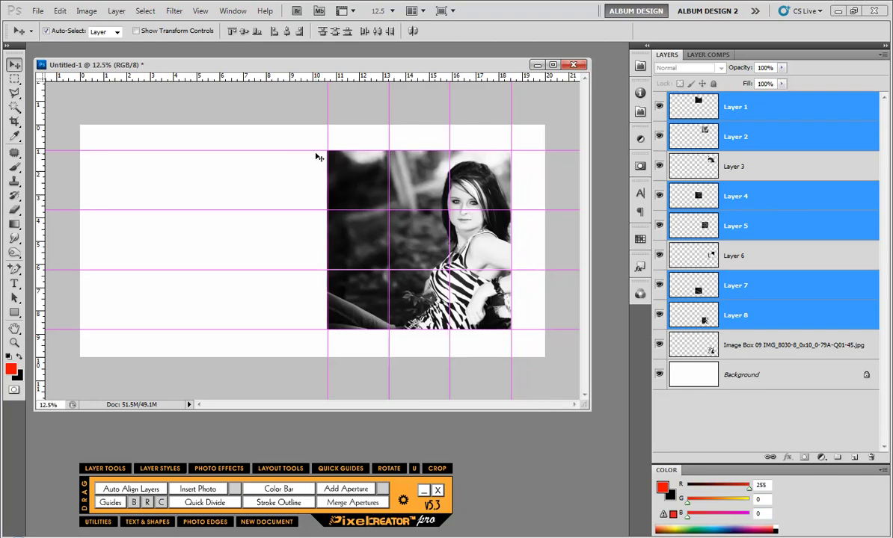
{"action": "key", "text": "Left"}
{"action": "key", "text": "Left"}
{"action": "key", "text": "Left"}
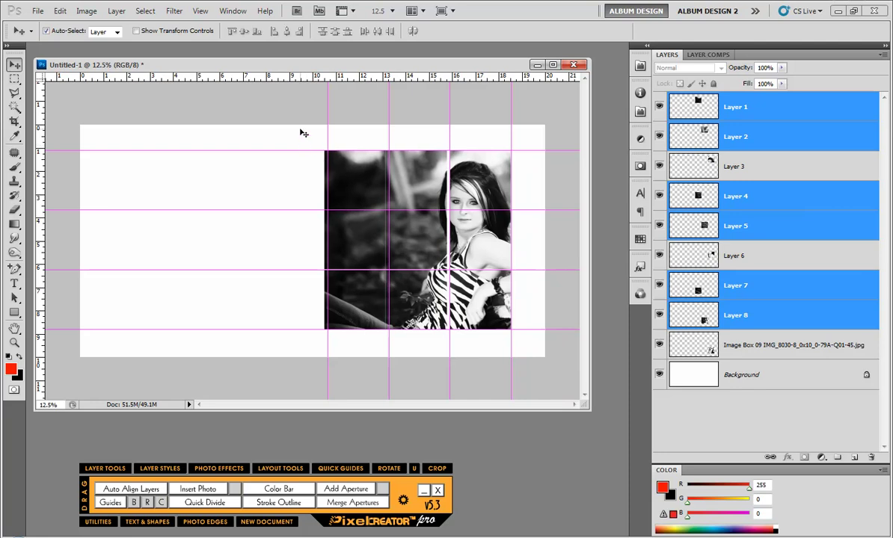
Nudge the three left-column pieces further left to open a matching gap beside the middle column, then deselect them
{"action": "left_click_drag", "start_coordinate": [299, 136], "coordinate": [364, 340]}
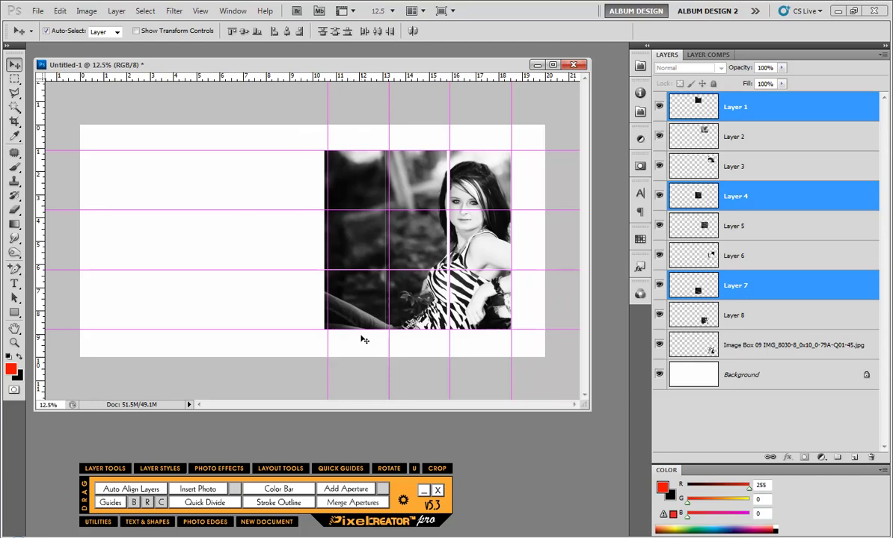
{"action": "key", "text": "Left"}
{"action": "key", "text": "Left"}
{"action": "key", "text": "Left"}
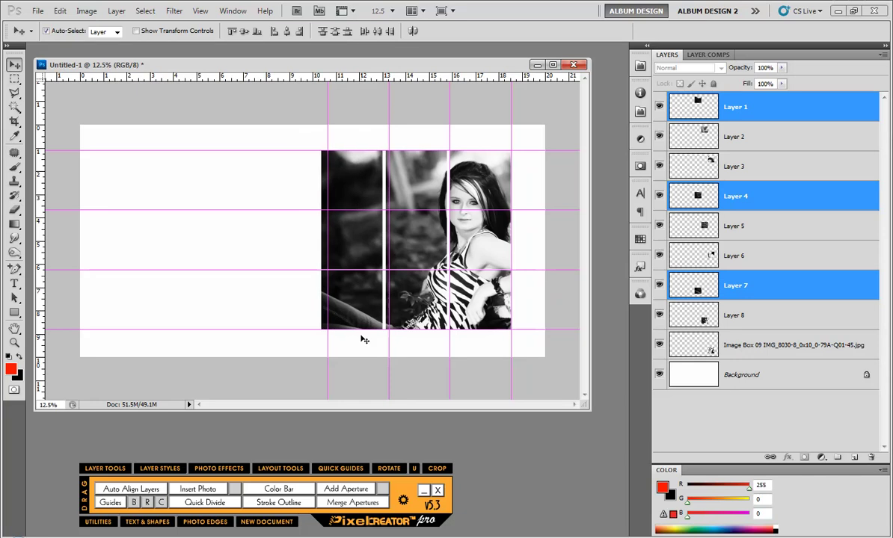
{"action": "left_click", "coordinate": [275, 274]}
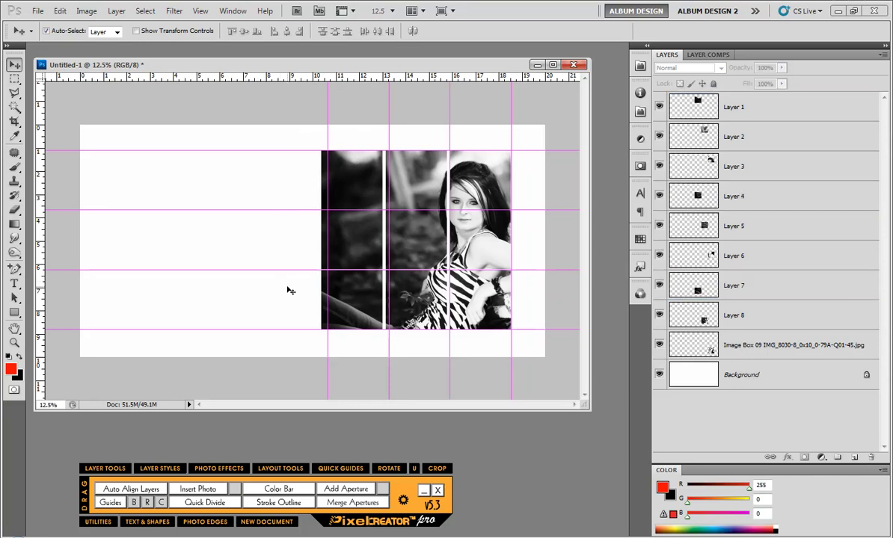
Nudge the six middle-row and bottom-row pieces down to open a gap below the top row
{"action": "left_click_drag", "start_coordinate": [329, 224], "coordinate": [526, 330]}
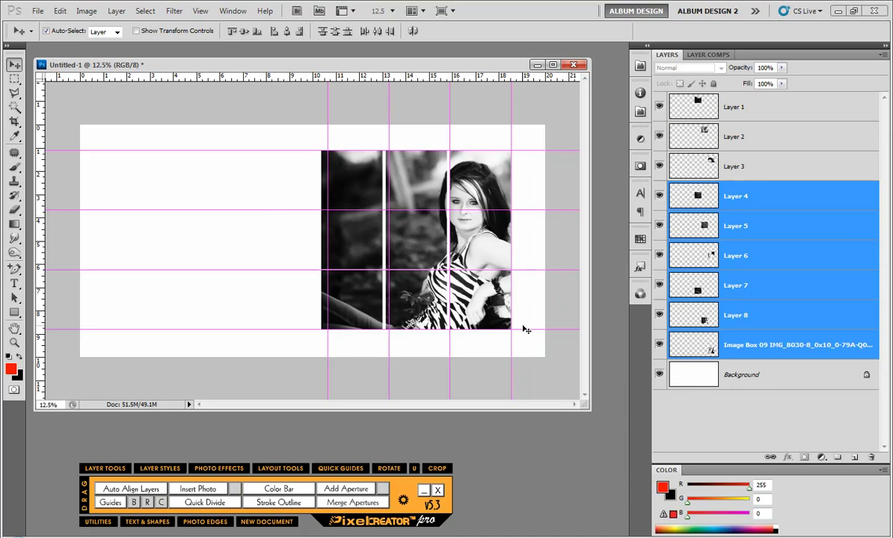
{"action": "key", "text": "Down"}
{"action": "key", "text": "Down"}
{"action": "key", "text": "Down"}
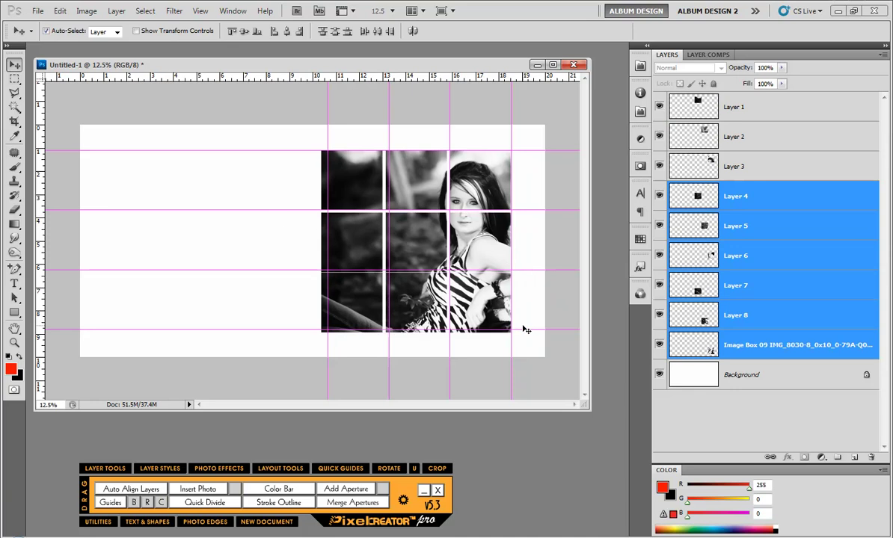
Nudge the three bottom-row pieces down to open a gap below the middle row, and clear all guides
{"action": "left_click_drag", "start_coordinate": [288, 297], "coordinate": [541, 350]}
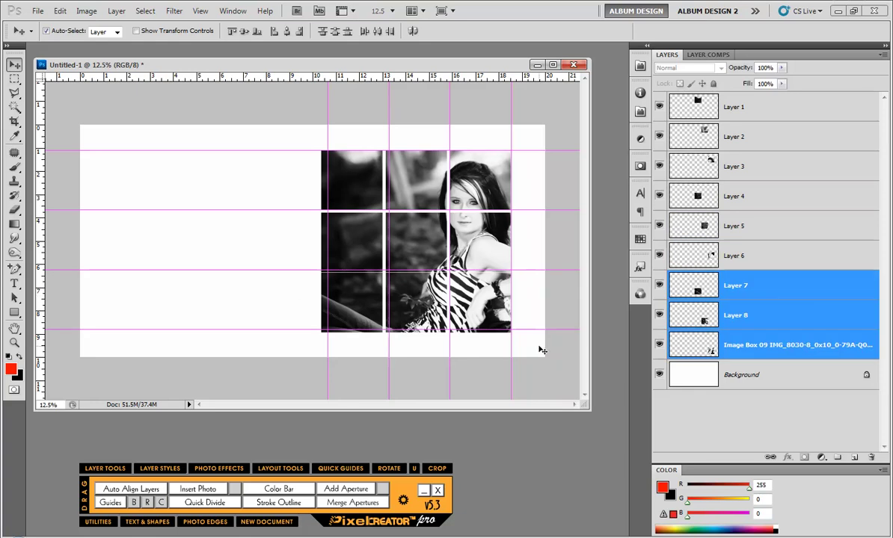
{"action": "key", "text": "Down"}
{"action": "key", "text": "Down"}
{"action": "key", "text": "Down"}
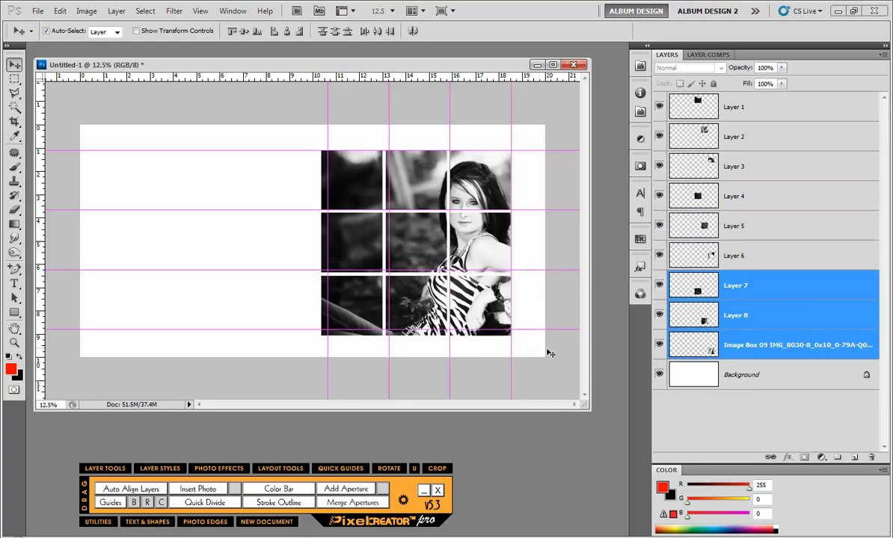
{"action": "left_click", "coordinate": [438, 338]}
{"action": "left_click", "coordinate": [161, 503]}
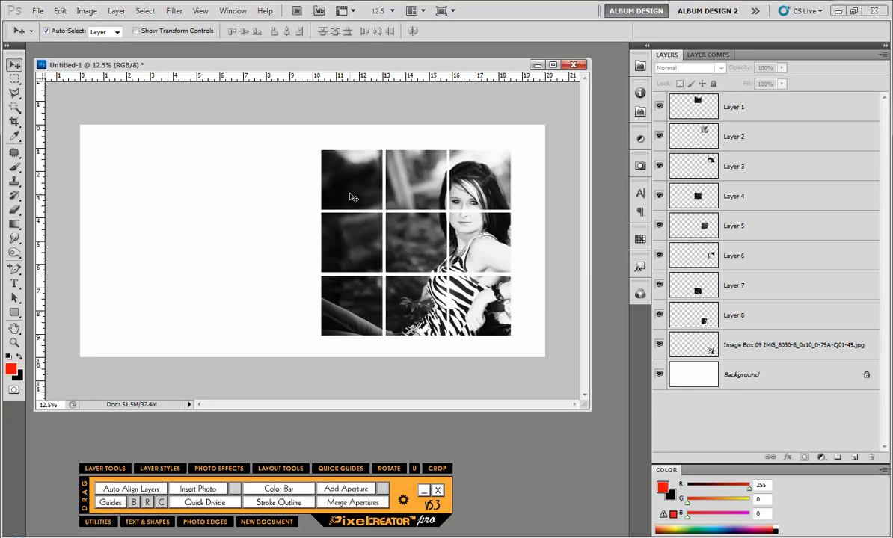
Move the top-left and top-middle photo pieces out of the grid into the empty left half of the canvas
{"action": "left_click", "coordinate": [327, 182]}
{"action": "left_click_drag", "start_coordinate": [263, 199], "coordinate": [190, 270]}
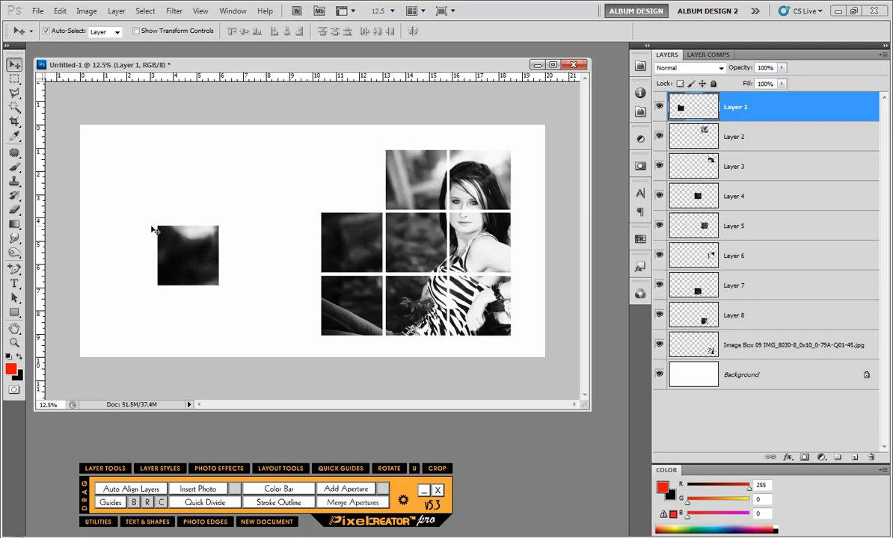
{"action": "left_click_drag", "start_coordinate": [419, 174], "coordinate": [261, 154]}
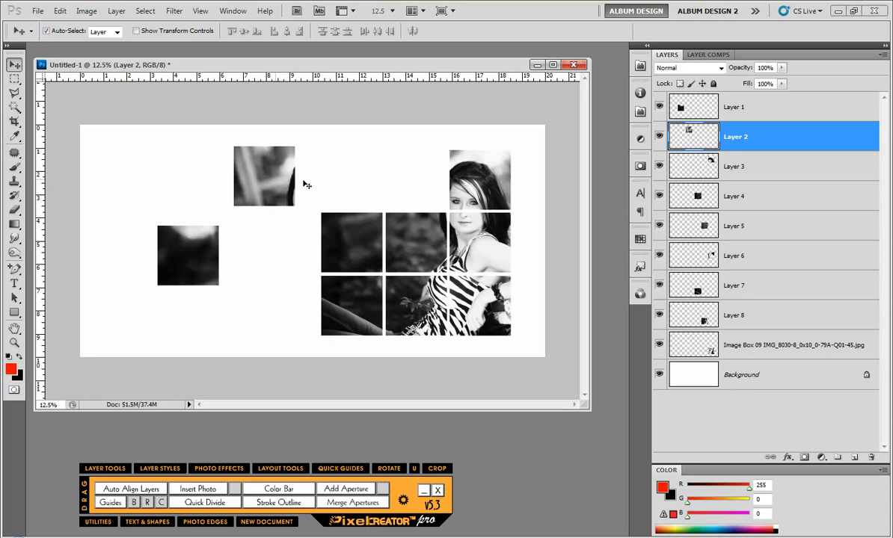
{"action": "left_click_drag", "start_coordinate": [272, 184], "coordinate": [280, 193]}
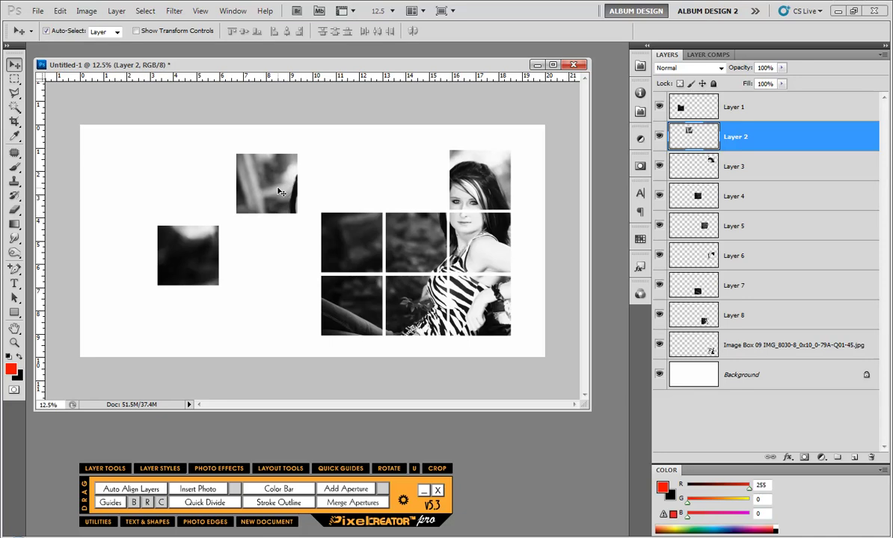
{"action": "scroll", "coordinate": [277, 191], "scroll_direction": "up", "scroll_amount": 1}
{"action": "scroll", "coordinate": [256, 188], "scroll_direction": "up", "scroll_amount": 2}
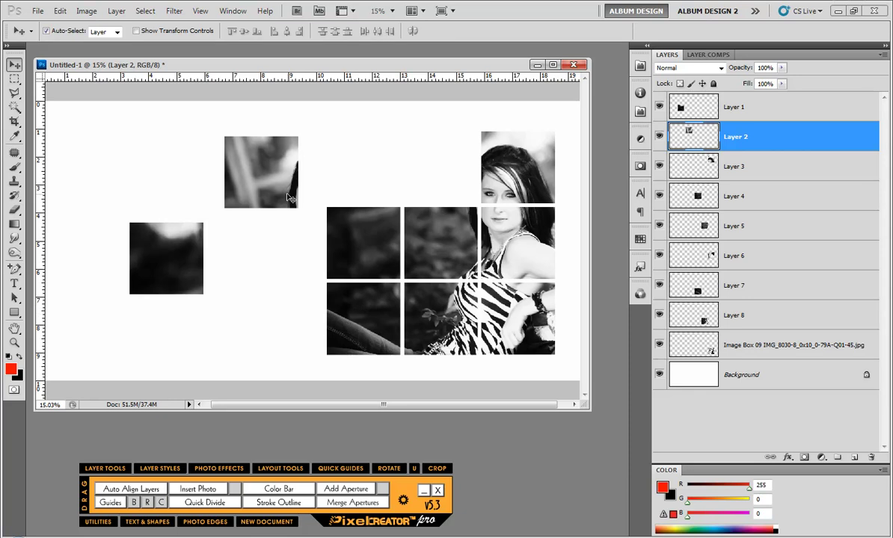
{"action": "left_click_drag", "start_coordinate": [286, 193], "coordinate": [273, 278]}
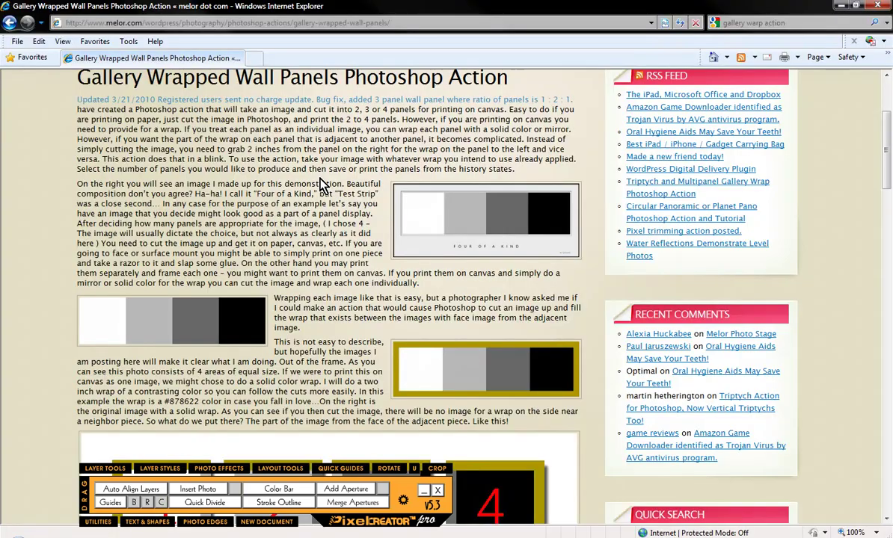
In Internet Explorer, examine the Gallery Wrapped Wall Panels Photoshop Action page and its four-panel cut-up illustration showing how wraps borrow adjacent image areas
{"action": "scroll", "coordinate": [314, 179], "scroll_direction": "up", "scroll_amount": 1}
{"action": "left_click", "coordinate": [404, 27]}
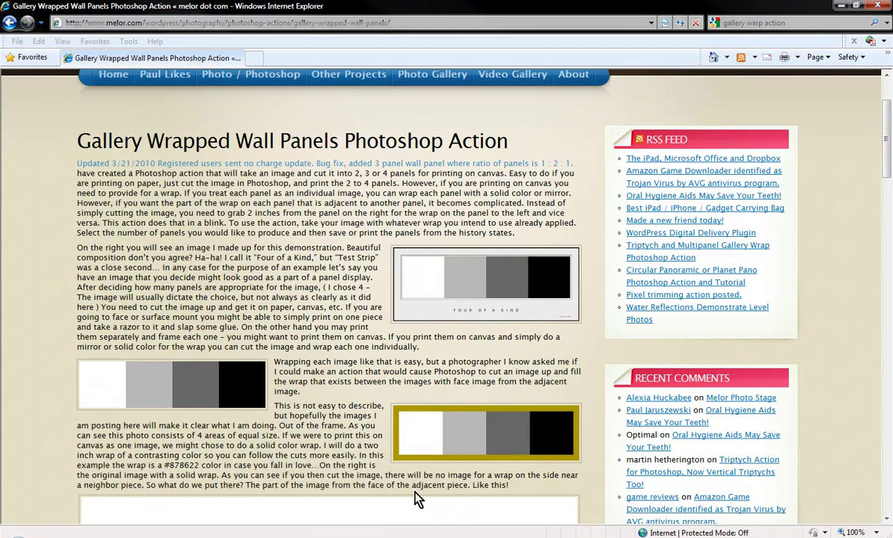
{"action": "left_click", "coordinate": [241, 368]}
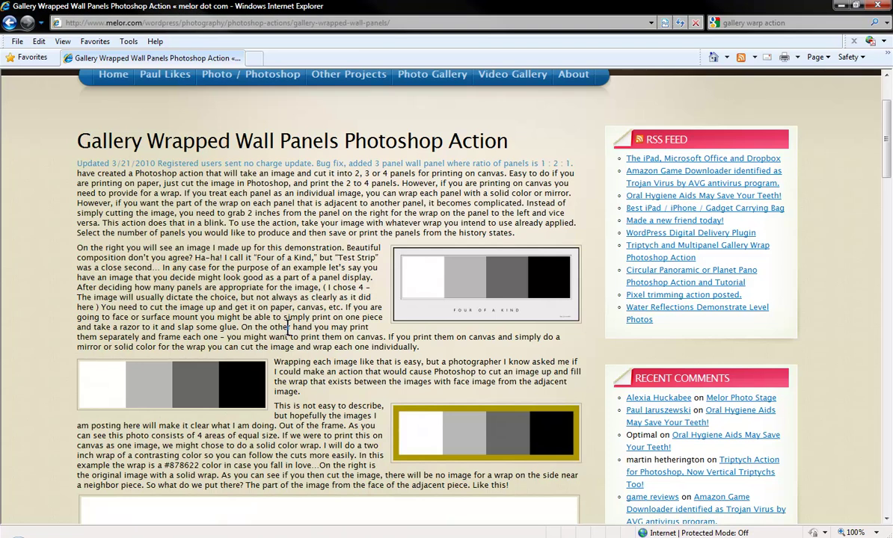
{"action": "scroll", "coordinate": [335, 364], "scroll_direction": "down", "scroll_amount": 3}
{"action": "scroll", "coordinate": [334, 367], "scroll_direction": "down", "scroll_amount": 3}
{"action": "scroll", "coordinate": [335, 381], "scroll_direction": "down", "scroll_amount": 1}
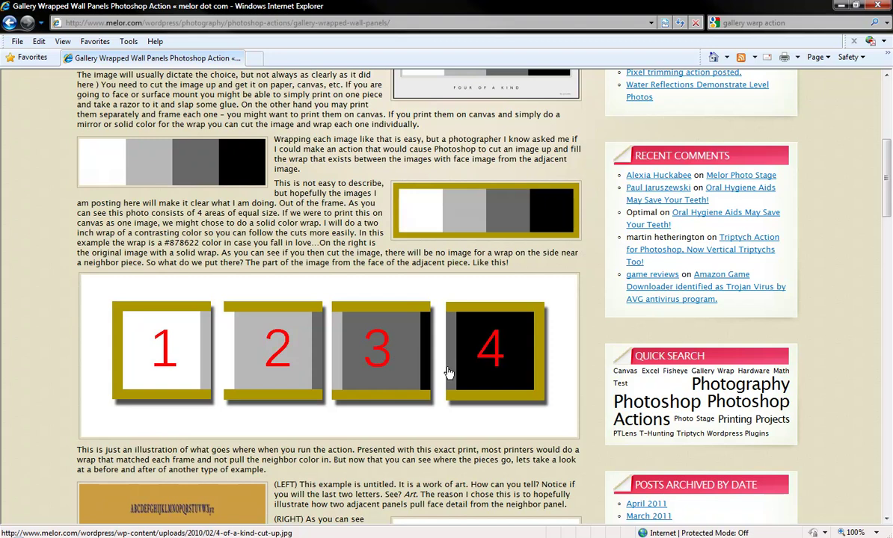
{"action": "scroll", "coordinate": [505, 389], "scroll_direction": "down", "scroll_amount": 1}
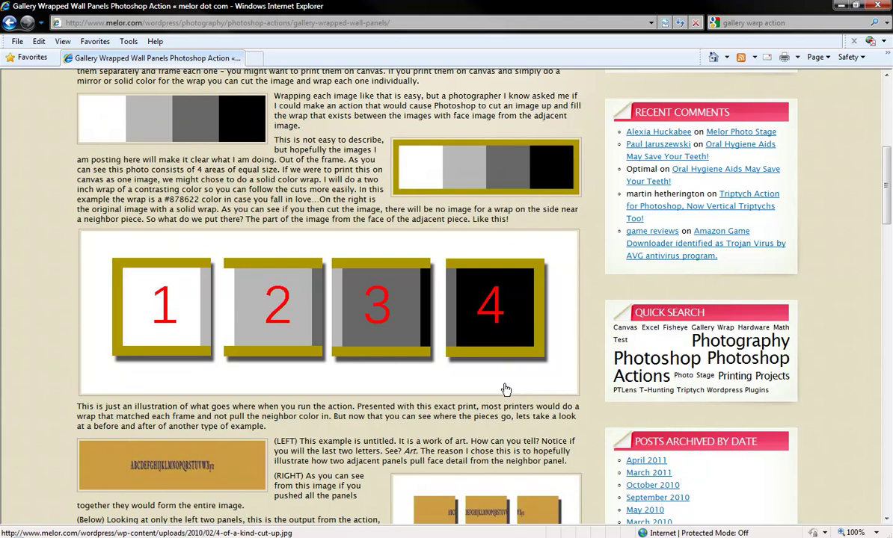
{"action": "scroll", "coordinate": [403, 366], "scroll_direction": "down", "scroll_amount": 1}
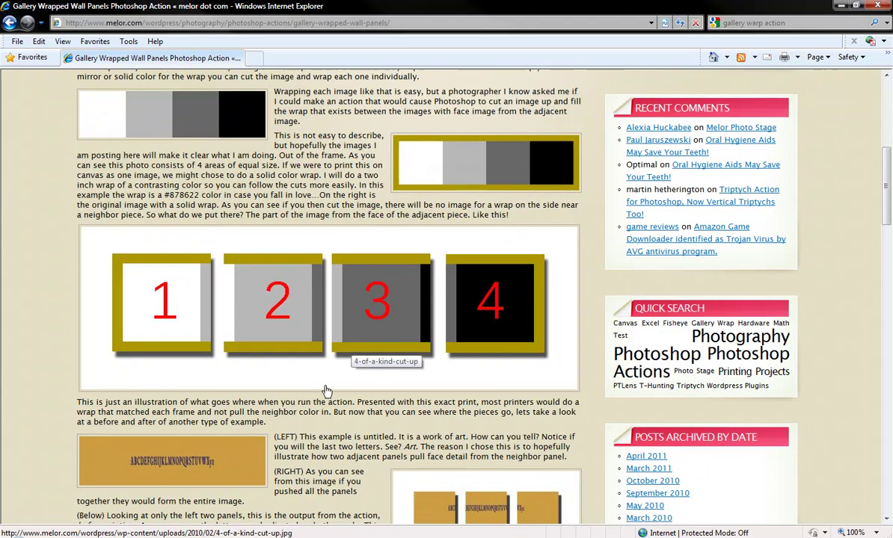
{"action": "scroll", "coordinate": [326, 389], "scroll_direction": "down", "scroll_amount": 1}
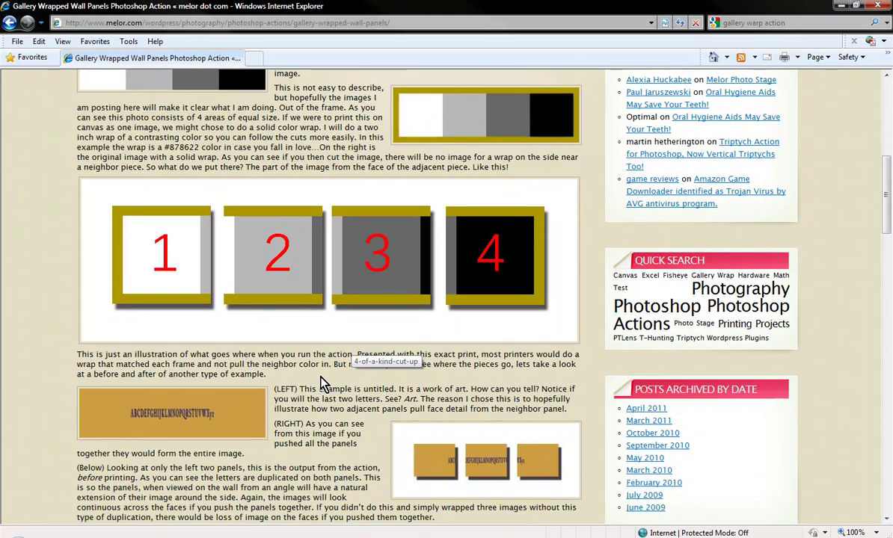
{"action": "scroll", "coordinate": [321, 381], "scroll_direction": "up", "scroll_amount": 1}
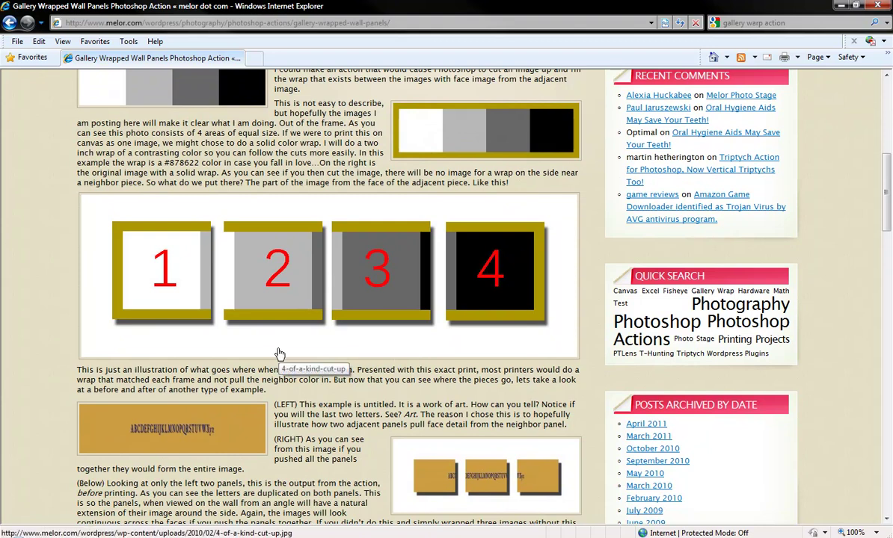
{"action": "scroll", "coordinate": [279, 354], "scroll_direction": "down", "scroll_amount": 1}
{"action": "scroll", "coordinate": [279, 359], "scroll_direction": "up", "scroll_amount": 4}
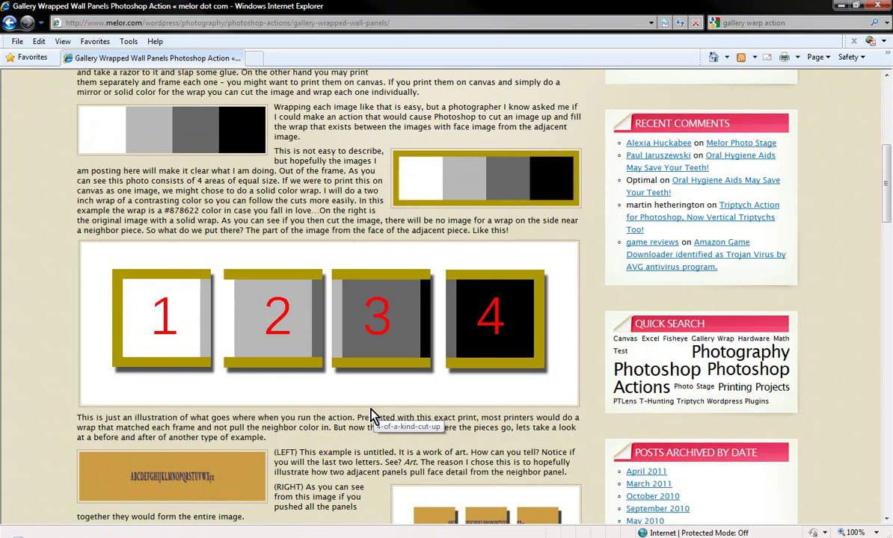
{"action": "scroll", "coordinate": [372, 416], "scroll_direction": "down", "scroll_amount": 3}
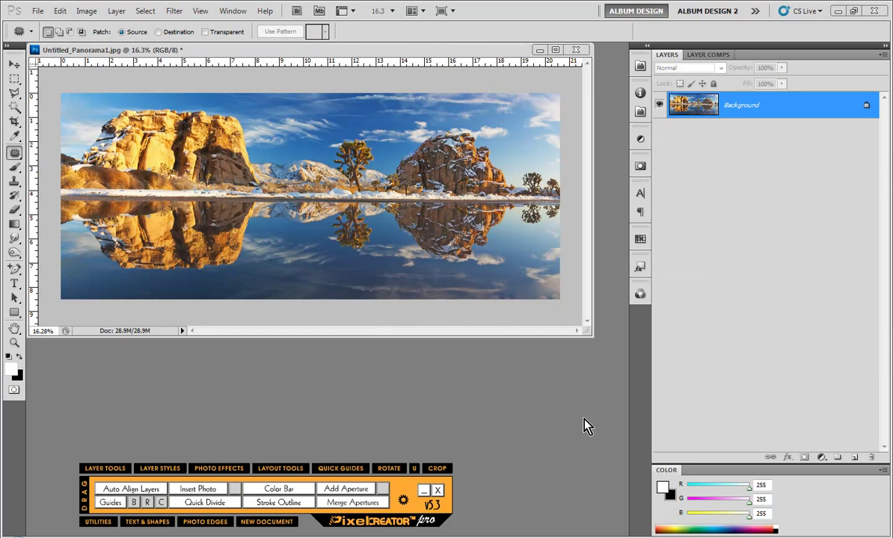
Crop the panorama to 64 in wide by 24 in high at 150 pixels/inch, keeping its full width and trimming the bottom strip
{"action": "left_click", "coordinate": [590, 331]}
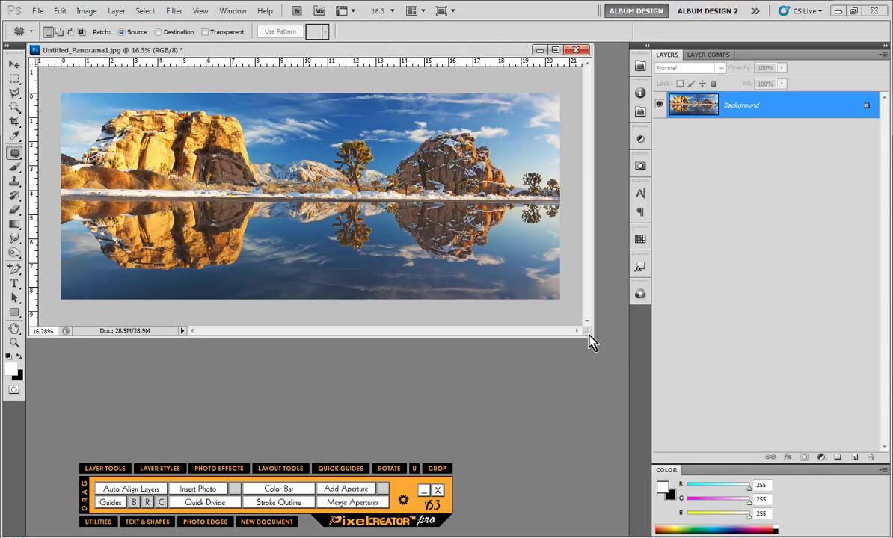
{"action": "left_click_drag", "start_coordinate": [590, 335], "coordinate": [609, 335]}
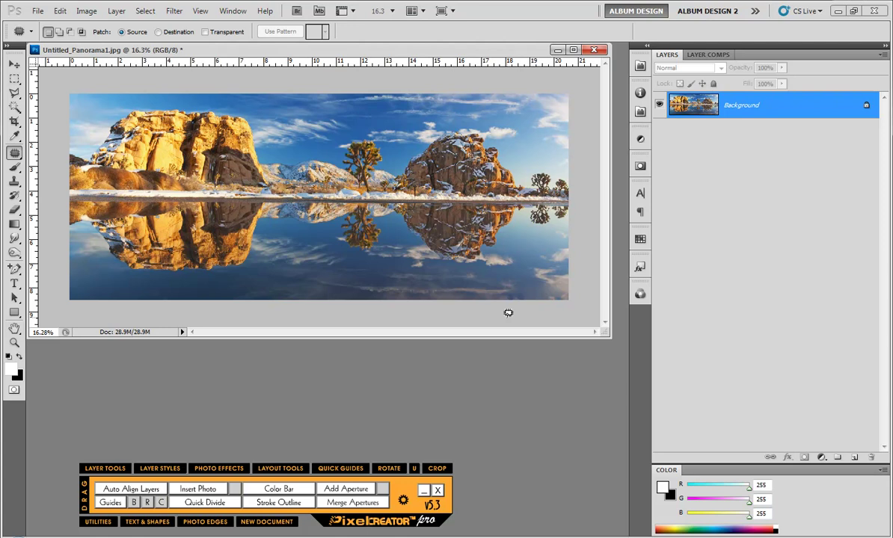
{"action": "left_click", "coordinate": [12, 122]}
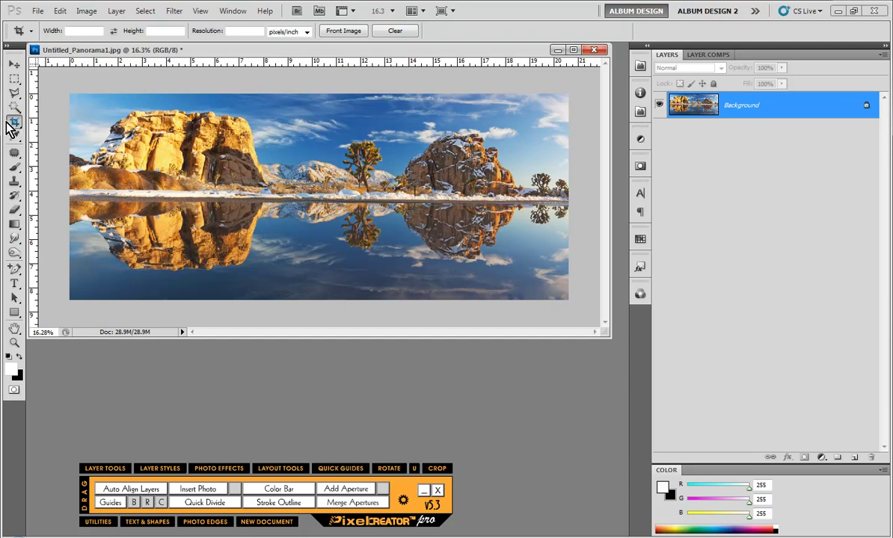
{"action": "left_click", "coordinate": [70, 30]}
{"action": "type", "text": "64"}
{"action": "key", "text": "Tab"}
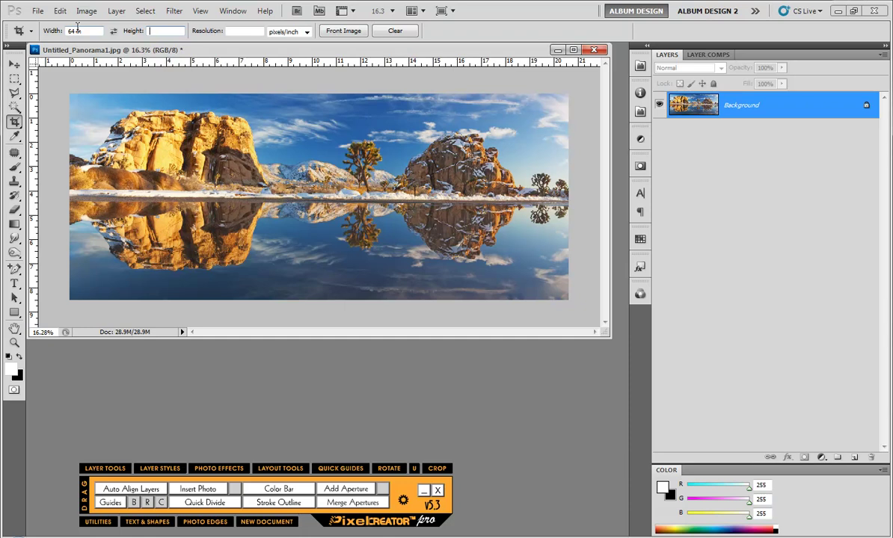
{"action": "type", "text": "24"}
{"action": "key", "text": "Tab"}
{"action": "type", "text": "150"}
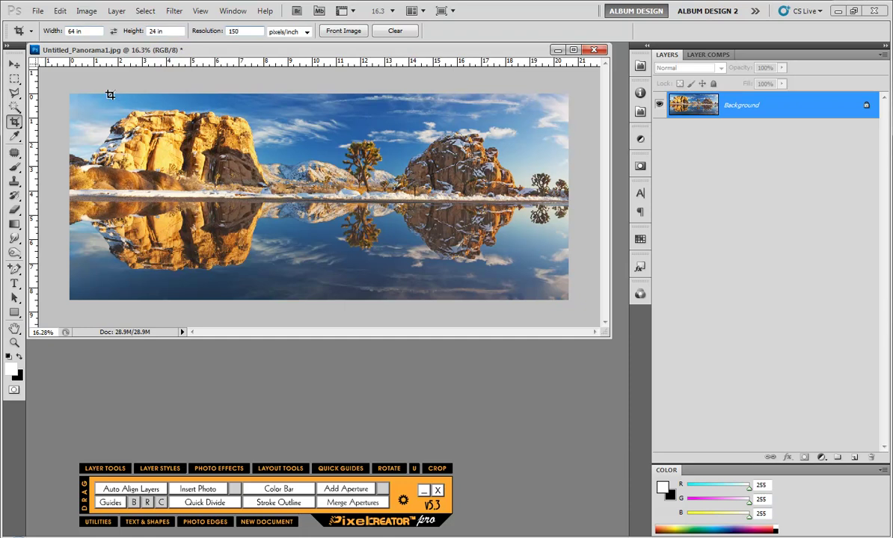
{"action": "left_click_drag", "start_coordinate": [225, 142], "coordinate": [566, 289]}
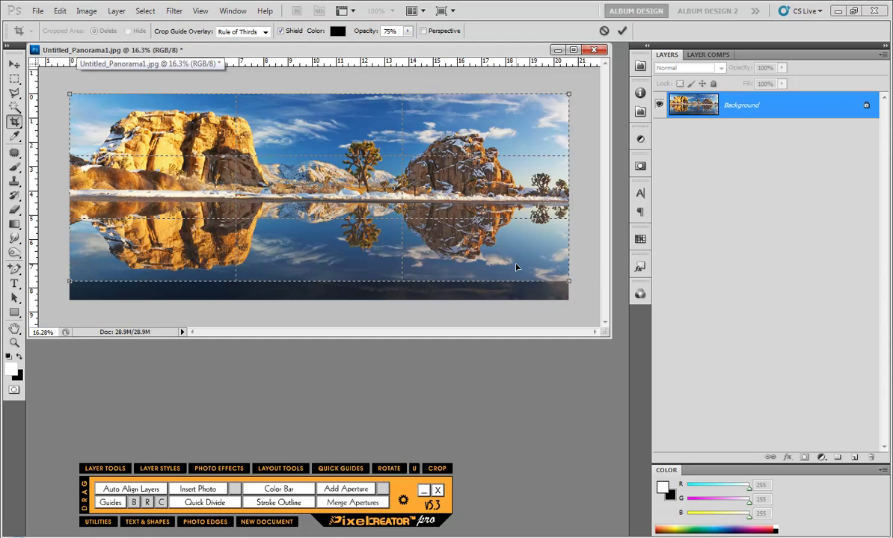
{"action": "key", "text": "Return"}
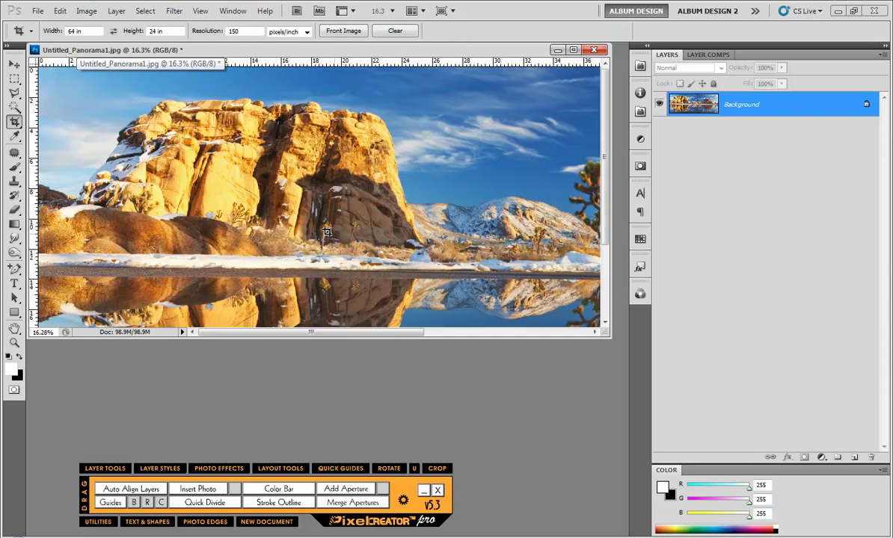
{"action": "scroll", "coordinate": [358, 247], "scroll_direction": "down", "scroll_amount": 3}
{"action": "scroll", "coordinate": [358, 258], "scroll_direction": "down", "scroll_amount": 3}
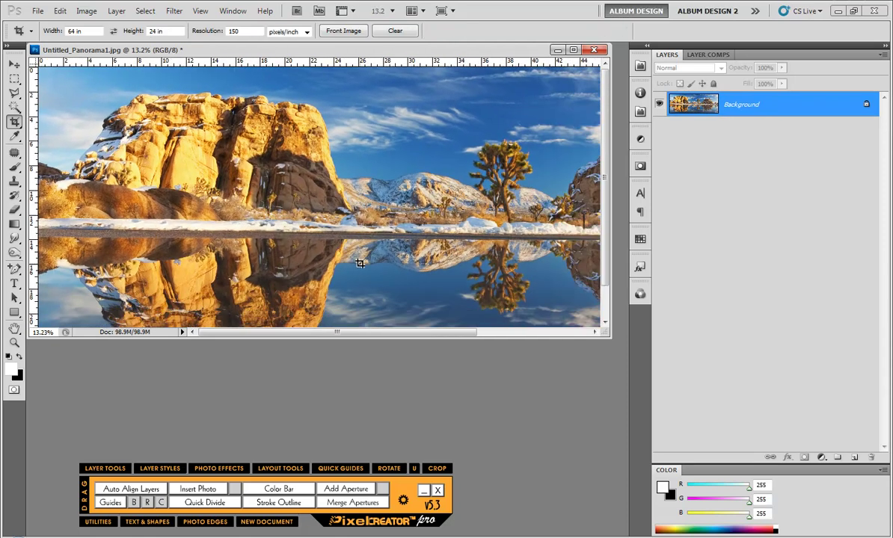
{"action": "scroll", "coordinate": [394, 291], "scroll_direction": "down", "scroll_amount": 2}
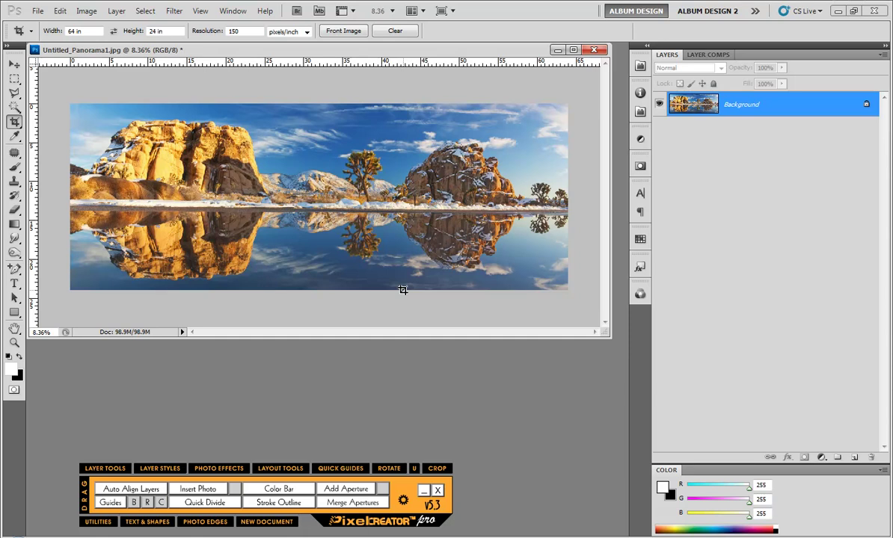
Add vertical guides at 16, 32 and 48 inches to divide the panorama into four equal panels
{"action": "left_click", "coordinate": [201, 11]}
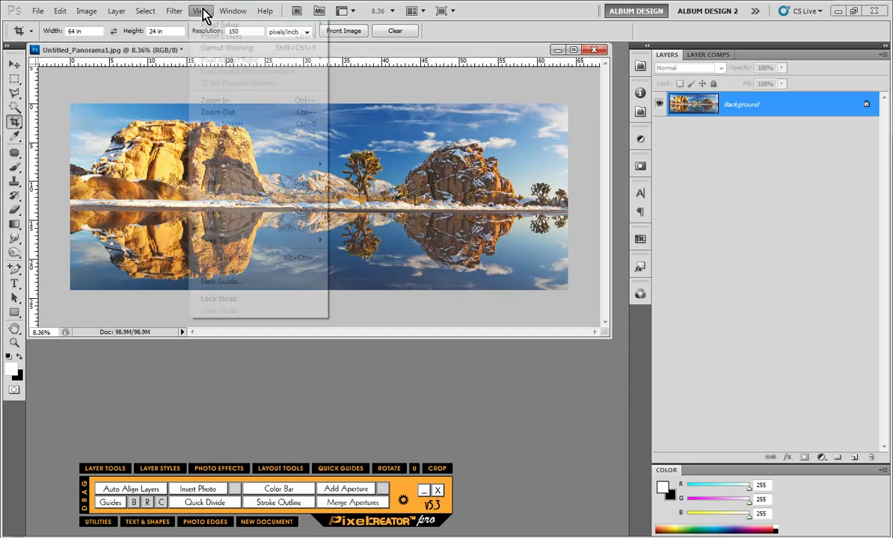
{"action": "left_click", "coordinate": [298, 282]}
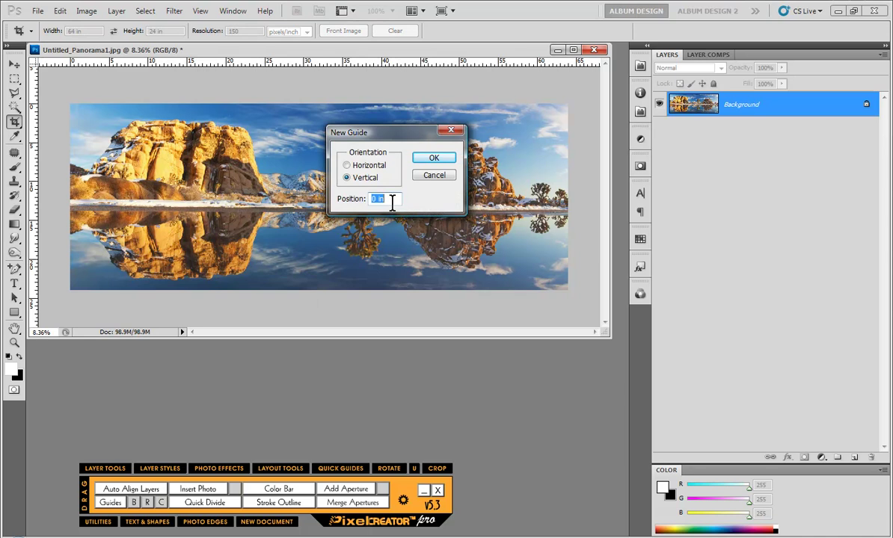
{"action": "type", "text": "16"}
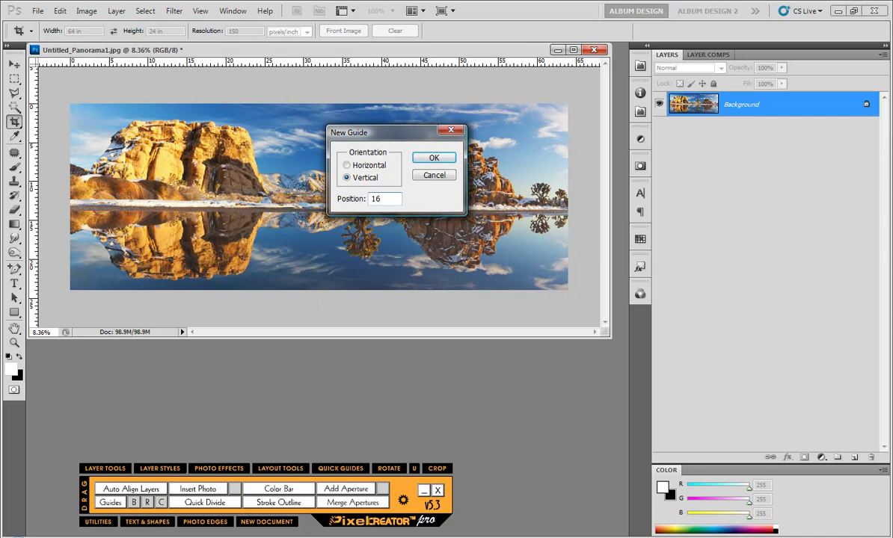
{"action": "left_click", "coordinate": [440, 157]}
{"action": "left_click", "coordinate": [199, 11]}
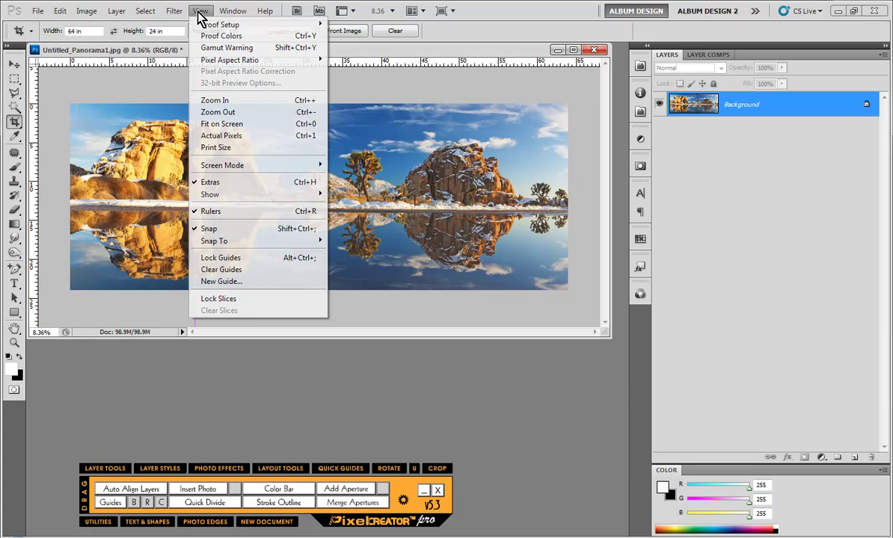
{"action": "left_click", "coordinate": [253, 280]}
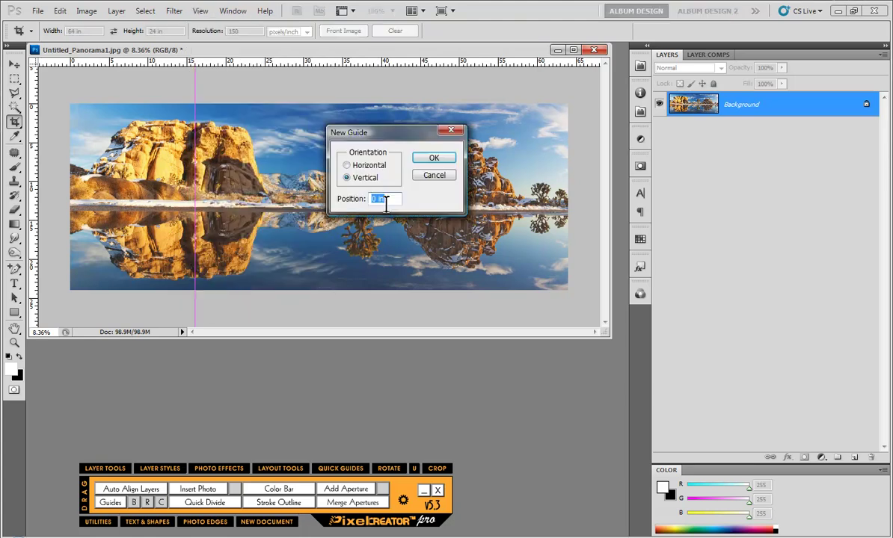
{"action": "type", "text": "32"}
{"action": "left_click", "coordinate": [432, 159]}
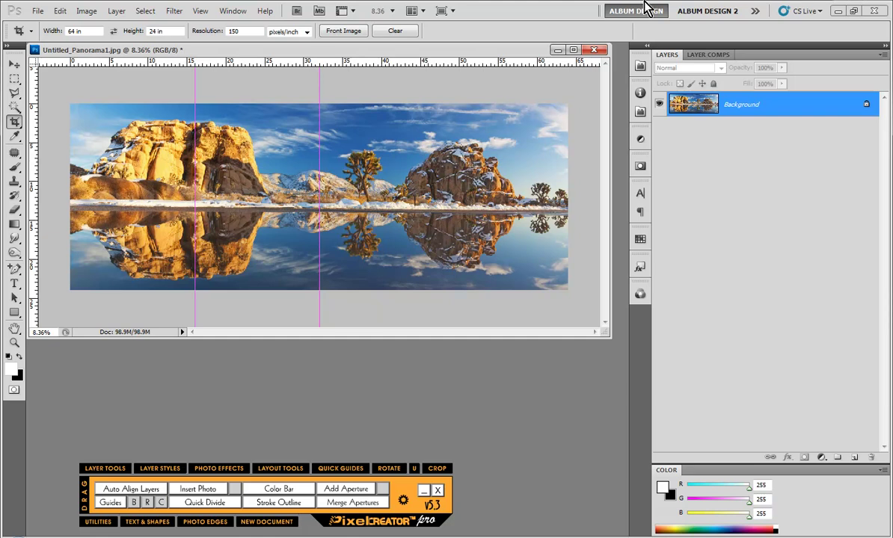
{"action": "left_click", "coordinate": [201, 12]}
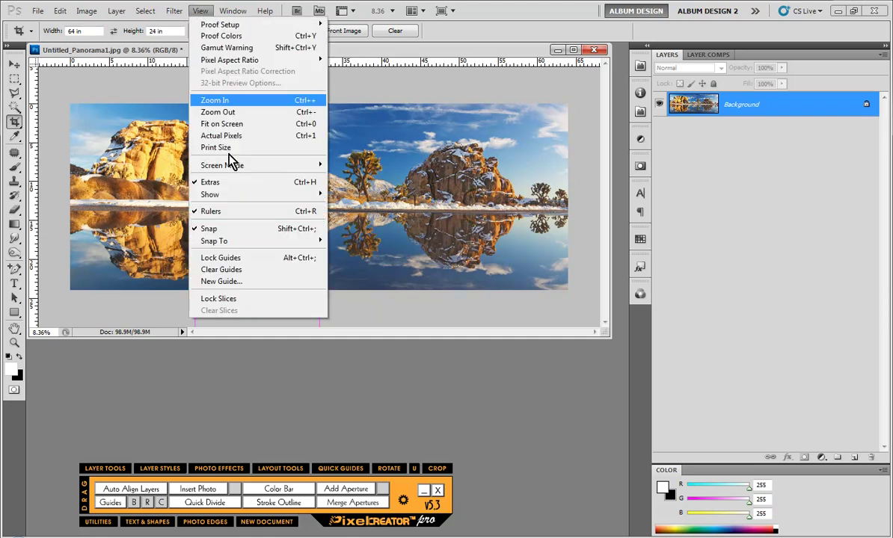
{"action": "left_click", "coordinate": [295, 282]}
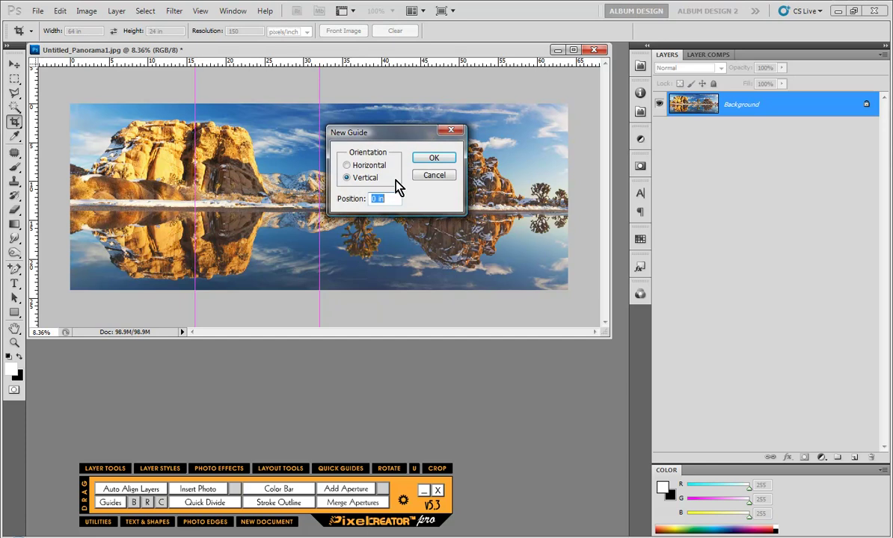
{"action": "type", "text": "48"}
{"action": "key", "text": "Return"}
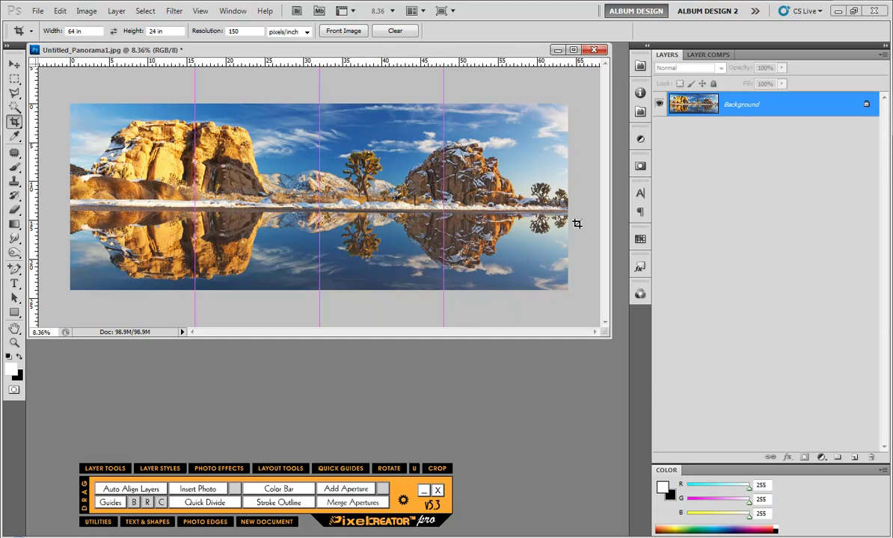
Duplicate the background layer and extend the canvas by a relative 3.25 inches in both width and height, centered with a white extension color
{"action": "scroll", "coordinate": [450, 227], "scroll_direction": "down", "scroll_amount": 1}
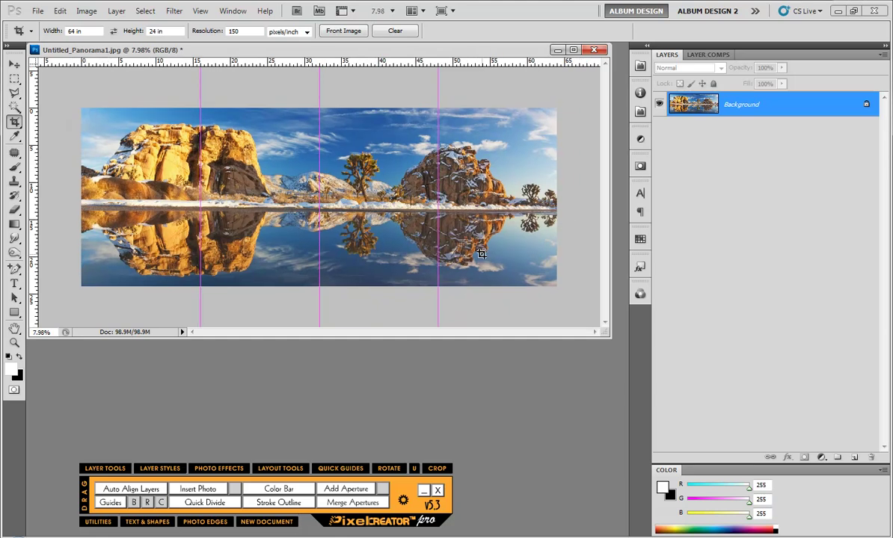
{"action": "scroll", "coordinate": [480, 253], "scroll_direction": "down", "scroll_amount": 1}
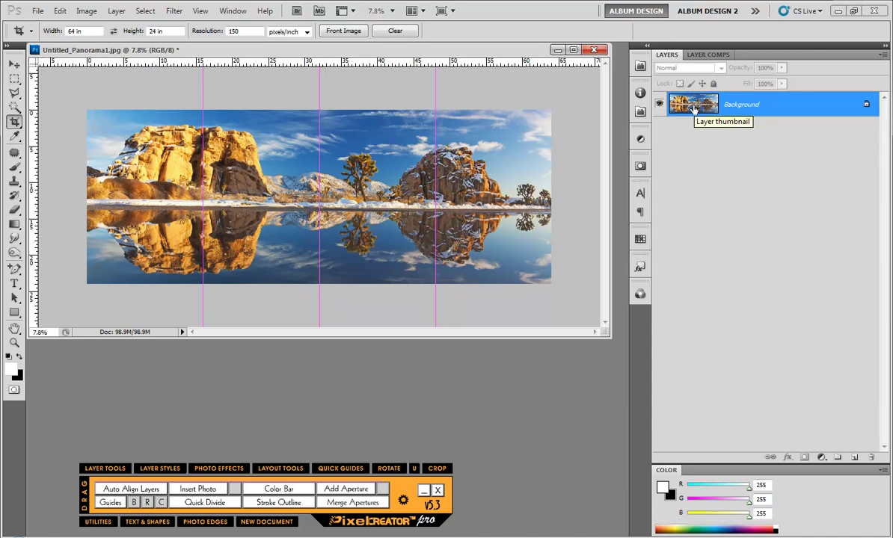
{"action": "key", "text": "ctrl+j"}
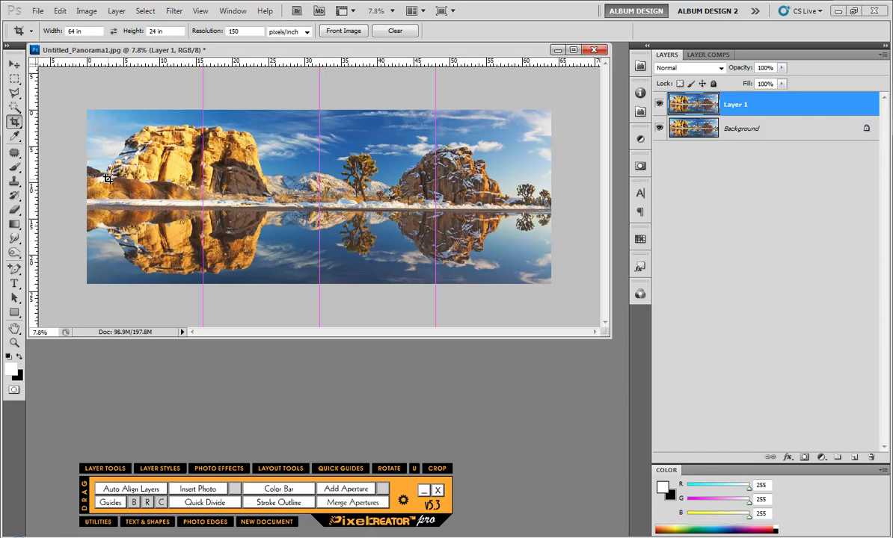
{"action": "left_click", "coordinate": [95, 11]}
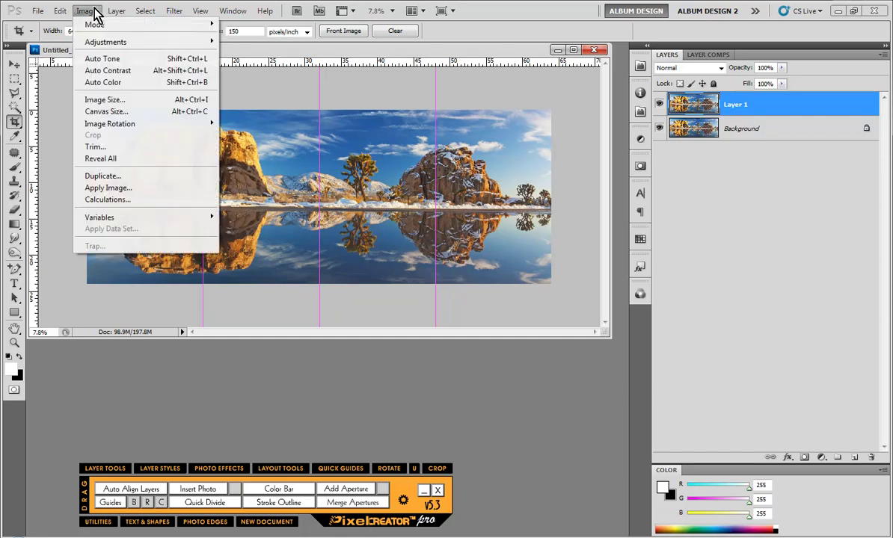
{"action": "left_click", "coordinate": [123, 113]}
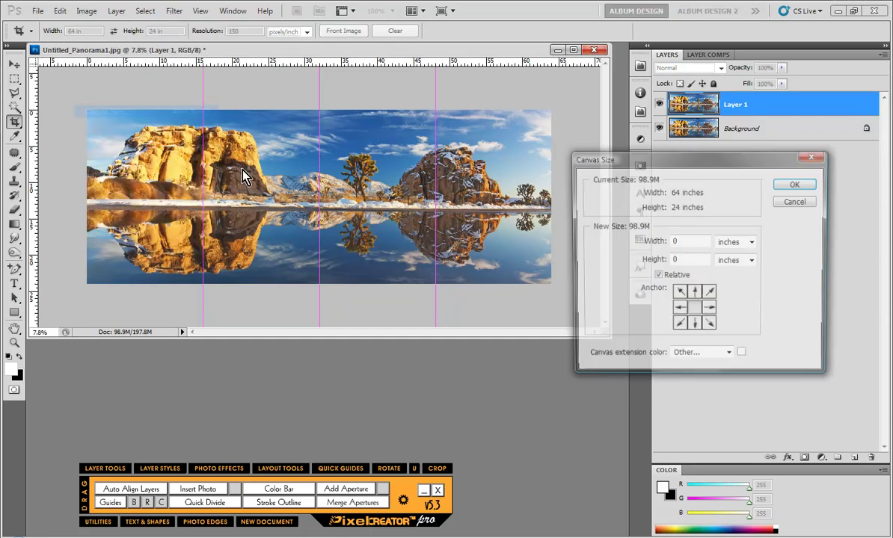
{"action": "double_click", "coordinate": [695, 242]}
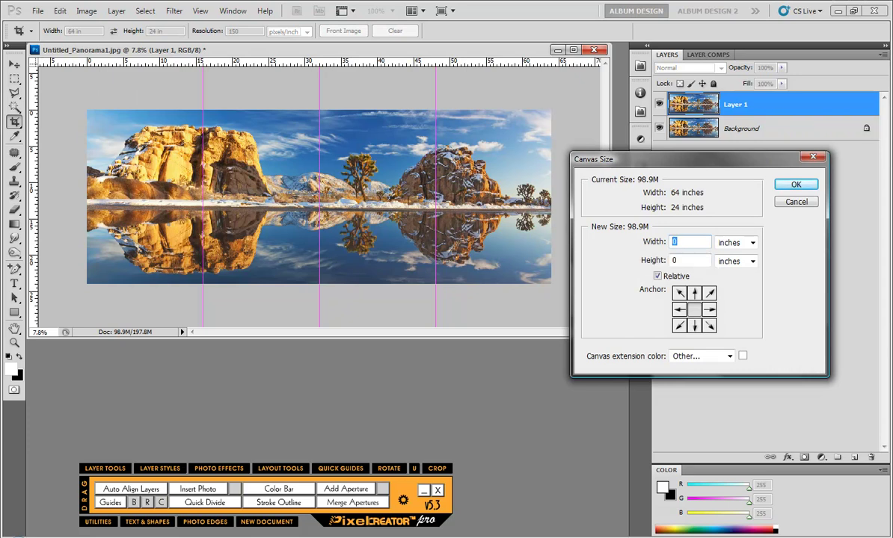
{"action": "type", "text": "3.25"}
{"action": "double_click", "coordinate": [675, 260]}
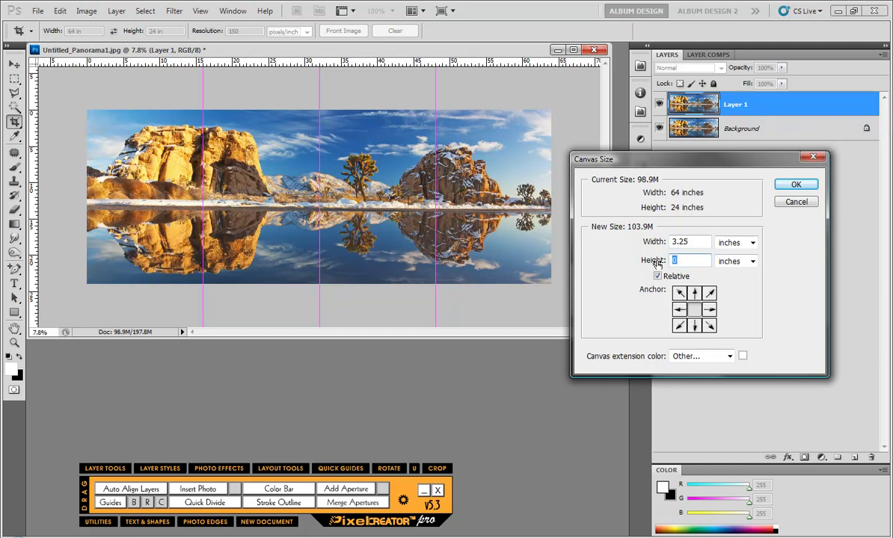
{"action": "type", "text": "3.25"}
{"action": "left_click", "coordinate": [785, 185]}
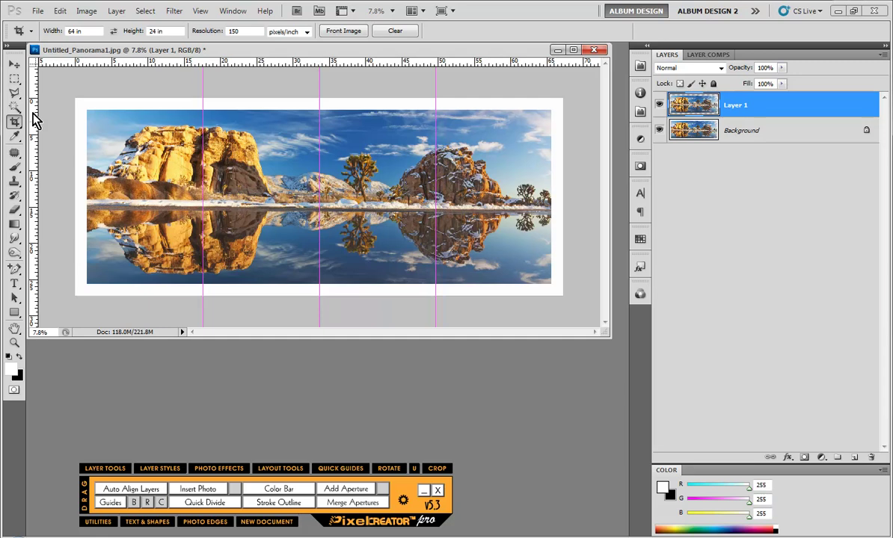
Try a fixed-size rectangular marquee 1.625 in wide by 100% high on the left white border, and deselect it
{"action": "left_click", "coordinate": [14, 77]}
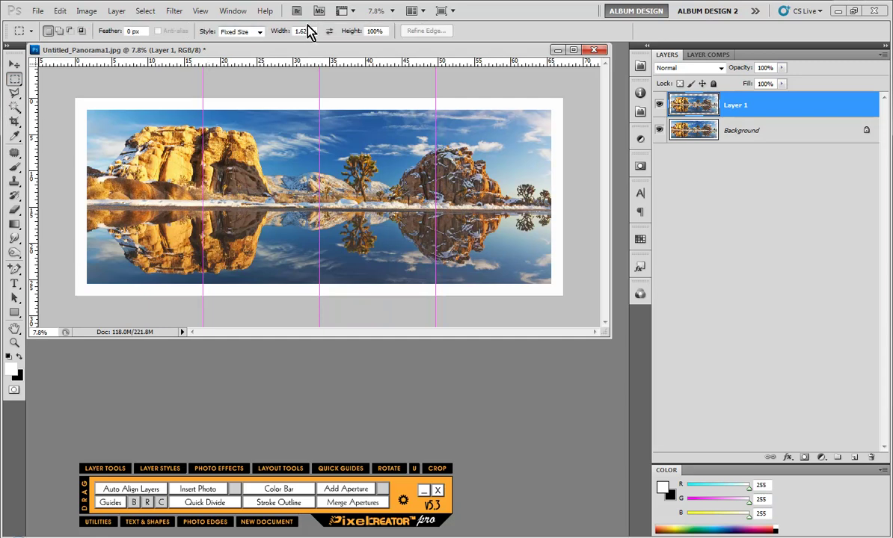
{"action": "left_click", "coordinate": [228, 34]}
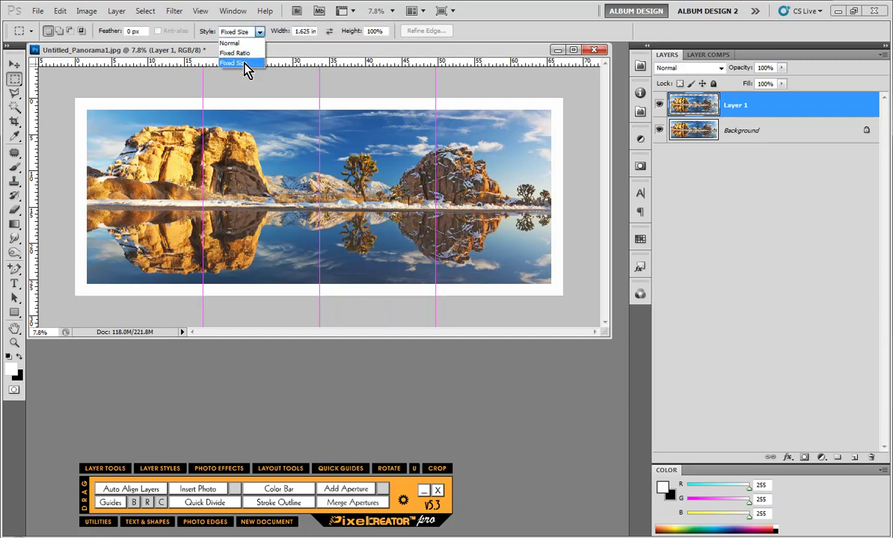
{"action": "left_click", "coordinate": [244, 64]}
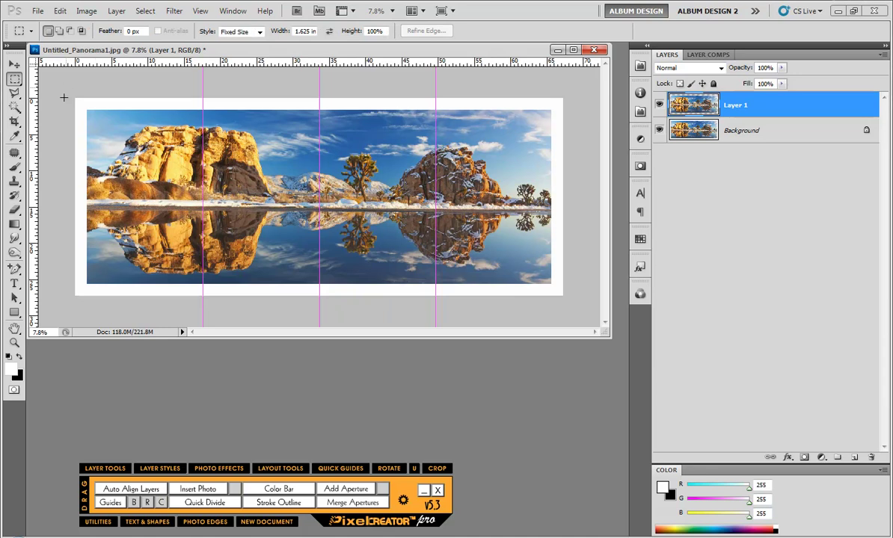
{"action": "left_click", "coordinate": [75, 99]}
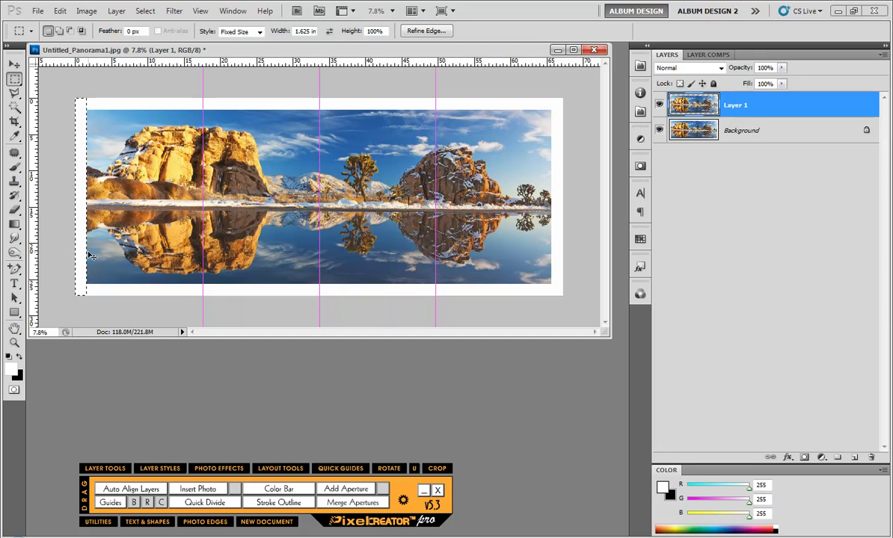
{"action": "left_click", "coordinate": [88, 256]}
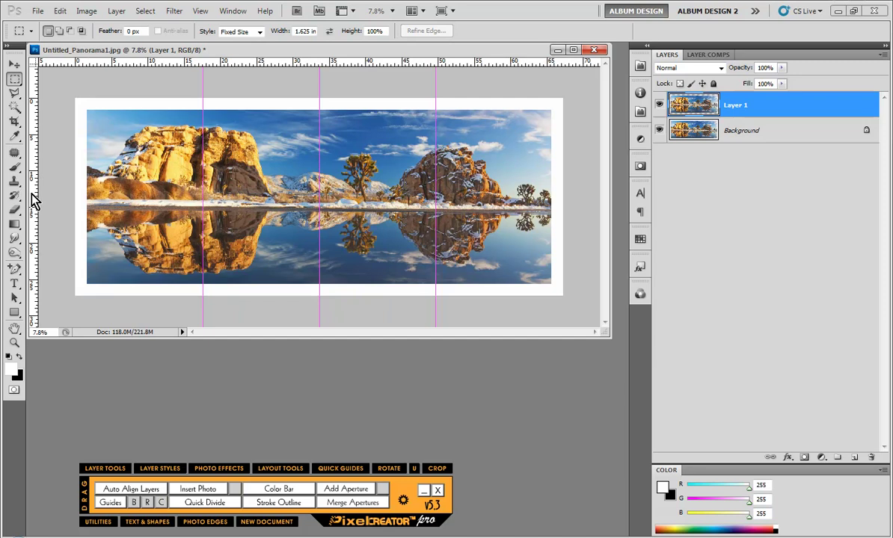
Place guides along the left, top, bottom and right edges of the photo, where it meets the white border
{"action": "left_click_drag", "start_coordinate": [74, 202], "coordinate": [88, 201]}
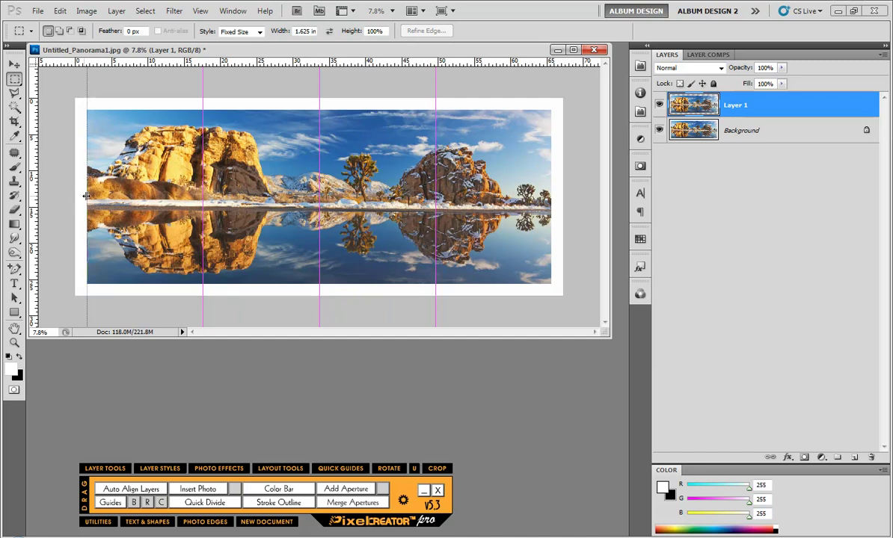
{"action": "left_click_drag", "start_coordinate": [150, 65], "coordinate": [139, 106]}
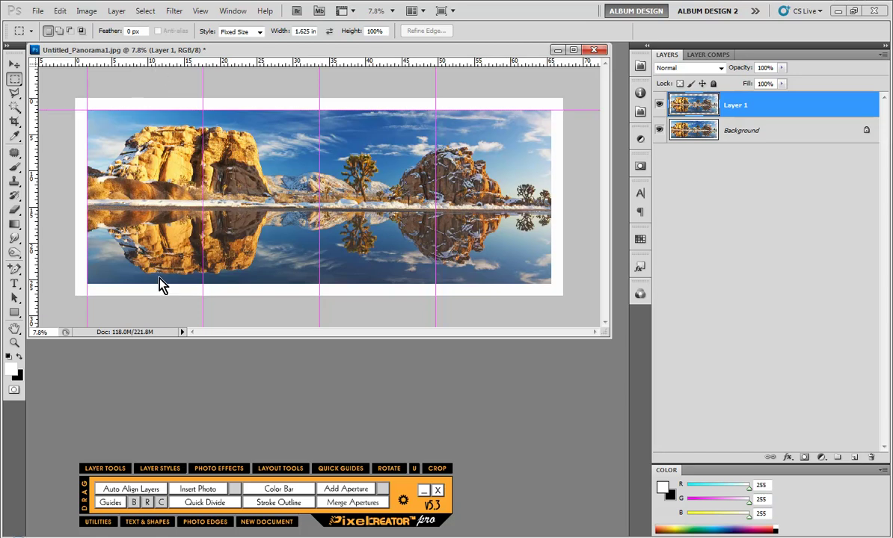
{"action": "left_click_drag", "start_coordinate": [159, 278], "coordinate": [159, 284]}
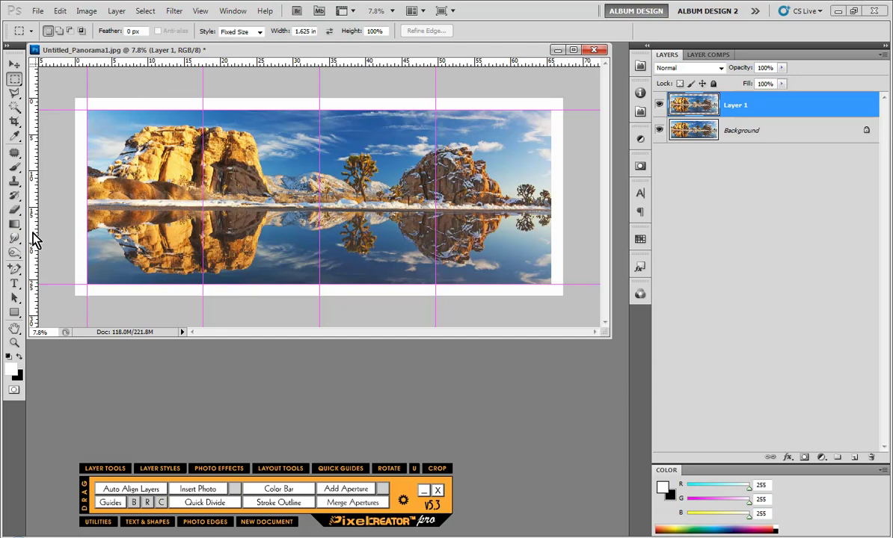
{"action": "left_click_drag", "start_coordinate": [544, 245], "coordinate": [551, 235]}
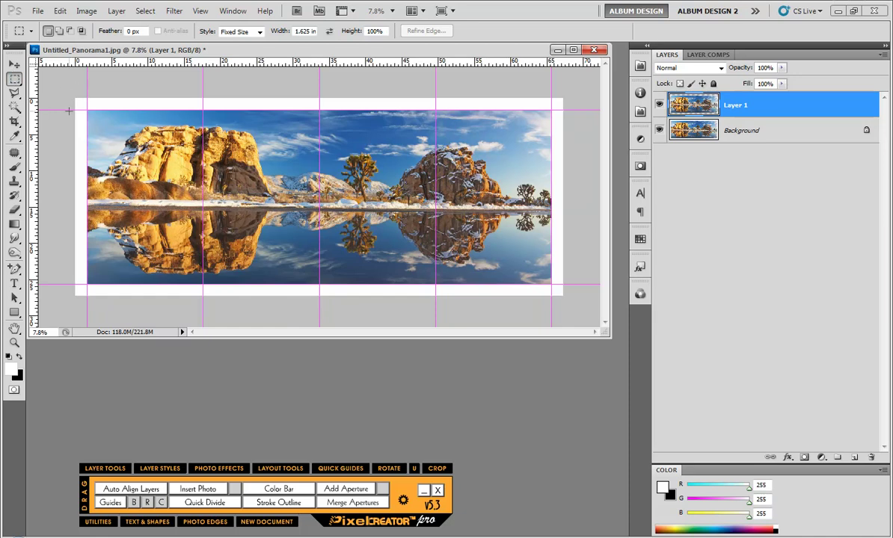
Copy a 1.625 in wide full-height strip from the photo's left edge to a new layer and mirror it outward over the left white border
{"action": "left_click", "coordinate": [78, 97]}
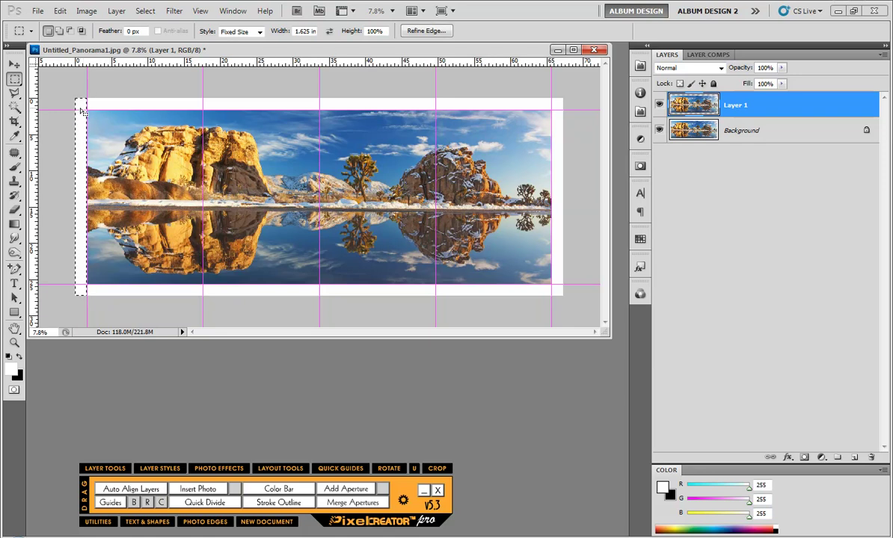
{"action": "left_click_drag", "start_coordinate": [95, 107], "coordinate": [108, 107]}
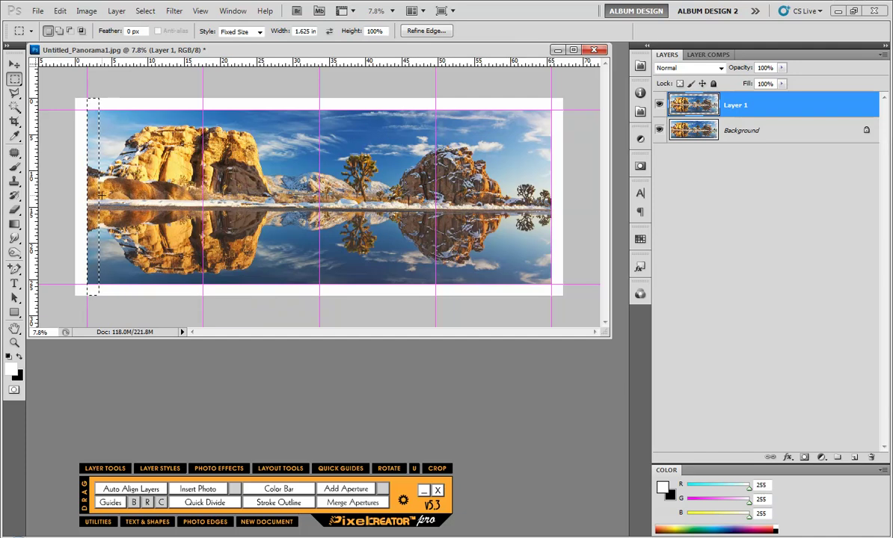
{"action": "key", "text": "ctrl+j"}
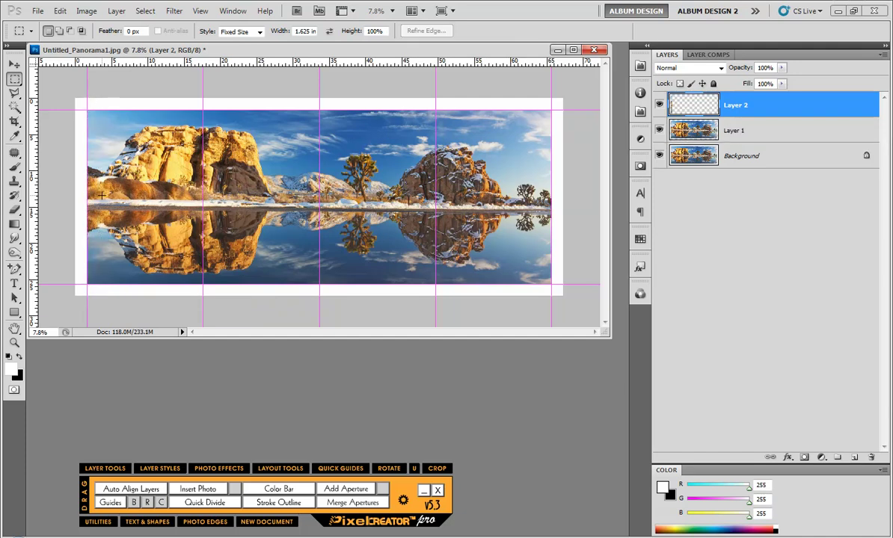
{"action": "key", "text": "ctrl+t"}
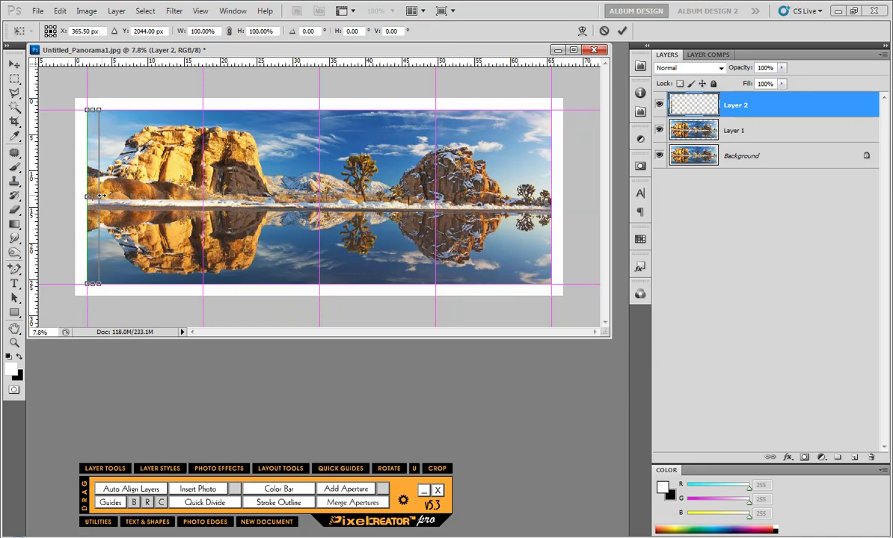
{"action": "mouse_move", "coordinate": [72, 195]}
{"action": "left_mouse_down"}
{"action": "mouse_move", "coordinate": [63, 196]}
{"action": "mouse_move", "coordinate": [75, 196]}
{"action": "left_mouse_up"}
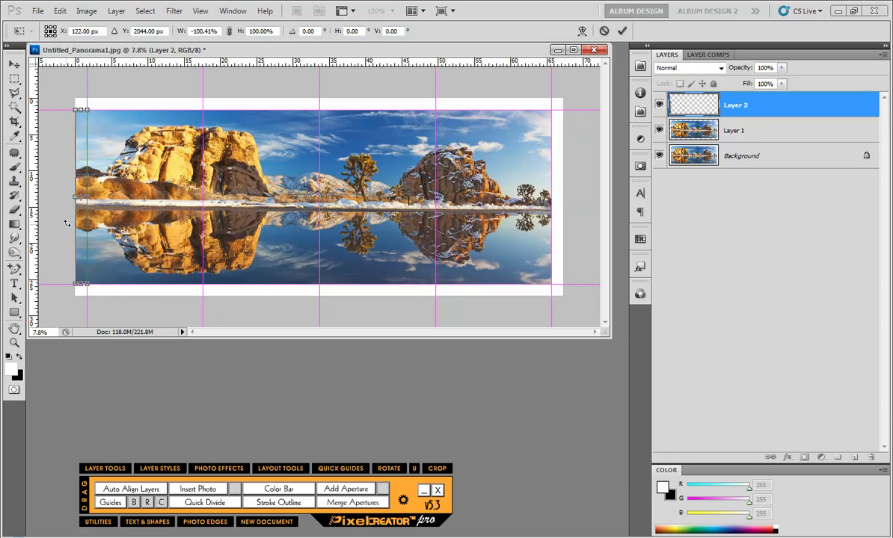
{"action": "key", "text": "Return"}
{"action": "key", "text": "m"}
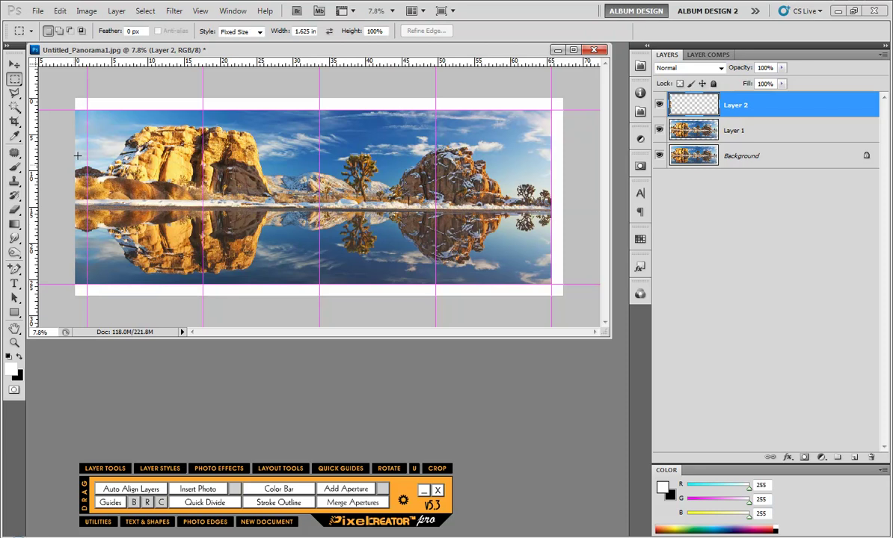
Copy a 1.625 in wide strip of Layer 1 from the photo's right edge to a new layer and mirror it over the right white border
{"action": "left_click", "coordinate": [777, 127]}
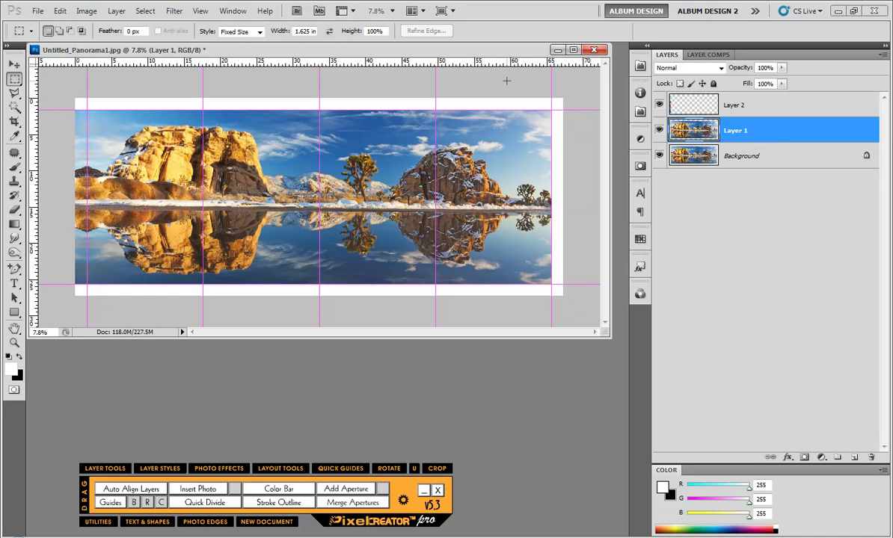
{"action": "left_click", "coordinate": [509, 85]}
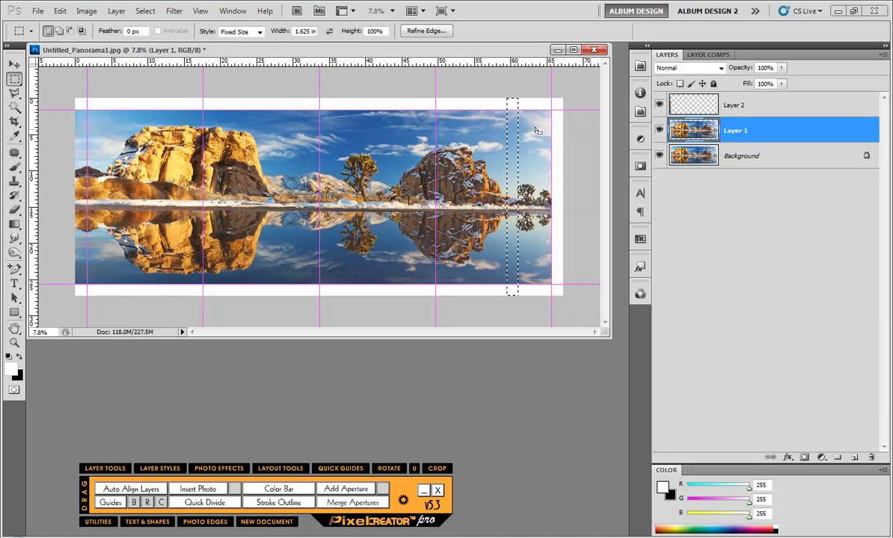
{"action": "left_click_drag", "start_coordinate": [512, 121], "coordinate": [545, 121]}
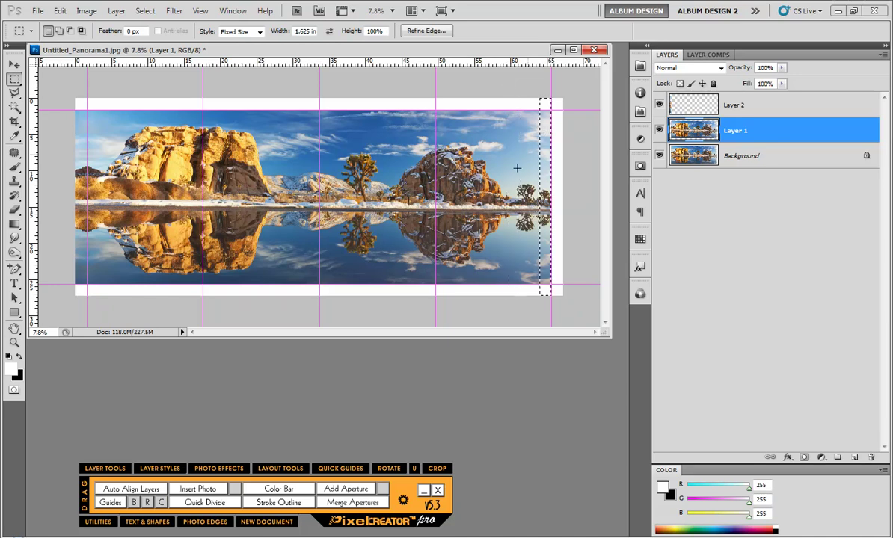
{"action": "key", "text": "ctrl+j"}
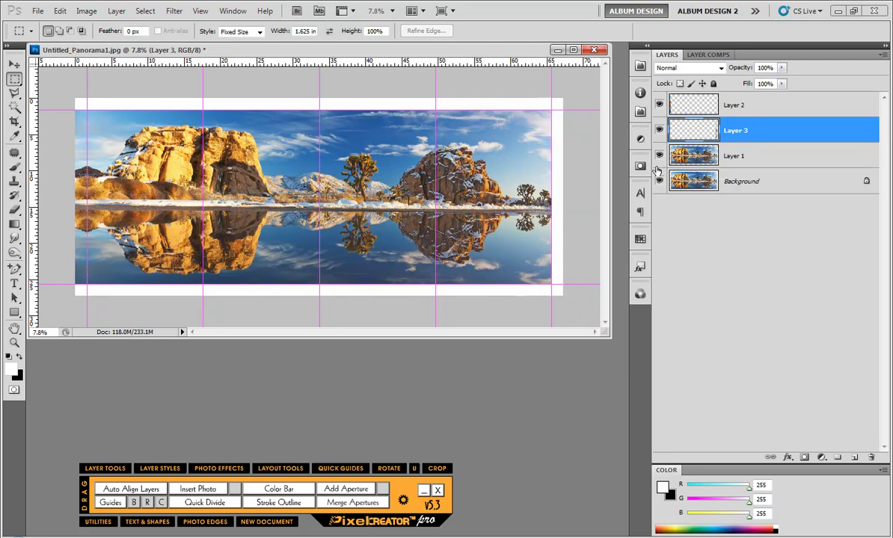
{"action": "key", "text": "ctrl+t"}
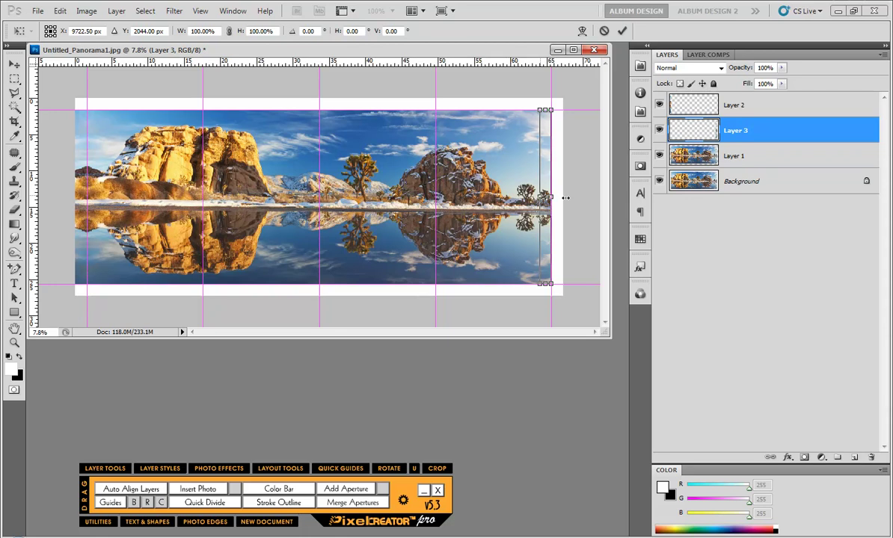
{"action": "left_click_drag", "start_coordinate": [565, 197], "coordinate": [565, 197]}
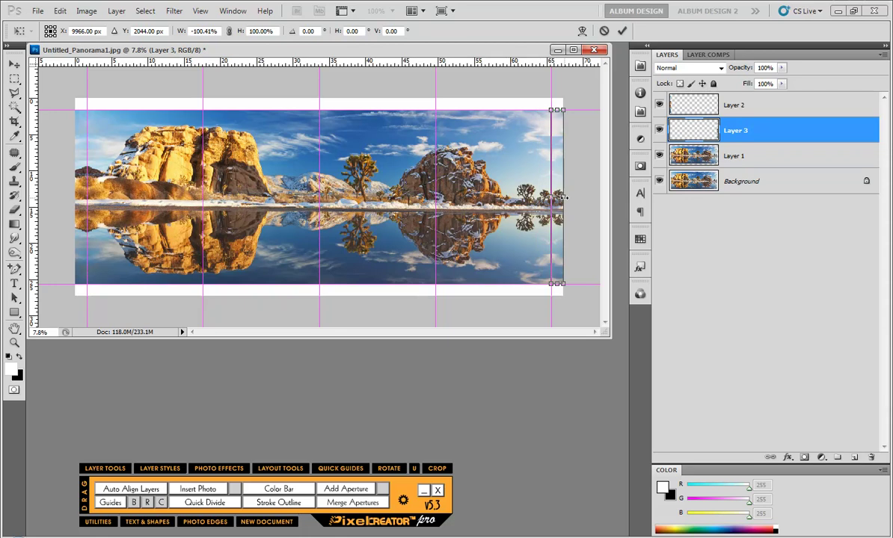
{"action": "key", "text": "Return"}
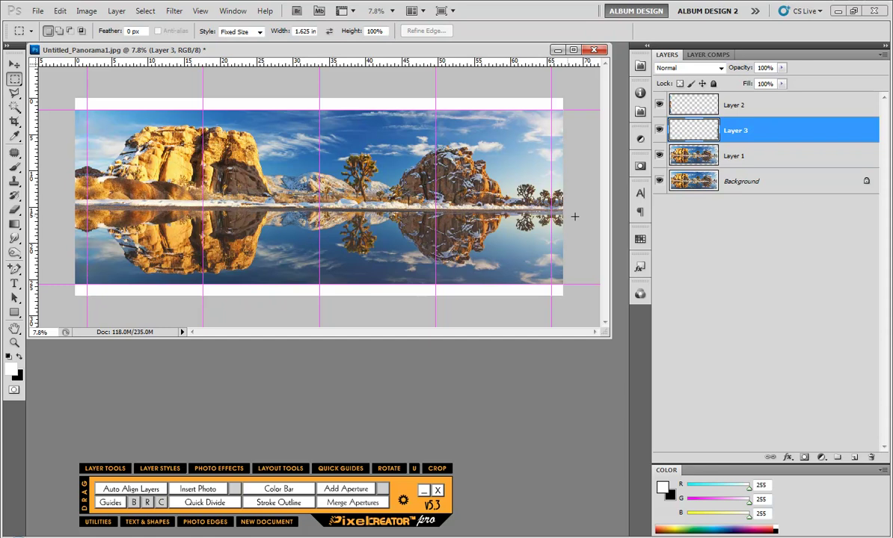
Merge the two mirrored side strips down into Layer 1
{"action": "left_click", "coordinate": [715, 107]}
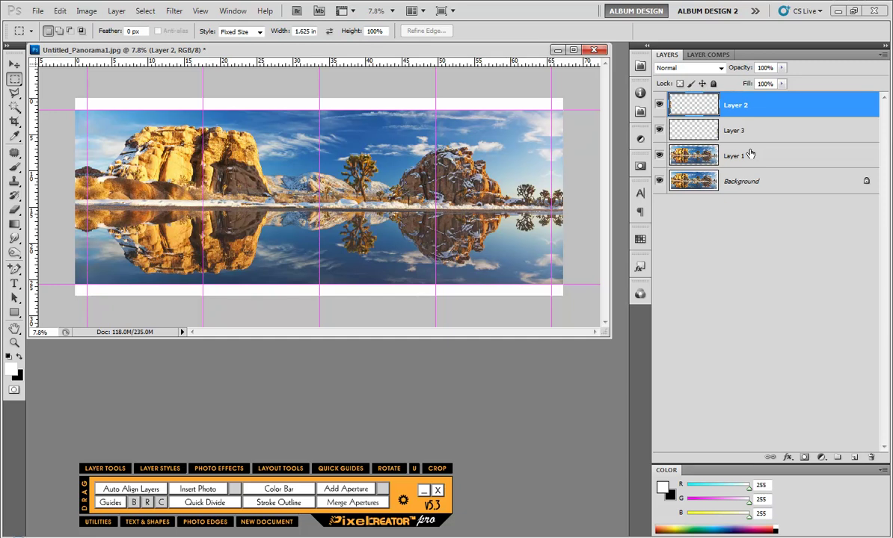
{"action": "key", "text": "ctrl+e"}
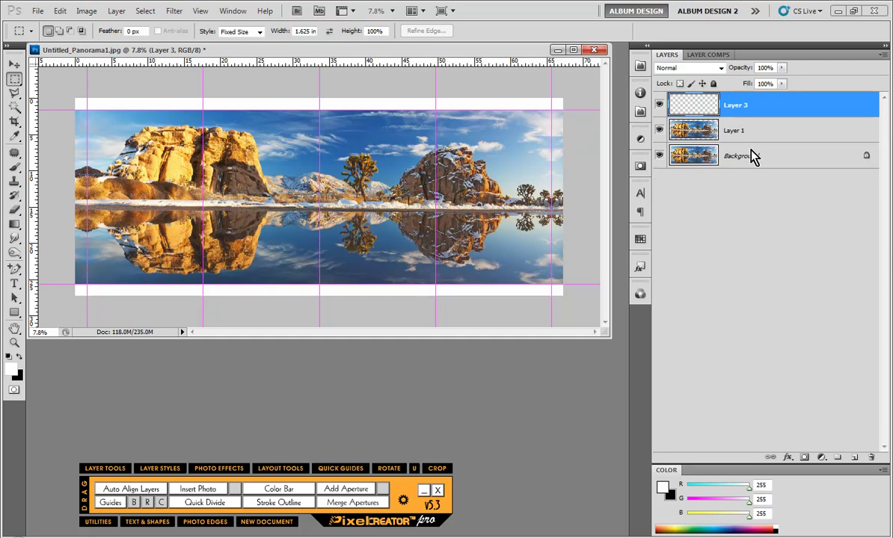
{"action": "key", "text": "ctrl+e"}
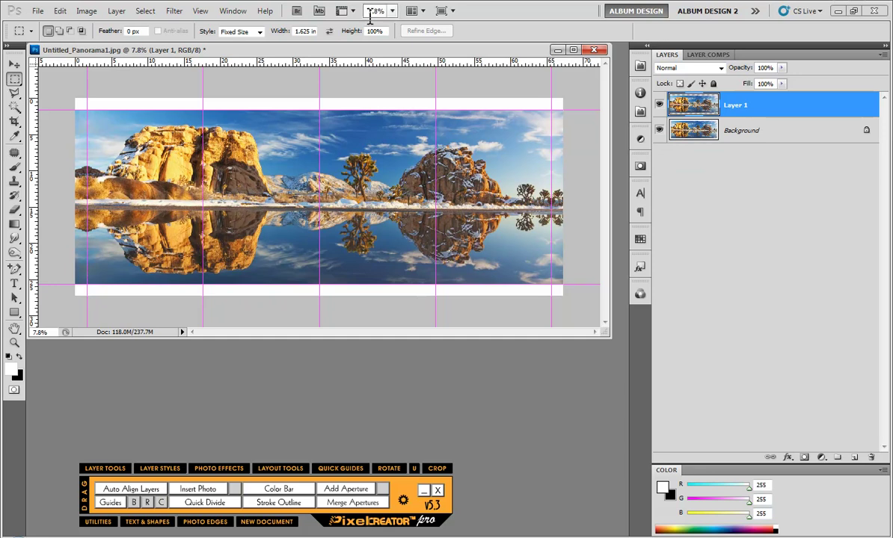
Copy a 100% wide by 1.625 in high strip from the photo's top edge to a new layer and mirror it upward over the top border
{"action": "left_click", "coordinate": [329, 30]}
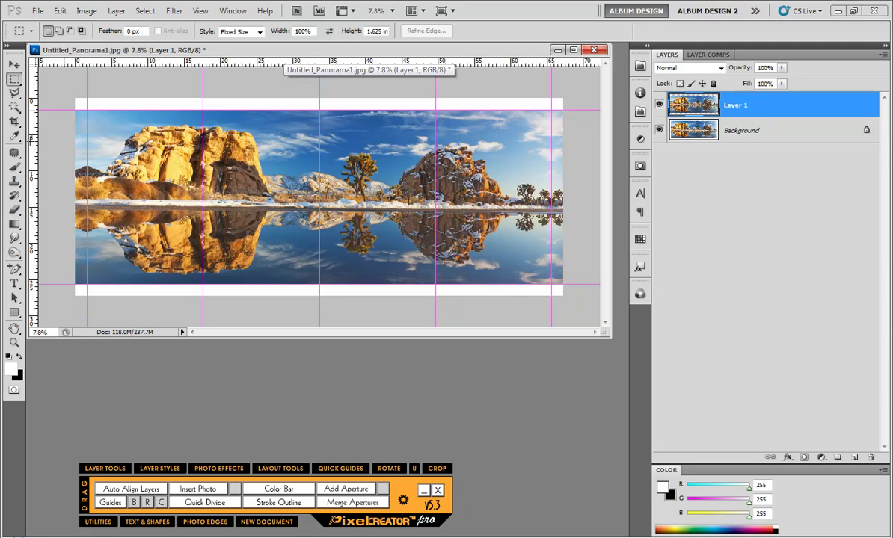
{"action": "left_click", "coordinate": [27, 131]}
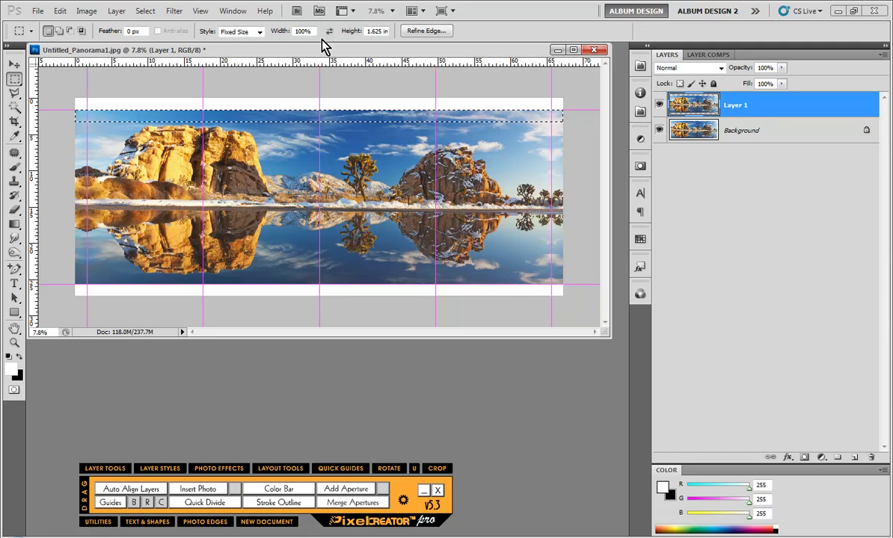
{"action": "key", "text": "ctrl+shift+alt+n"}
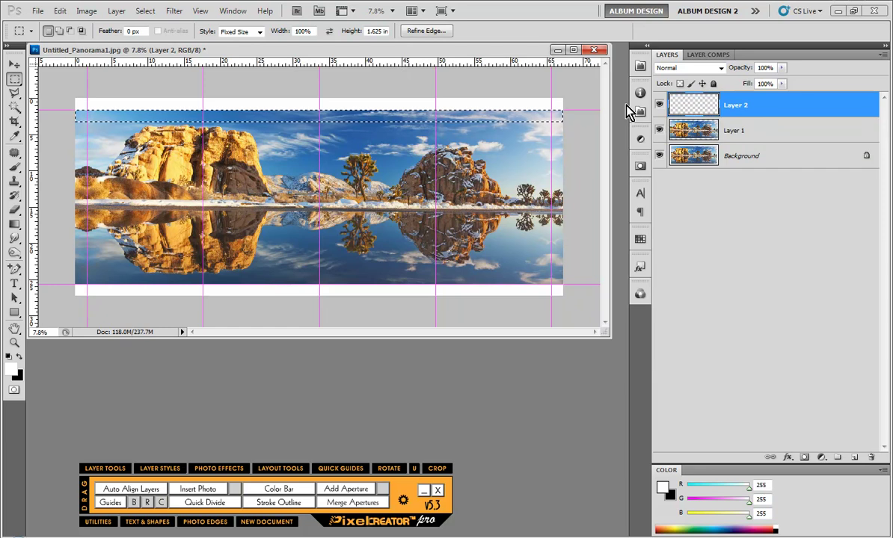
{"action": "key", "text": "ctrl+t"}
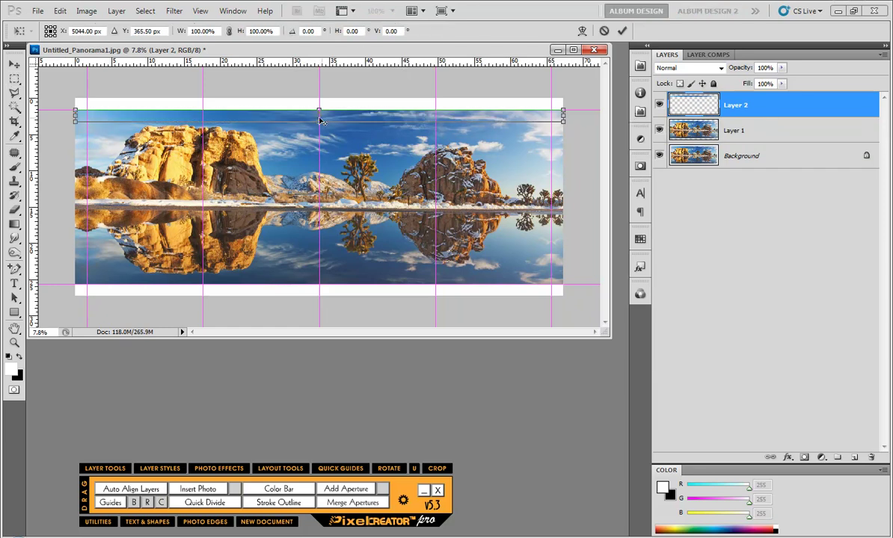
{"action": "left_click_drag", "start_coordinate": [324, 98], "coordinate": [323, 97]}
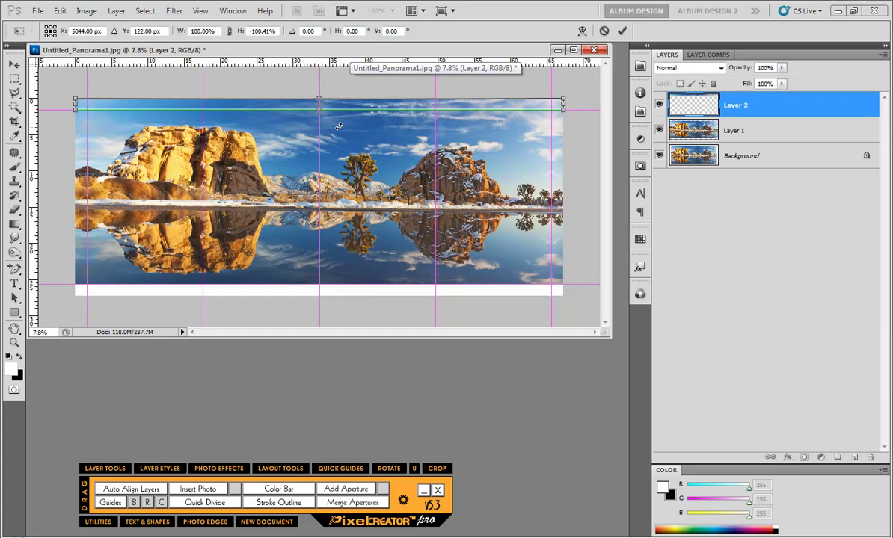
{"action": "key", "text": "Return"}
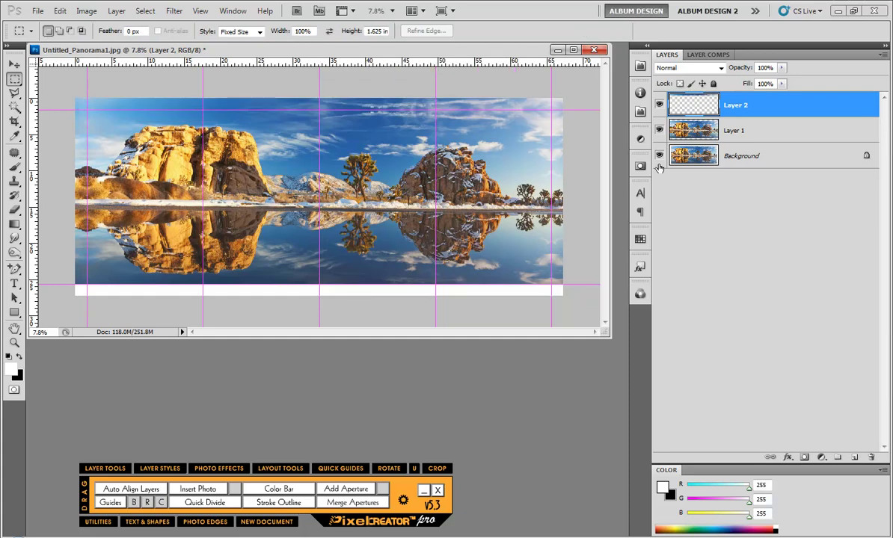
Copy a full-width, 1.625 in high strip of Layer 1 from the photo's bottom edge to a new layer and mirror it over the bottom border
{"action": "left_click", "coordinate": [736, 130]}
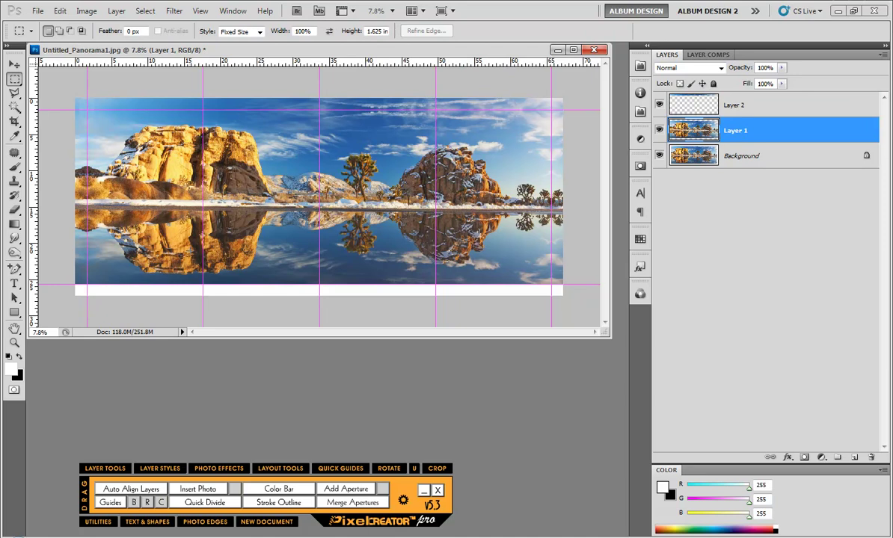
{"action": "left_click", "coordinate": [168, 244]}
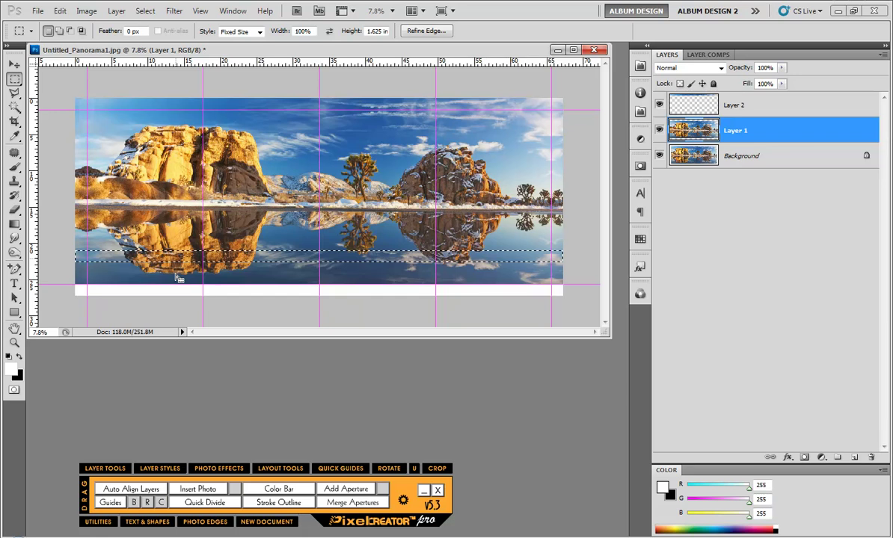
{"action": "left_click", "coordinate": [176, 281]}
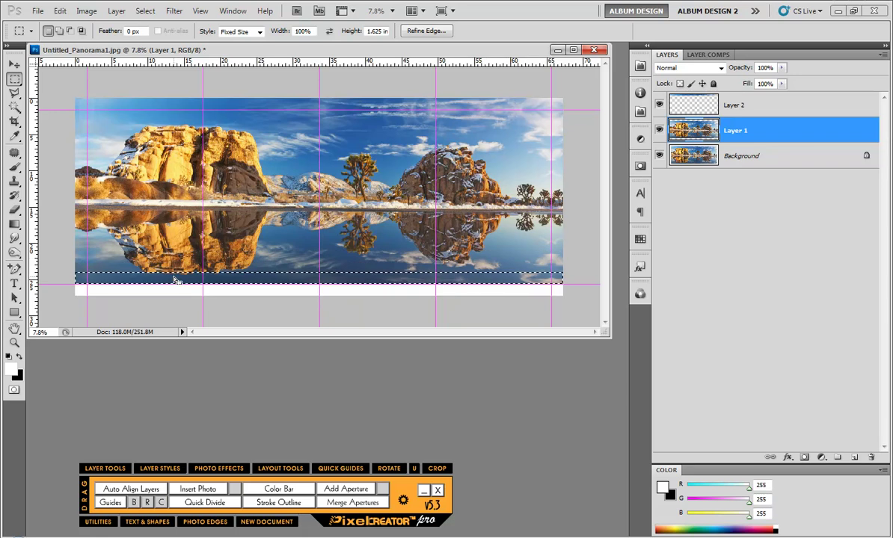
{"action": "key", "text": "ctrl+j"}
{"action": "key", "text": "ctrl+t"}
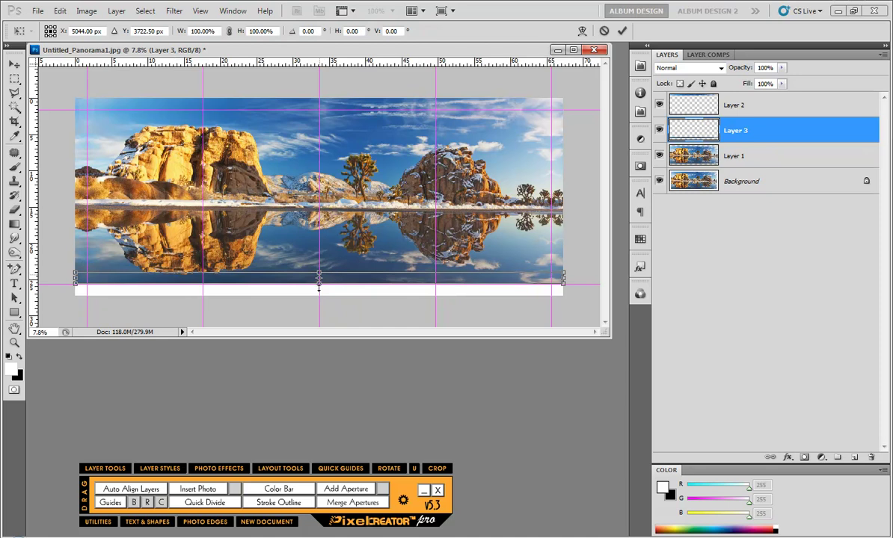
{"action": "left_click_drag", "start_coordinate": [319, 294], "coordinate": [319, 294]}
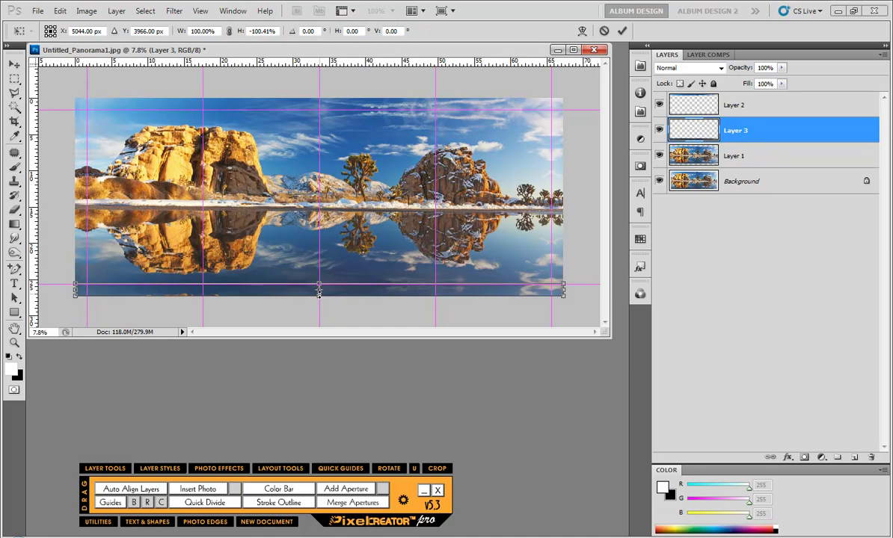
{"action": "key", "text": "Return"}
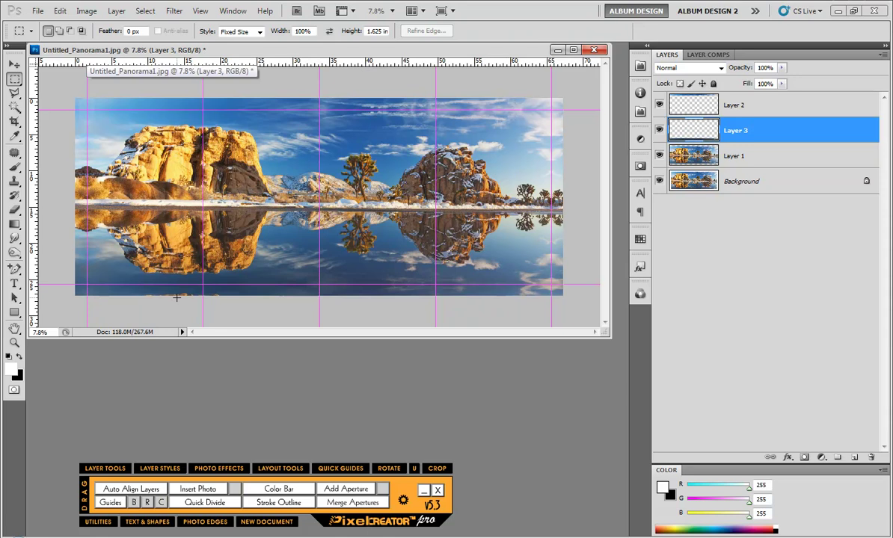
Merge the mirrored top and bottom strips down into Layer 1
{"action": "left_click", "coordinate": [740, 109]}
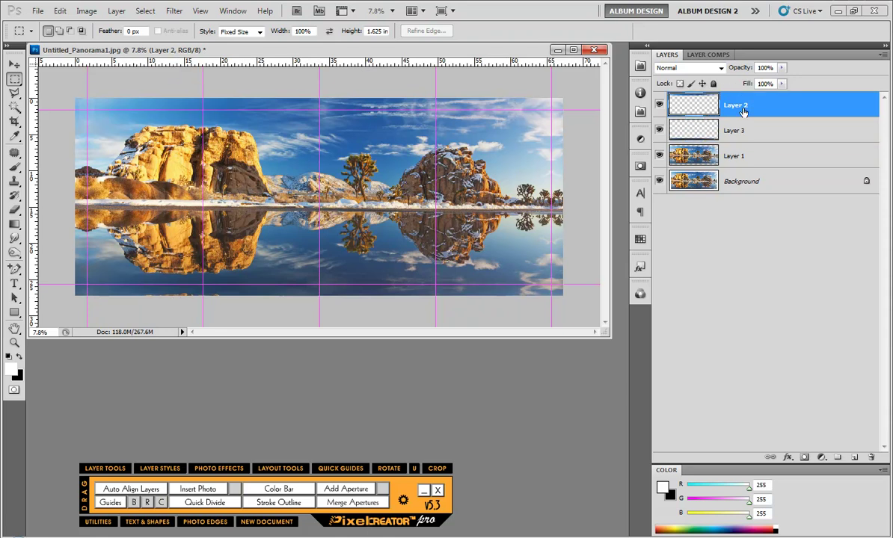
{"action": "key", "text": "ctrl+e"}
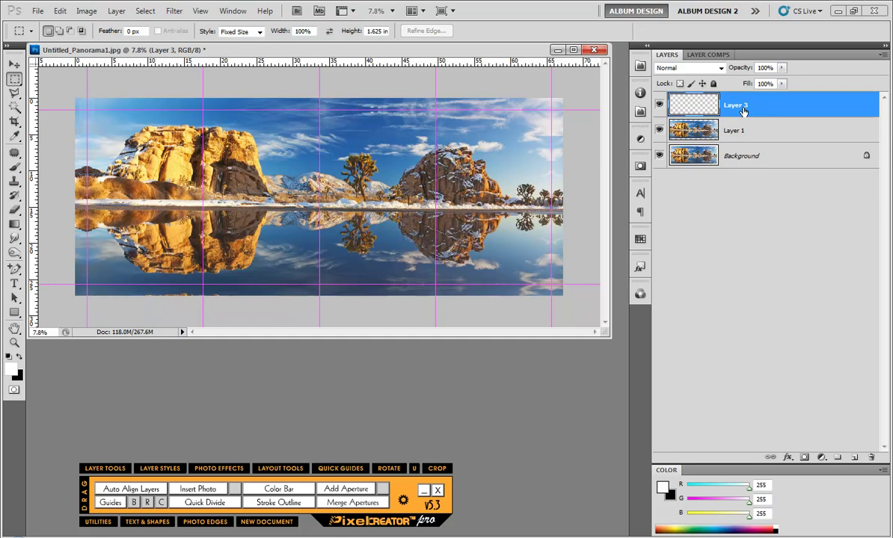
{"action": "key", "text": "ctrl+e"}
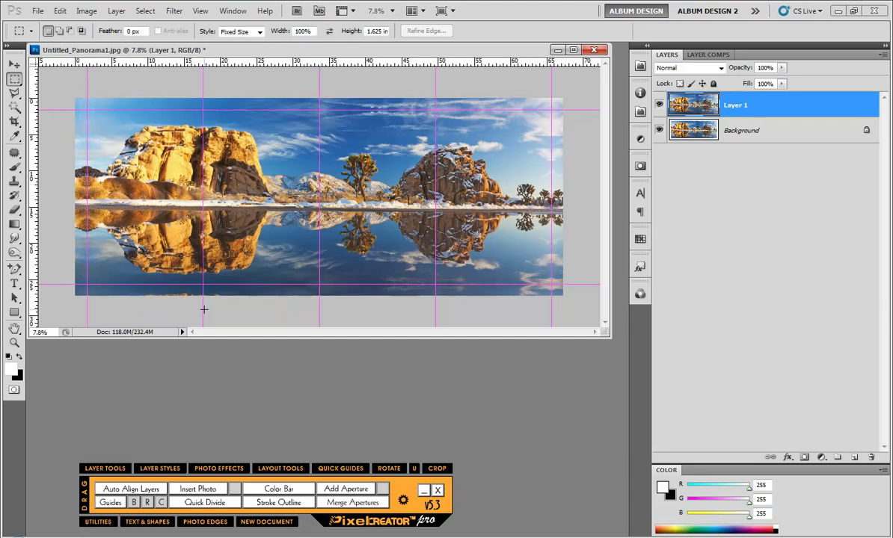
With the marquee style set to Normal, cut the leftmost panel including its wrap borders from Layer 1 to a new layer, and reselect Layer 1
{"action": "left_click", "coordinate": [180, 276]}
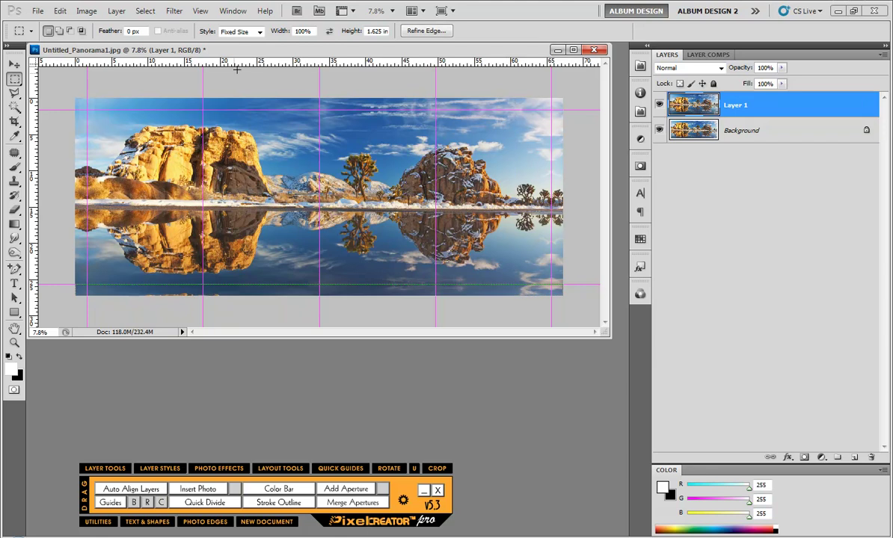
{"action": "left_click", "coordinate": [258, 32]}
{"action": "left_click", "coordinate": [228, 40]}
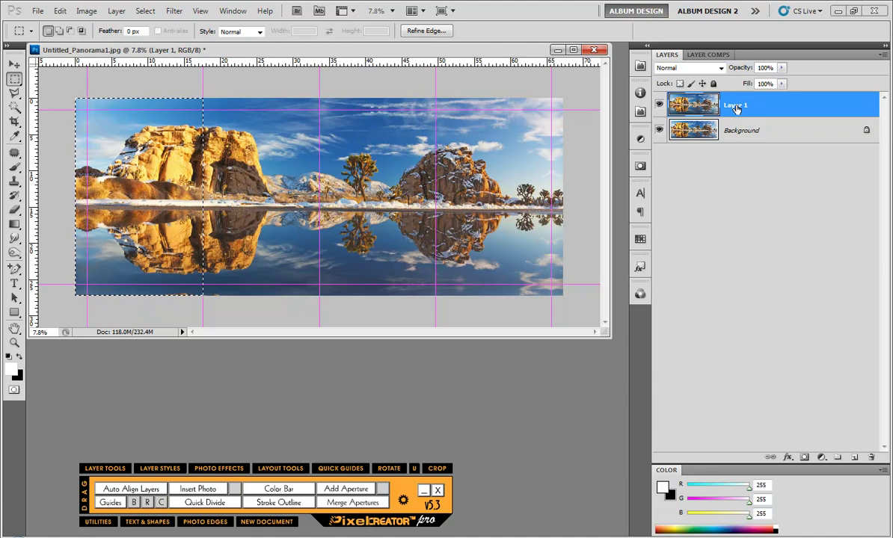
{"action": "key", "text": "ctrl+j"}
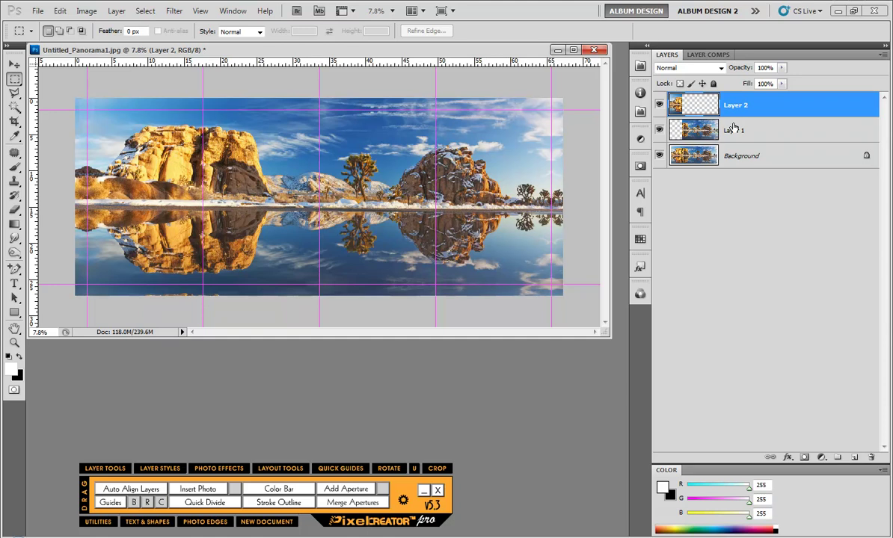
{"action": "left_click", "coordinate": [684, 123]}
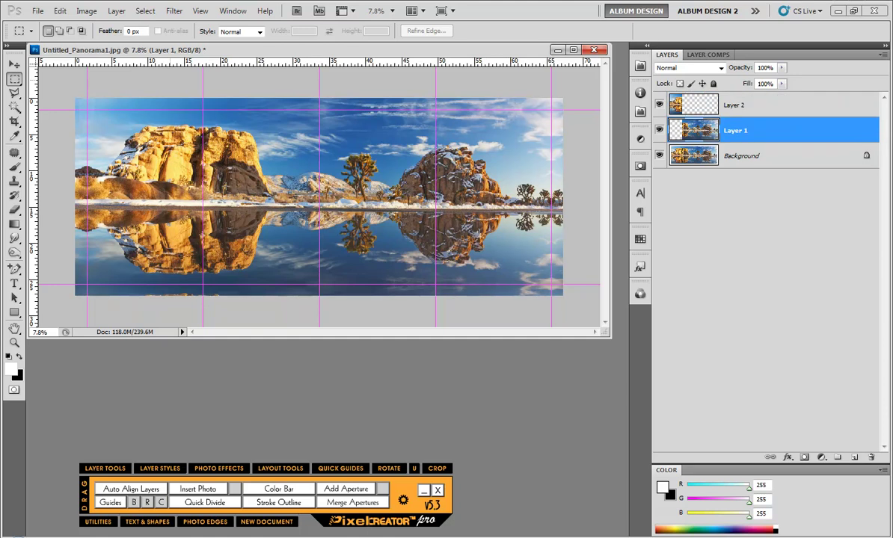
Cut the second and third panels, including their top and bottom wrap borders, from Layer 1 onto separate new layers
{"action": "left_click_drag", "start_coordinate": [316, 304], "coordinate": [320, 301]}
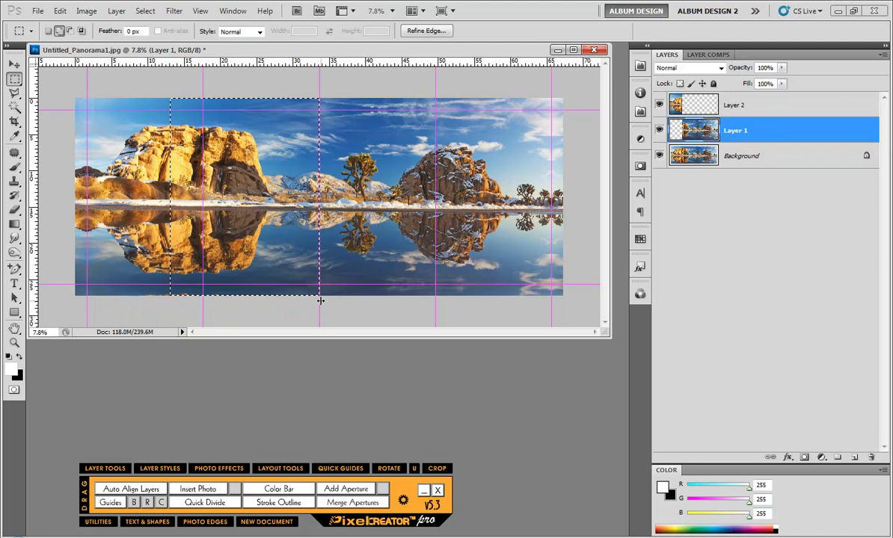
{"action": "key", "text": "ctrl+shift+j"}
{"action": "left_click", "coordinate": [739, 158]}
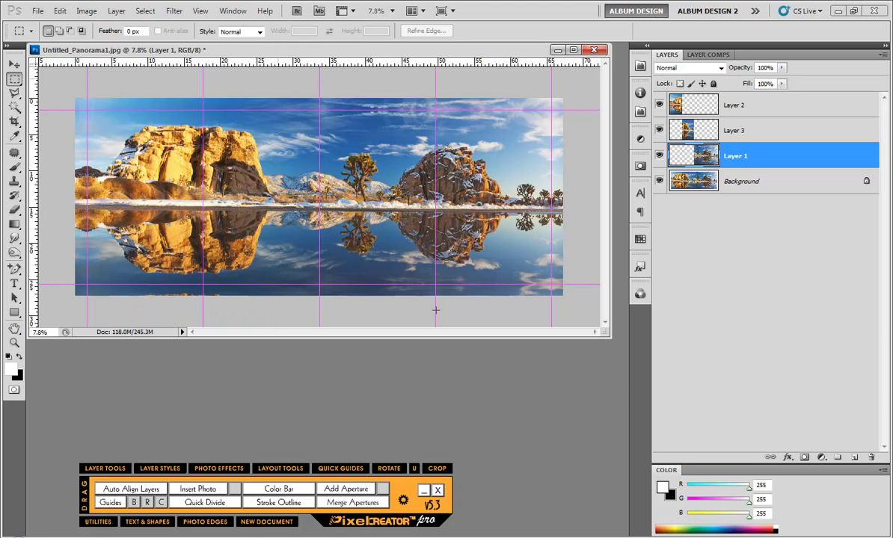
{"action": "left_click_drag", "start_coordinate": [435, 309], "coordinate": [435, 309]}
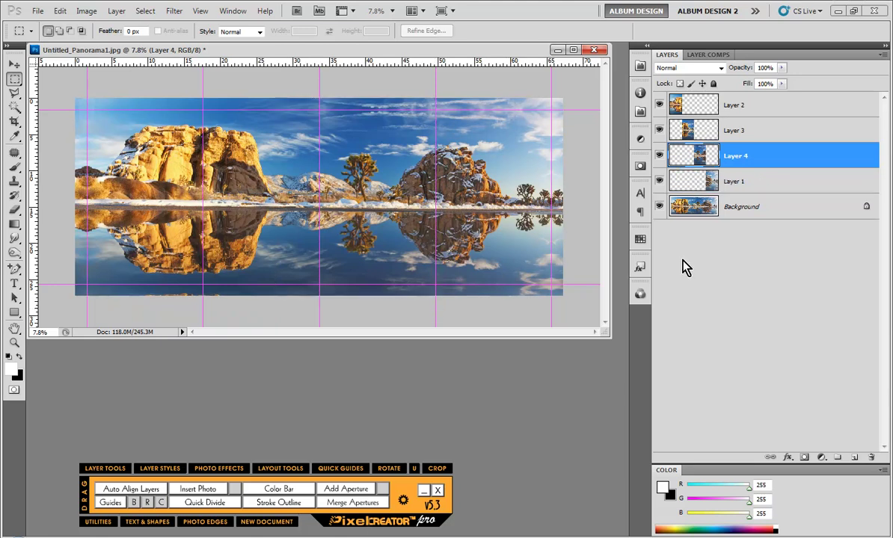
Rename Layer 1 as Canvas 4 and Layer 4 as Canvas 3
{"action": "double_click", "coordinate": [737, 180]}
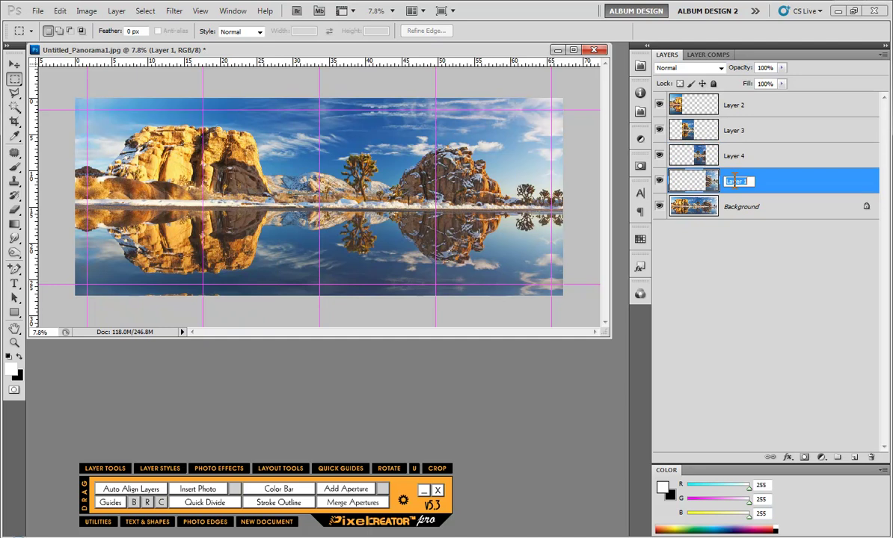
{"action": "type", "text": "canvas 4"}
{"action": "key", "text": "ctrl+a"}
{"action": "double_click", "coordinate": [734, 155]}
{"action": "key", "text": "ctrl+v"}
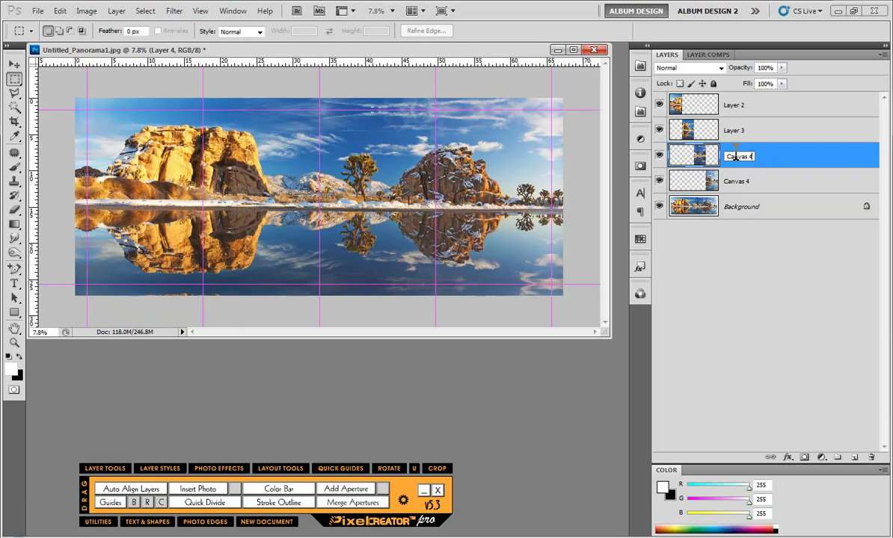
{"action": "key", "text": "BackSpace"}
{"action": "type", "text": "3"}
{"action": "key", "text": "Return"}
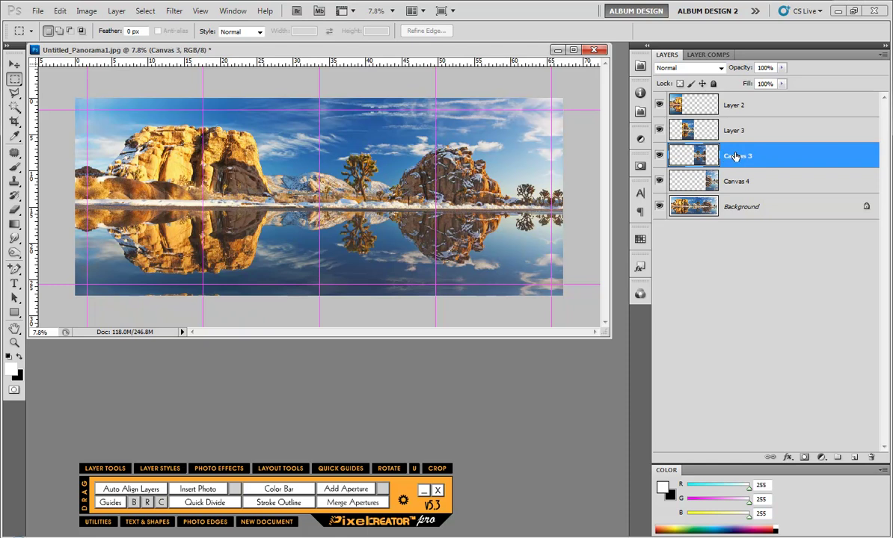
Rename Layer 3 as Canvas 2 and Layer 2 as Canvas 1
{"action": "double_click", "coordinate": [731, 129]}
{"action": "key", "text": "ctrl+v"}
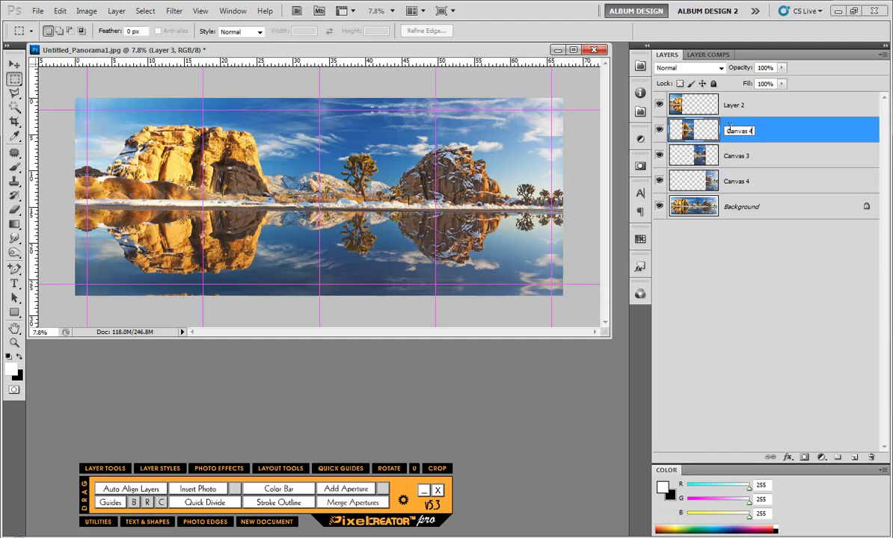
{"action": "key", "text": "Return"}
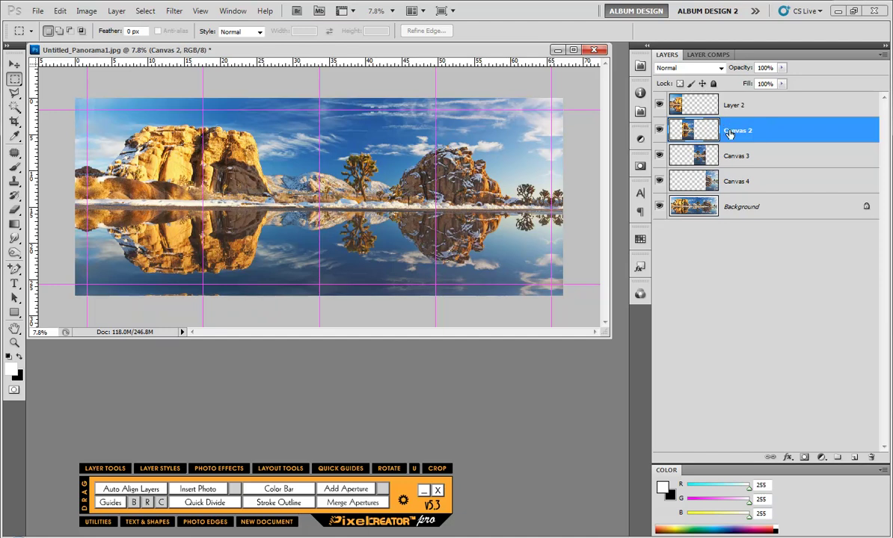
{"action": "double_click", "coordinate": [734, 104]}
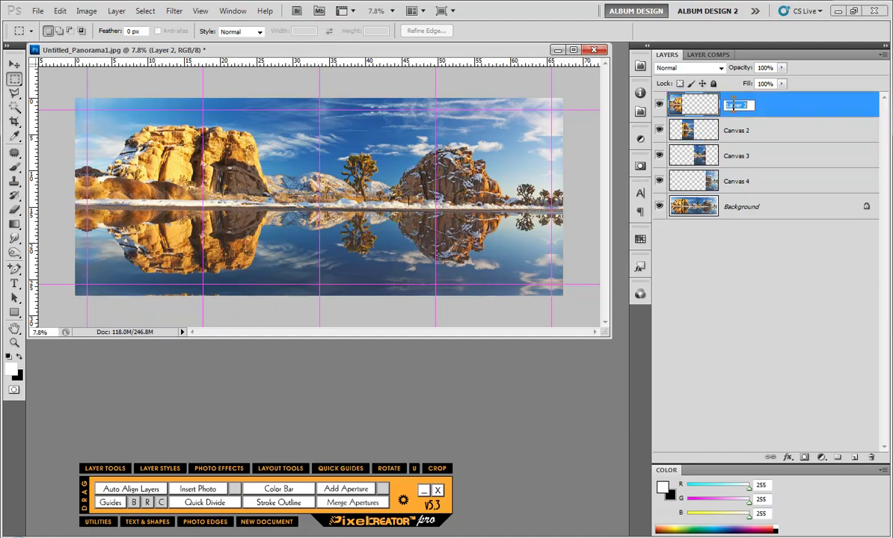
{"action": "key", "text": "ctrl+v"}
{"action": "type", "text": "1"}
{"action": "key", "text": "Return"}
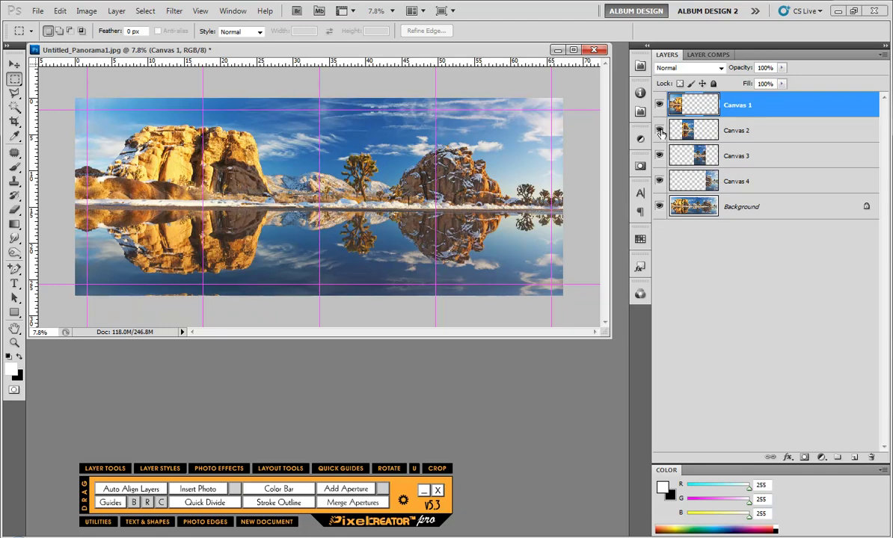
Hide the Canvas 2, 3 and 4 layers, fill the Background with white, and show the hidden layers again
{"action": "left_click_drag", "start_coordinate": [660, 132], "coordinate": [660, 181]}
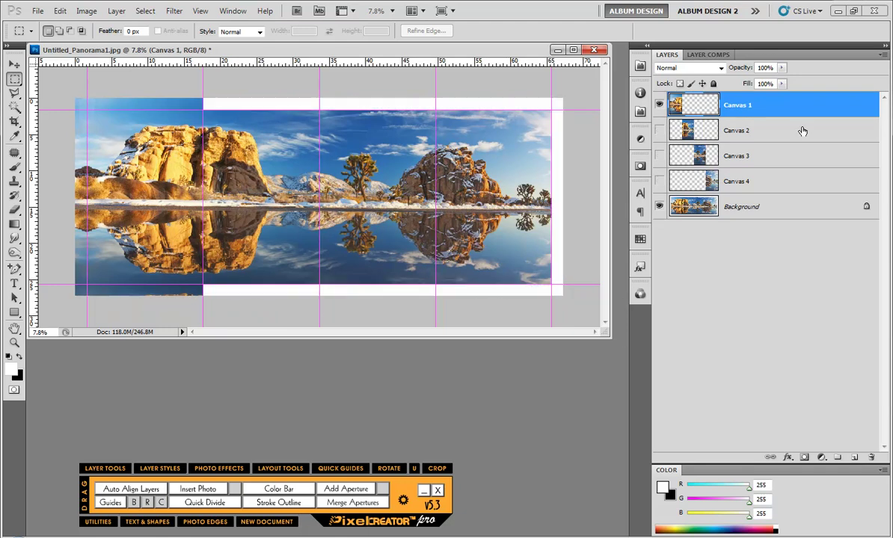
{"action": "left_click", "coordinate": [766, 204]}
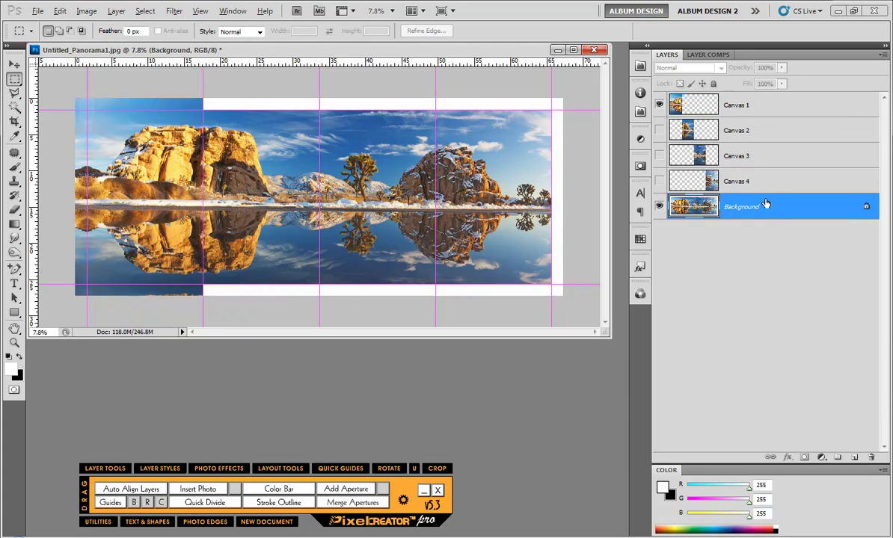
{"action": "key", "text": "alt+BackSpace"}
{"action": "left_click", "coordinate": [731, 108]}
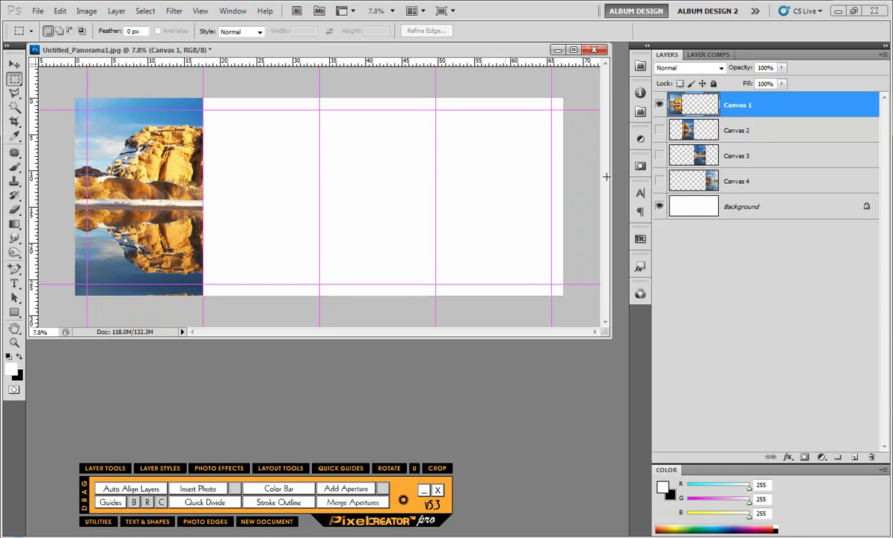
{"action": "left_click_drag", "start_coordinate": [685, 128], "coordinate": [659, 181]}
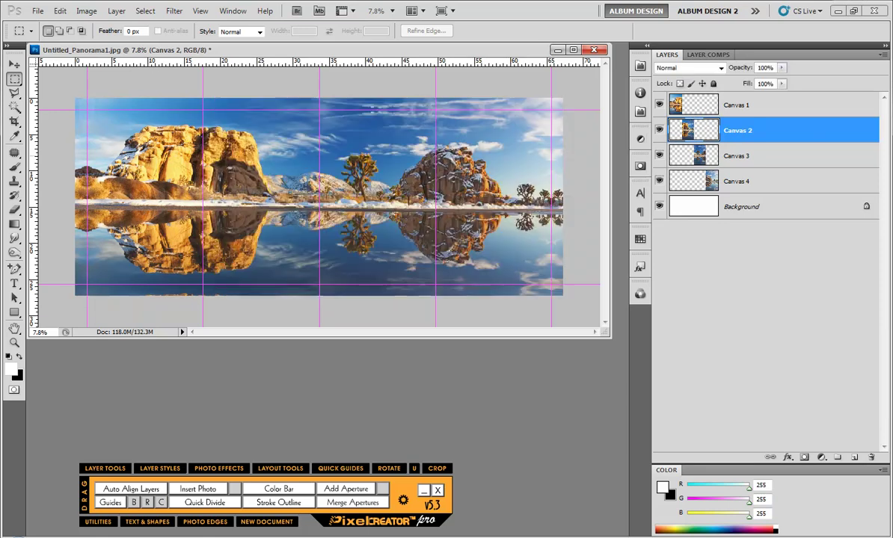
Duplicate the panorama document as Canvas 1, keeping its layers
{"action": "left_click_drag", "start_coordinate": [137, 50], "coordinate": [140, 59]}
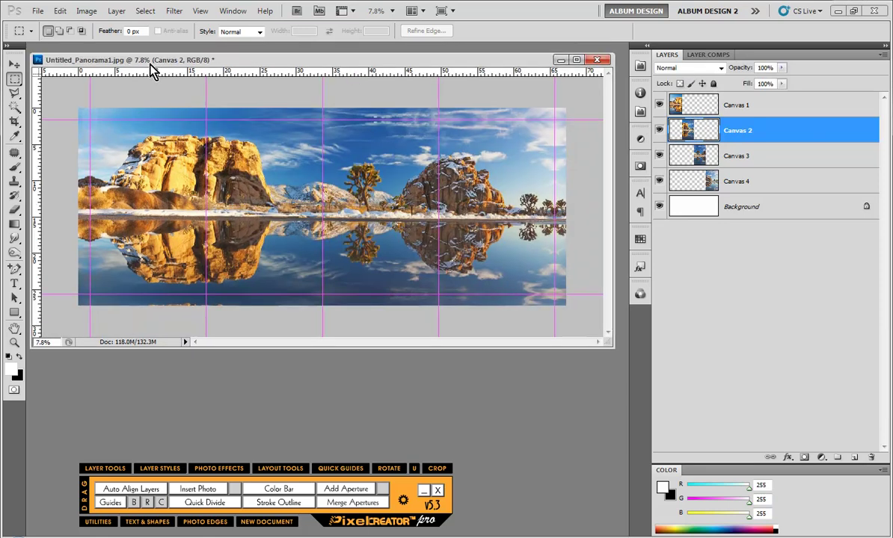
{"action": "left_click", "coordinate": [86, 10]}
{"action": "left_click", "coordinate": [131, 173]}
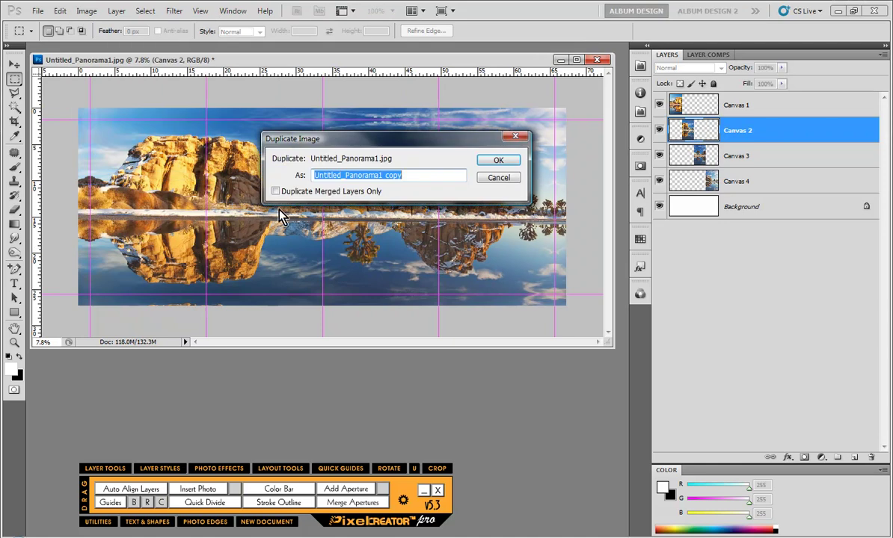
{"action": "type", "text": "Canvas"}
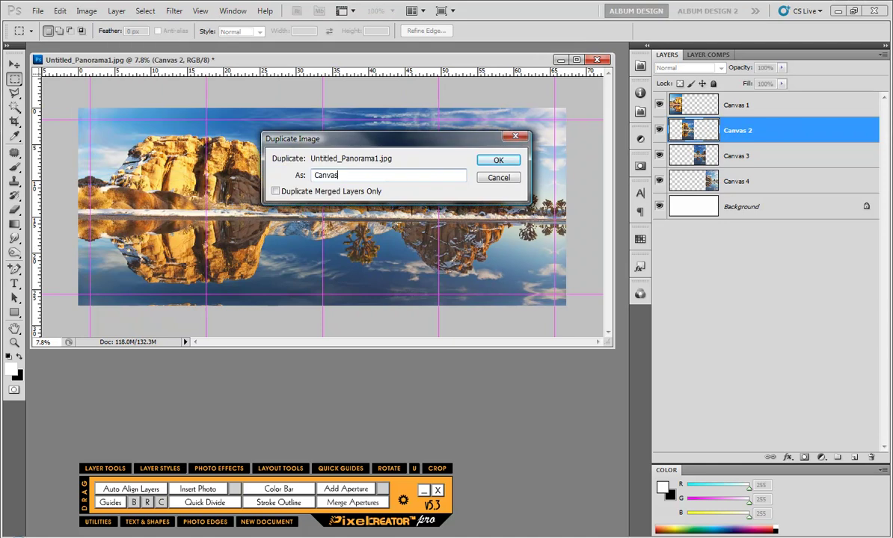
{"action": "type", "text": " 1"}
{"action": "left_click", "coordinate": [496, 161]}
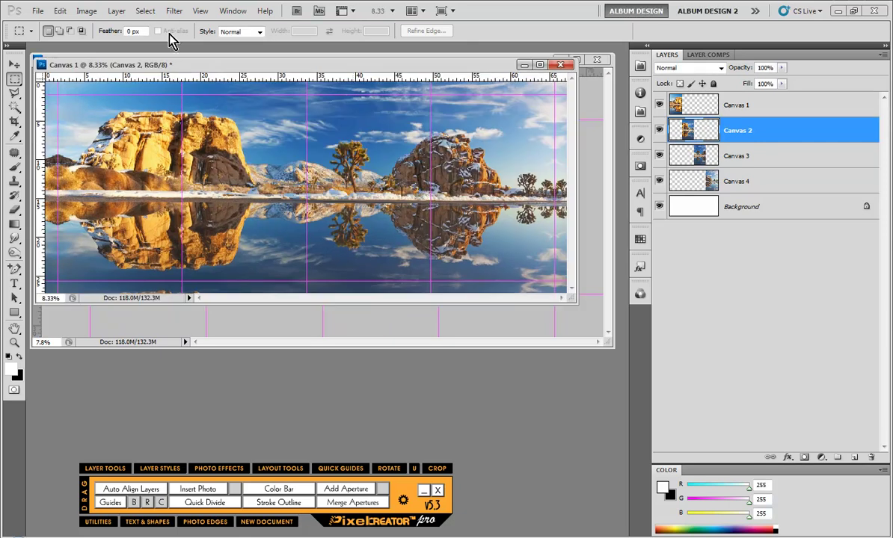
Make two more layered duplicates of the document, named Canvas 2 and Canvas 3
{"action": "left_click", "coordinate": [86, 10]}
{"action": "left_click", "coordinate": [112, 176]}
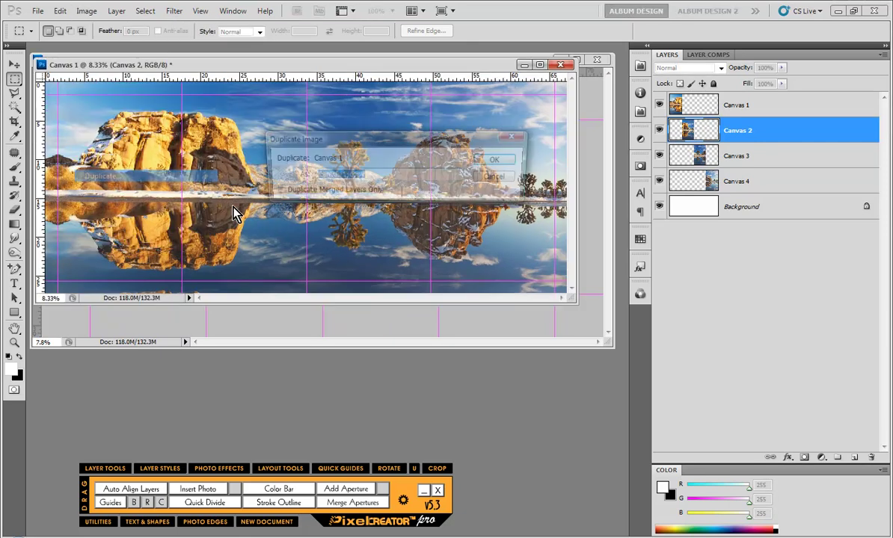
{"action": "type", "text": "Canvas 2"}
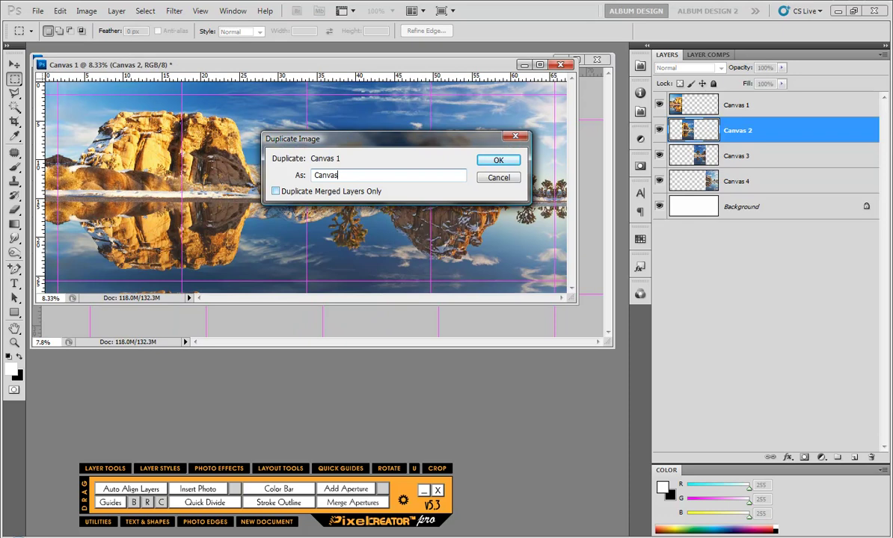
{"action": "left_click", "coordinate": [486, 160]}
{"action": "left_click", "coordinate": [86, 11]}
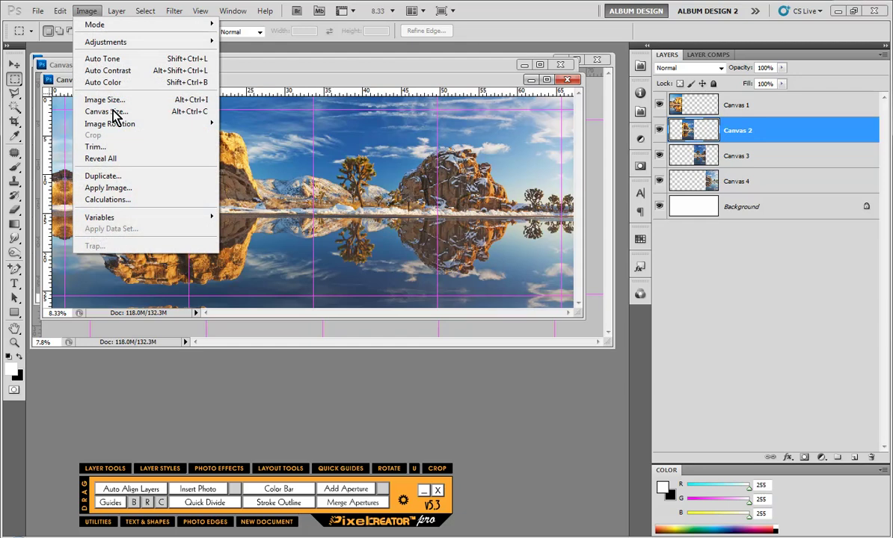
{"action": "left_click", "coordinate": [130, 177]}
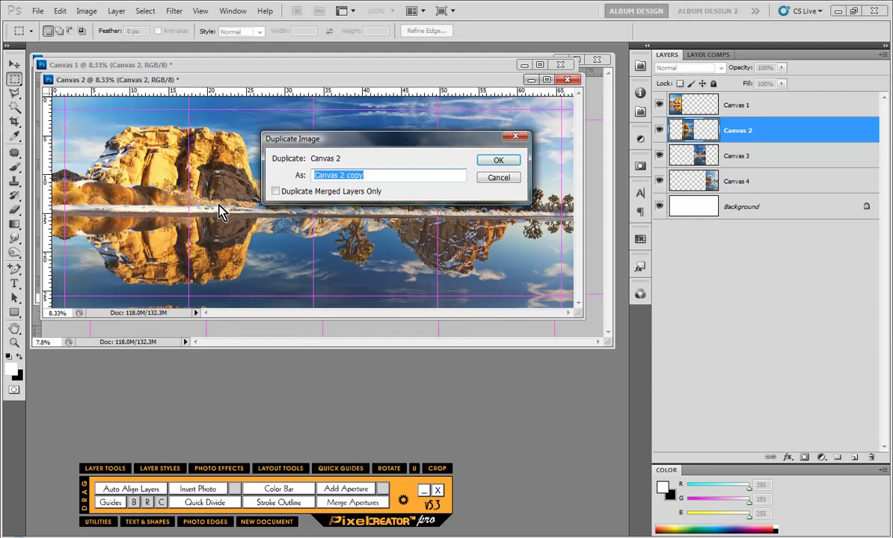
{"action": "type", "text": "Canvas"}
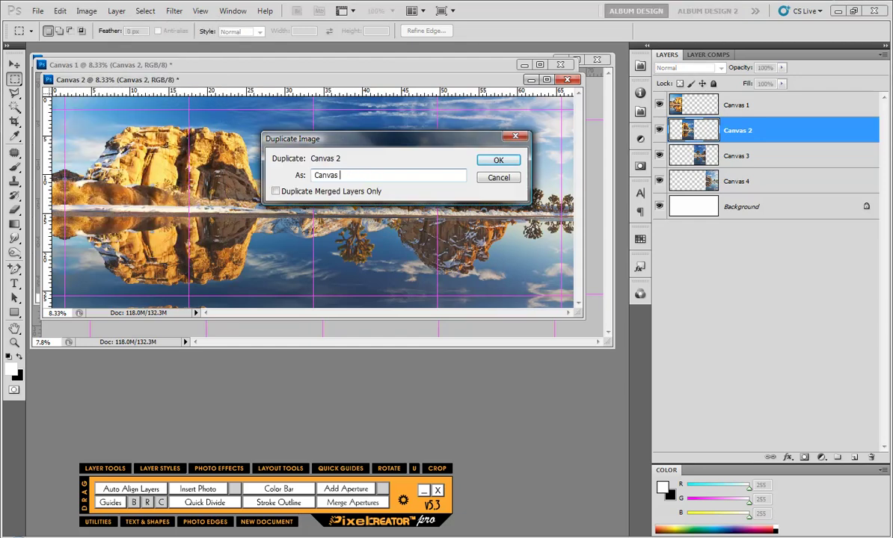
{"action": "key", "text": "Return"}
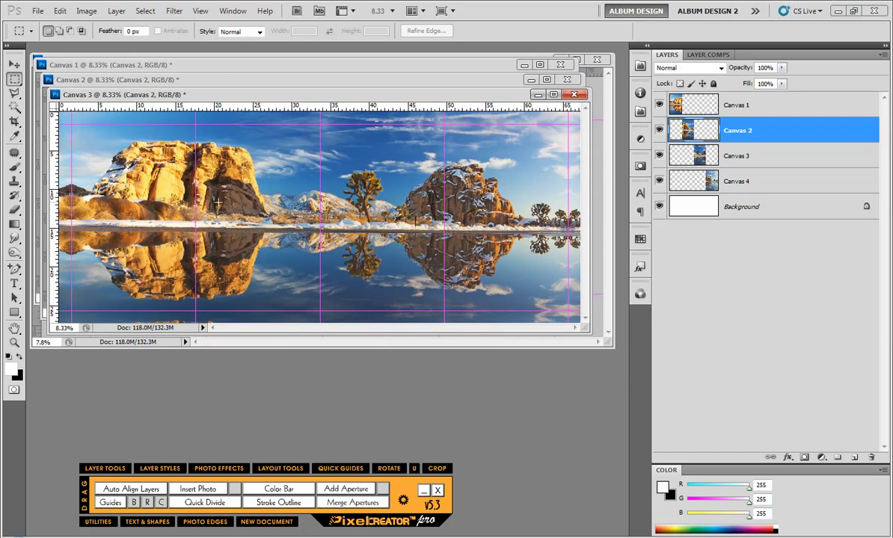
In the Canvas 1 document, delete the Canvas 3 and Canvas 4 layers and select the Canvas 2 layer
{"action": "left_click", "coordinate": [163, 68]}
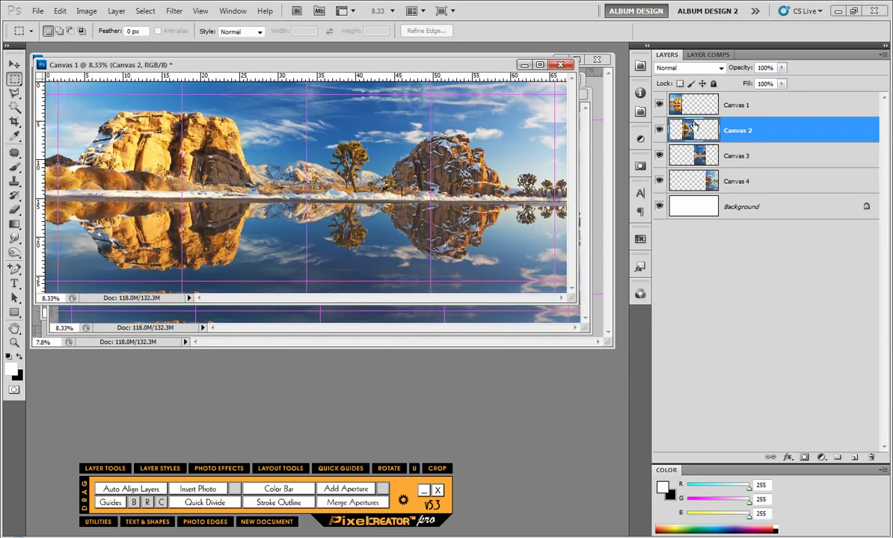
{"action": "left_click", "coordinate": [708, 154]}
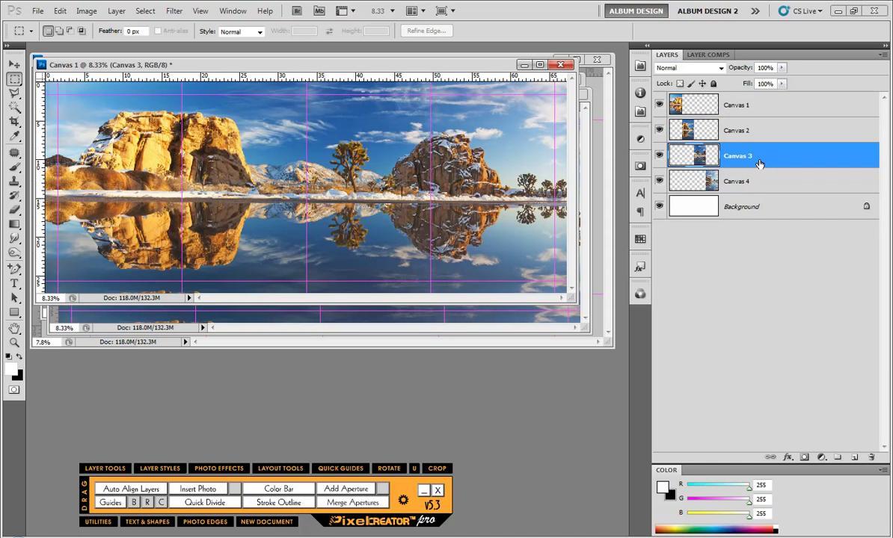
{"action": "left_click", "coordinate": [877, 180], "text": "shift"}
{"action": "left_click_drag", "start_coordinate": [876, 179], "coordinate": [874, 456]}
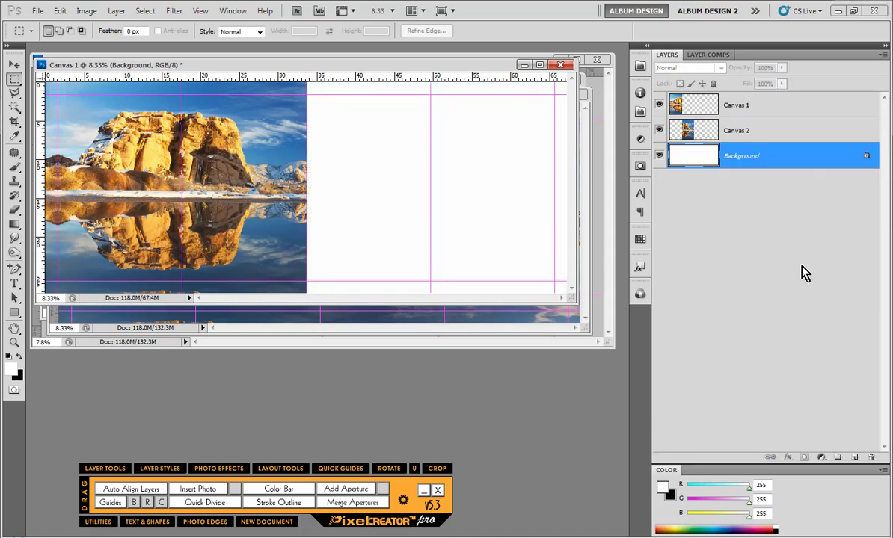
{"action": "left_click", "coordinate": [685, 131]}
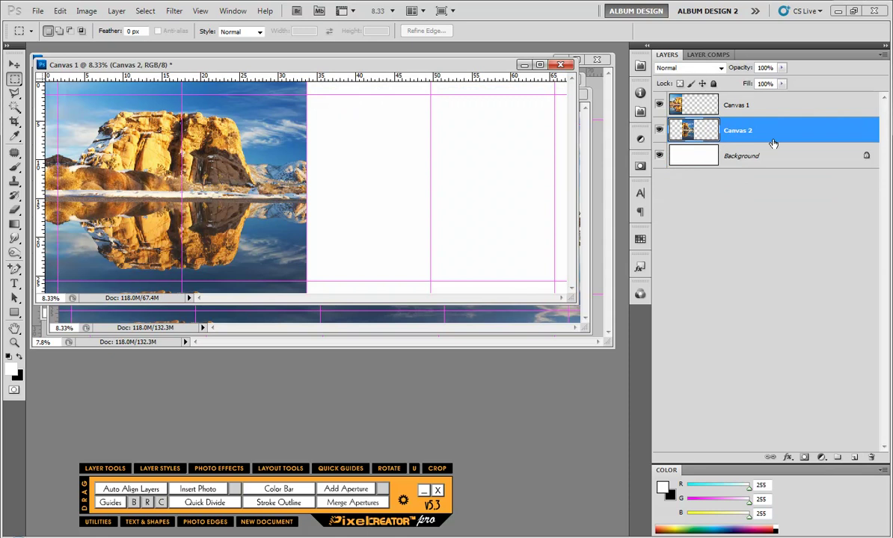
Switch to the Gallery Wrapped Wall Panels page in Internet Explorer to consult it
{"action": "mouse_move", "coordinate": [508, 537]}
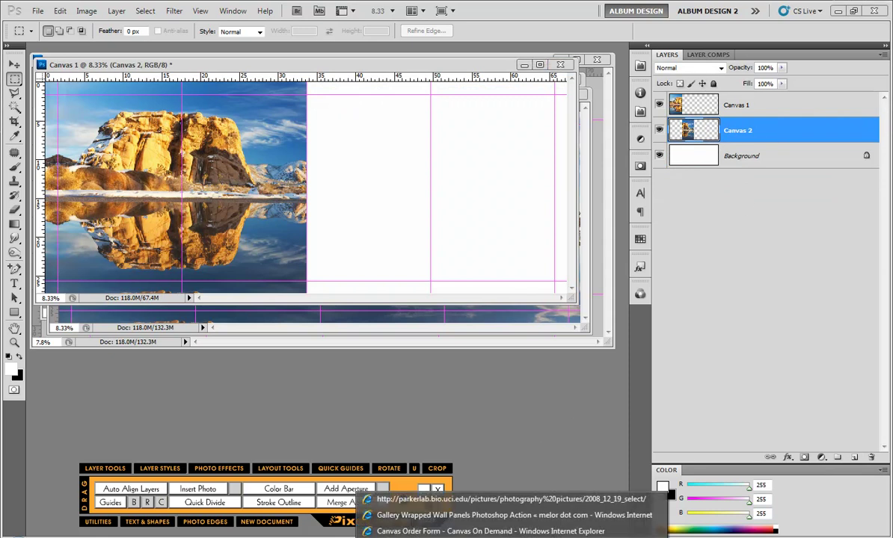
{"action": "left_click", "coordinate": [434, 515]}
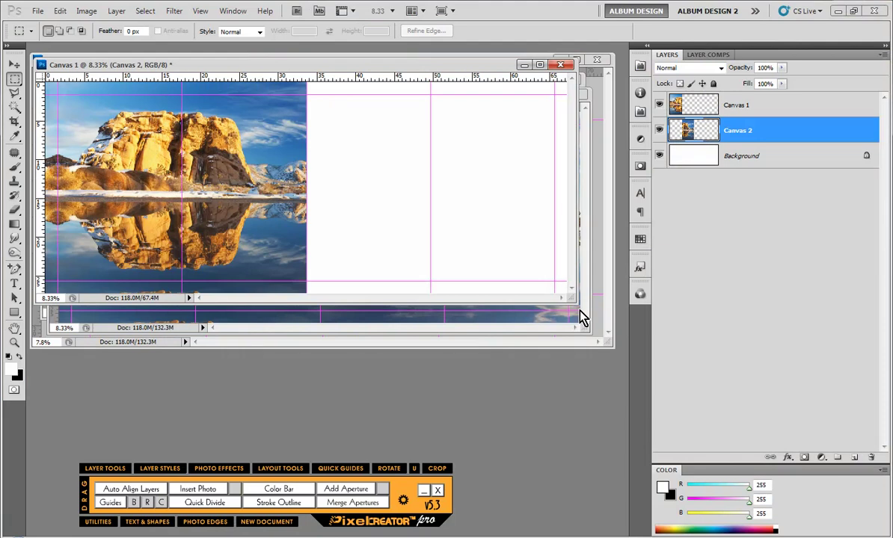
Select a fixed-size strip 1.625 in wide and 100% high just outside the first panel's right guide in Canvas 1
{"action": "left_click_drag", "start_coordinate": [572, 304], "coordinate": [601, 380]}
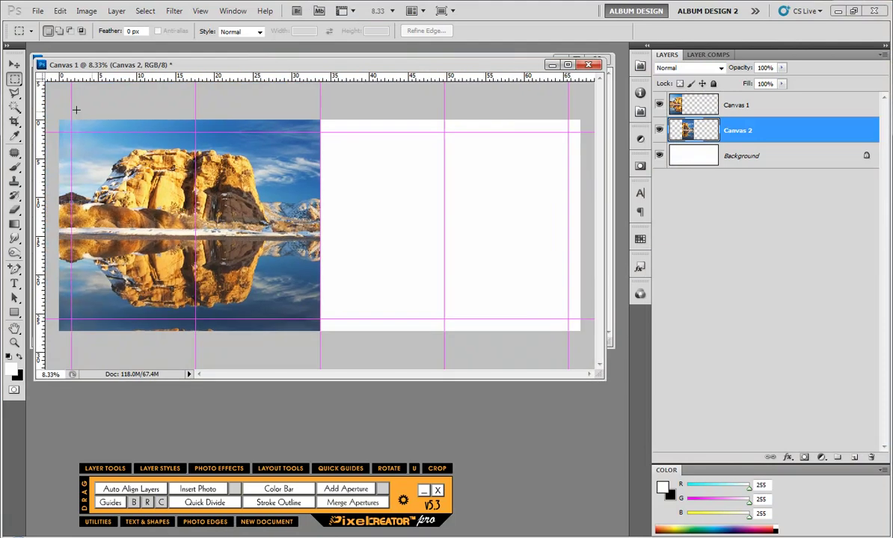
{"action": "left_click", "coordinate": [248, 33]}
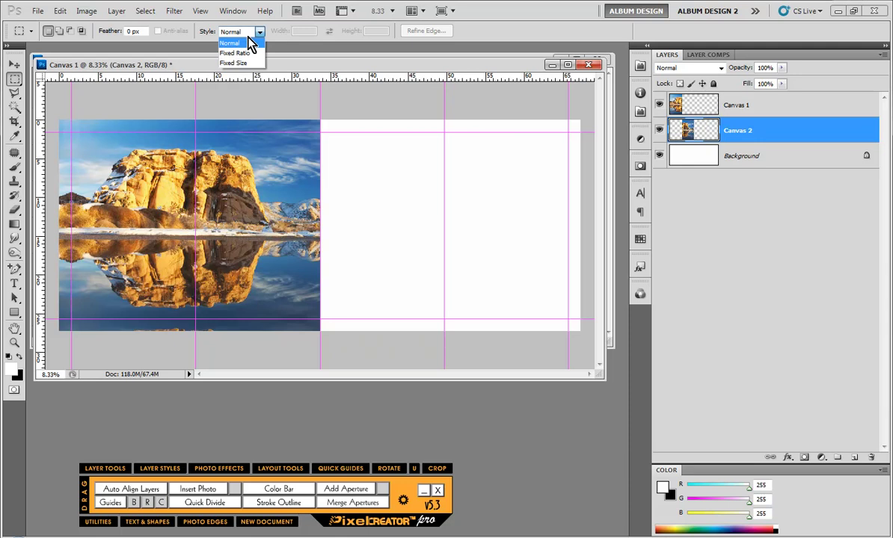
{"action": "left_click", "coordinate": [238, 63]}
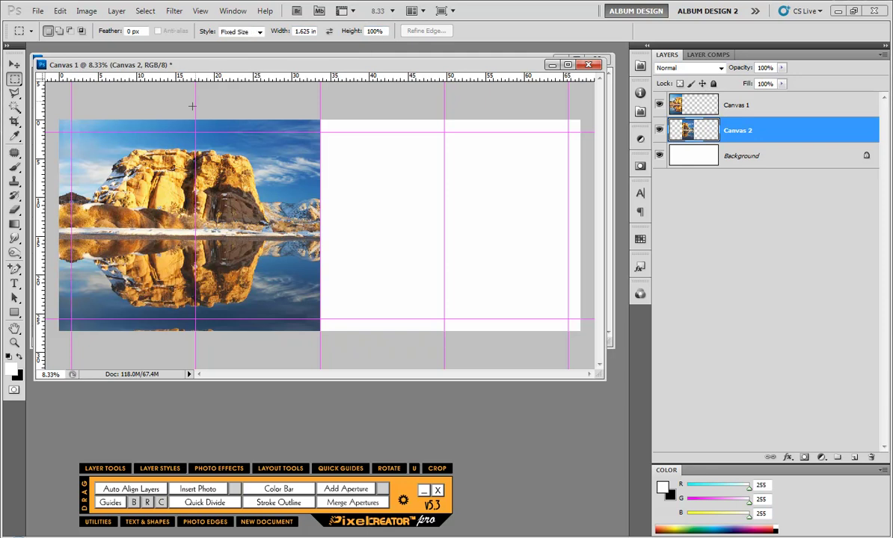
{"action": "left_click", "coordinate": [193, 106]}
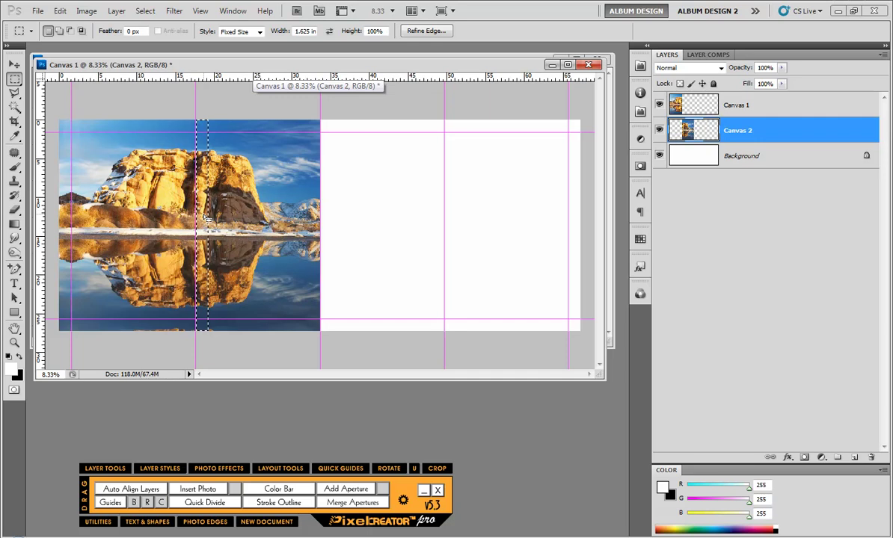
Toggle the Canvas 2 layer's visibility to check the image under the strip, and place a guide on the strip's outer edge
{"action": "left_click", "coordinate": [659, 130]}
{"action": "left_click", "coordinate": [659, 130]}
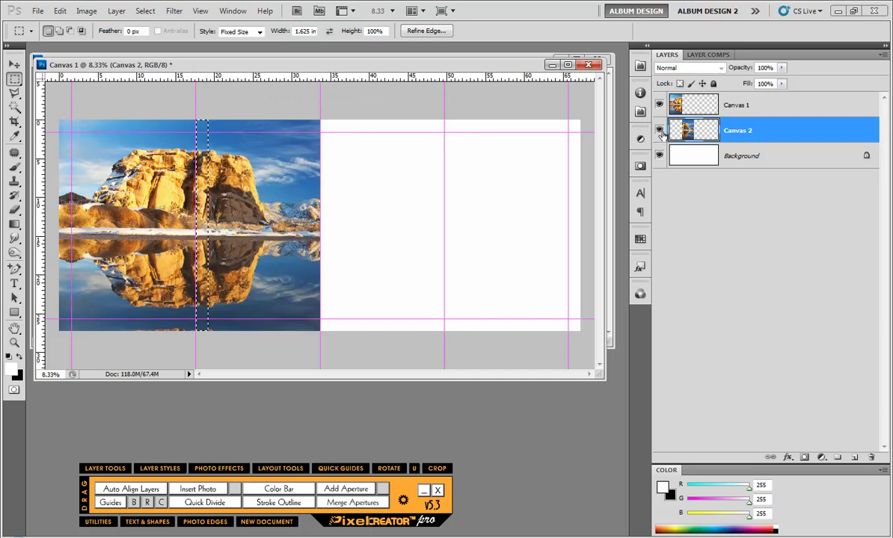
{"action": "left_click", "coordinate": [659, 131]}
{"action": "left_click", "coordinate": [659, 130]}
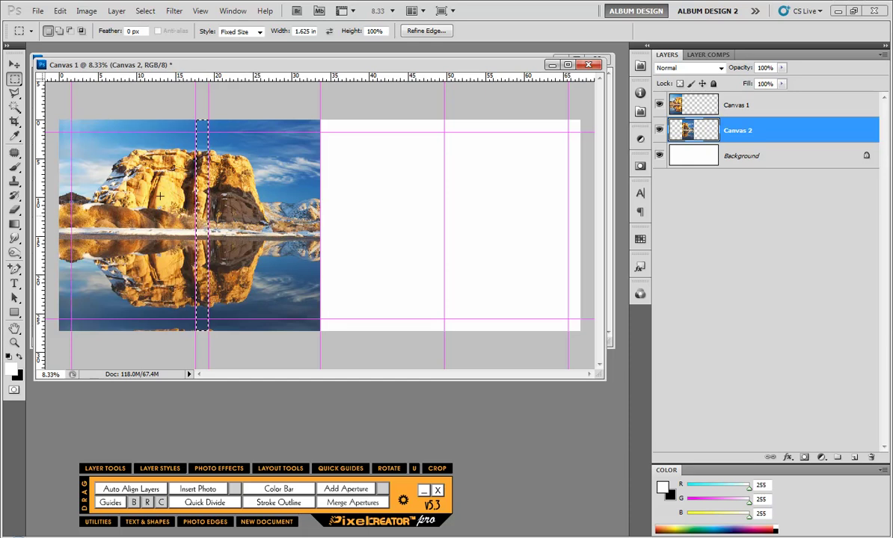
Clear the Crop tool's preset size and crop Canvas 1 at full height from its left edge to the new wrap guide
{"action": "left_click", "coordinate": [15, 121]}
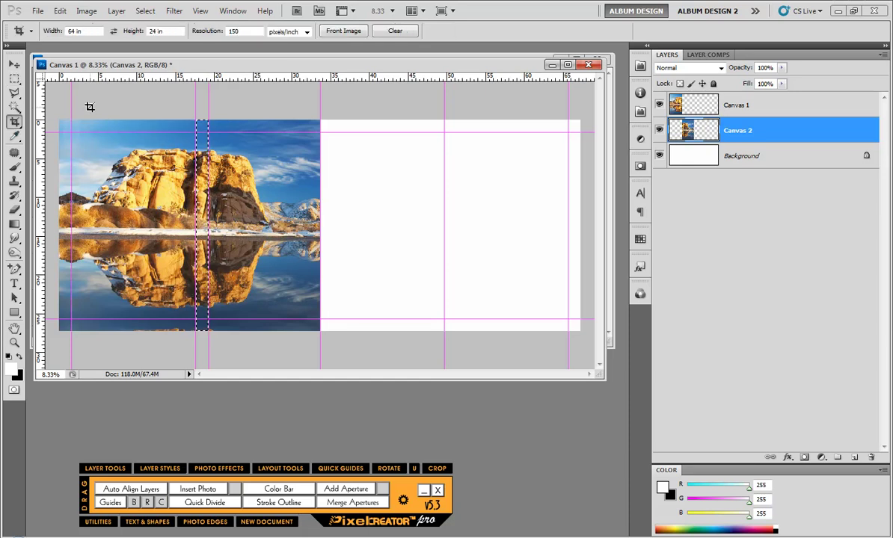
{"action": "left_click", "coordinate": [58, 105]}
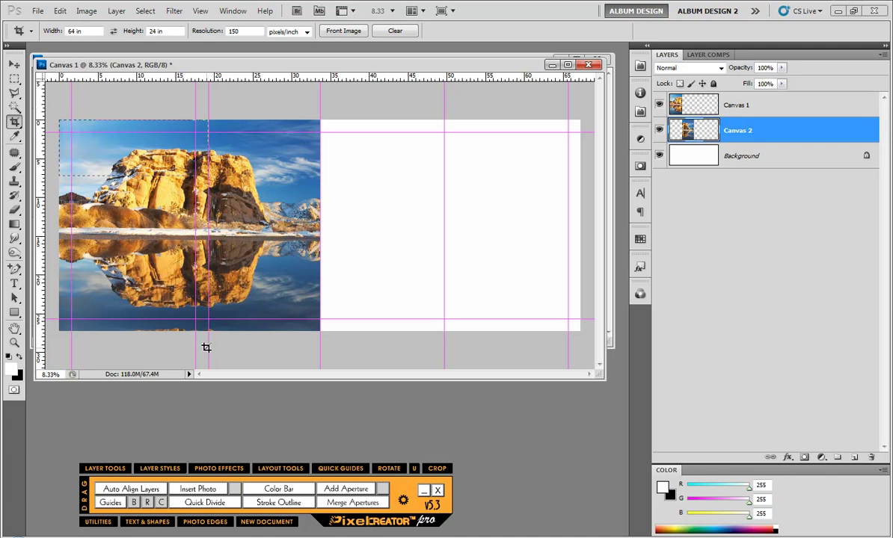
{"action": "left_click_drag", "start_coordinate": [59, 119], "coordinate": [208, 176]}
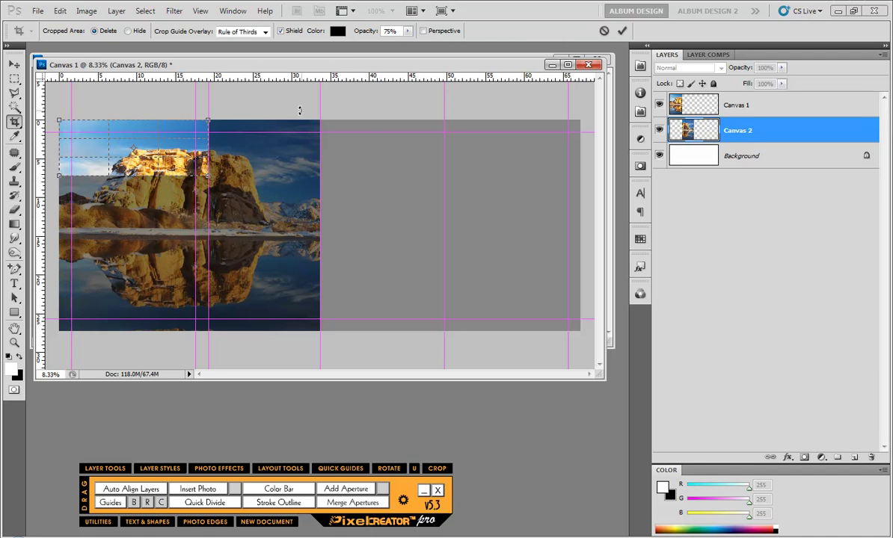
{"action": "key", "text": "Escape"}
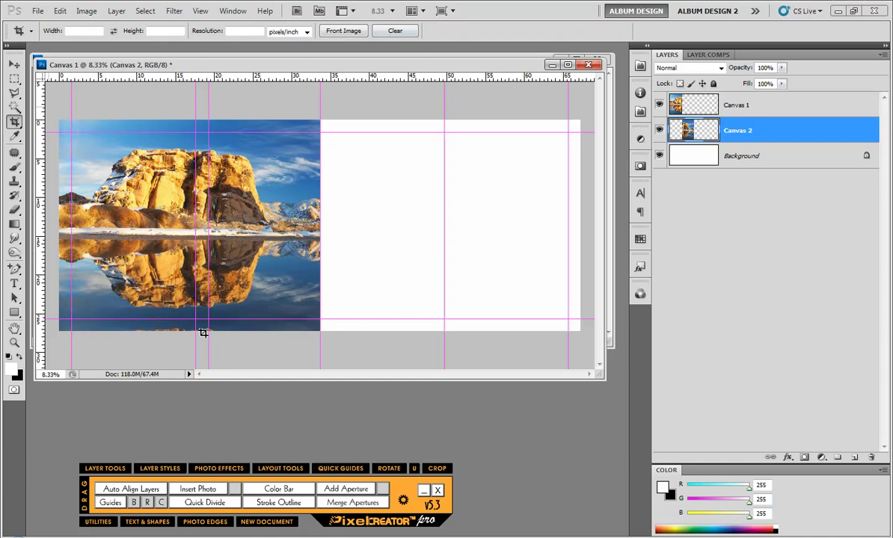
{"action": "left_click_drag", "start_coordinate": [203, 331], "coordinate": [58, 120]}
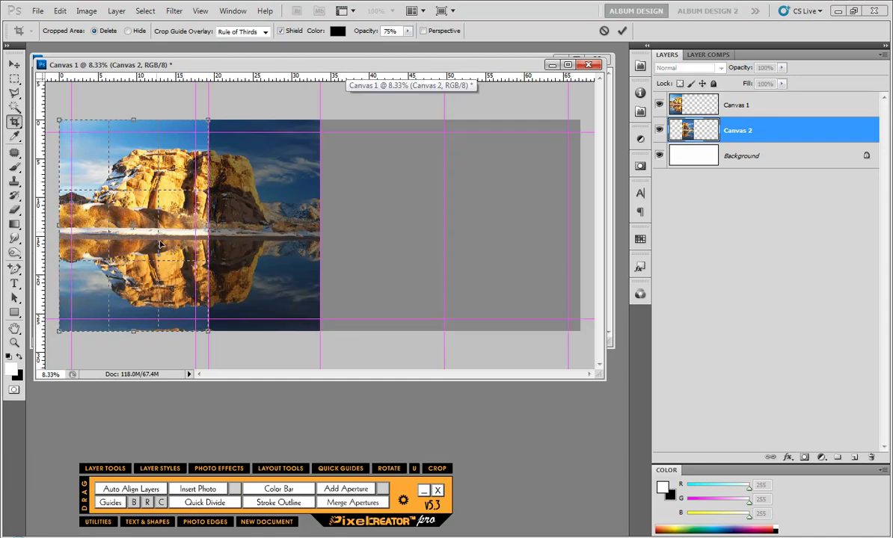
{"action": "key", "text": "Return"}
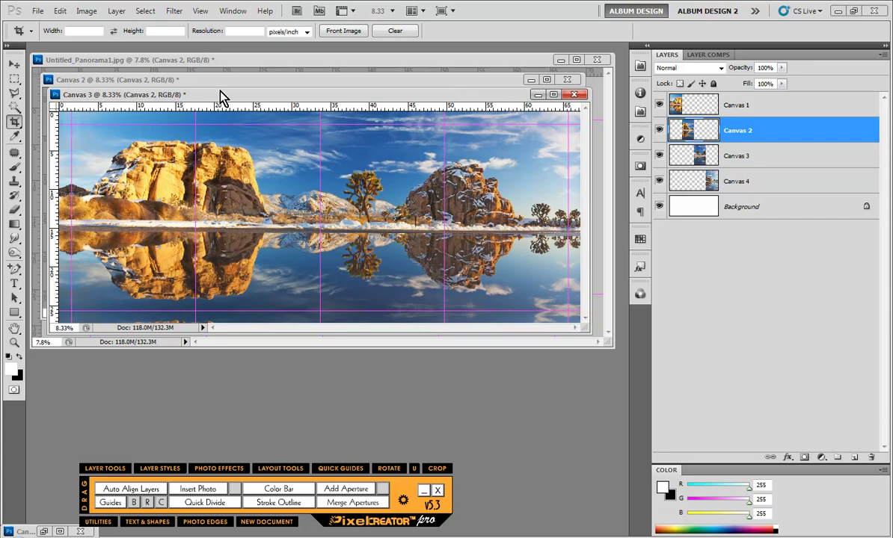
Bring up the Canvas 2 document, enlarge its window and delete its Canvas 4 layer
{"action": "left_click", "coordinate": [153, 82]}
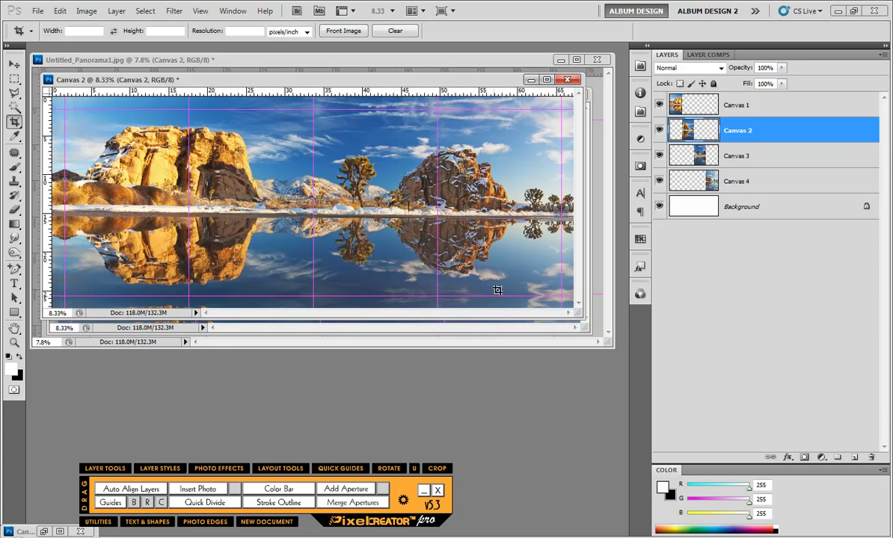
{"action": "left_click_drag", "start_coordinate": [576, 312], "coordinate": [616, 379]}
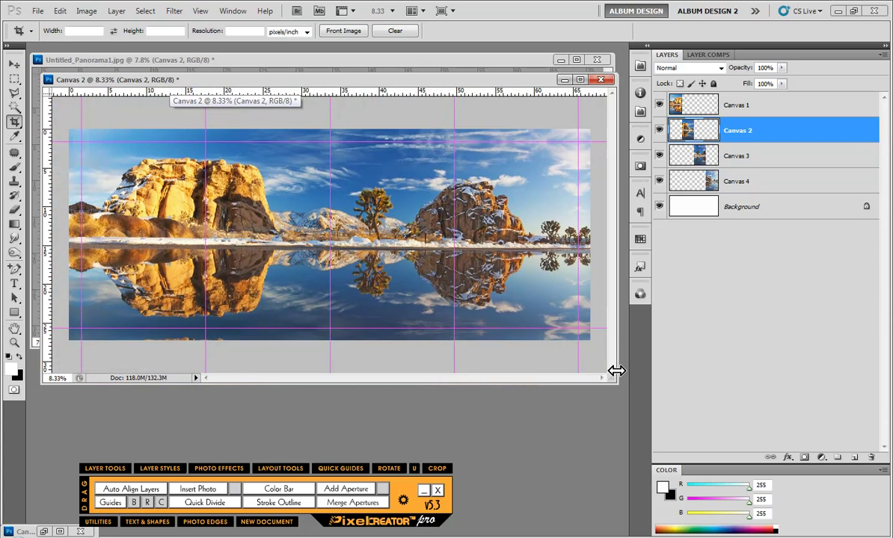
{"action": "left_click", "coordinate": [740, 185]}
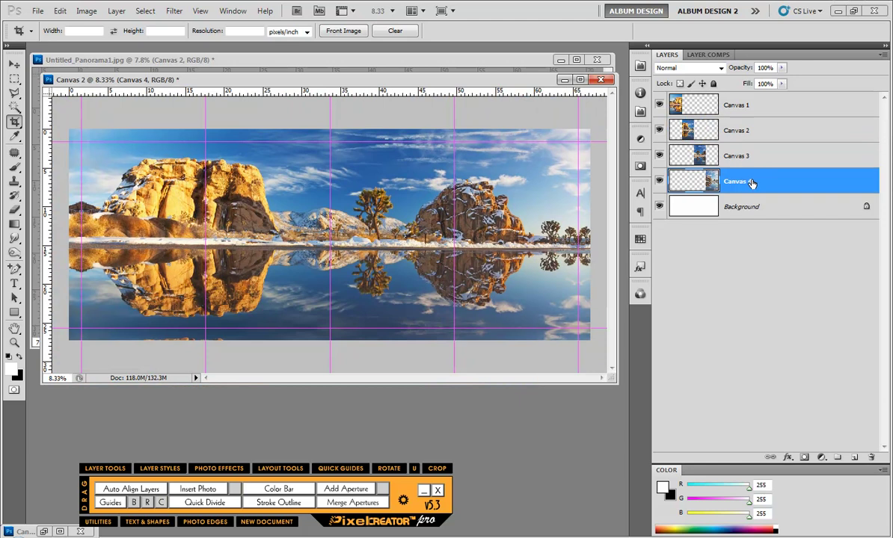
{"action": "left_click_drag", "start_coordinate": [752, 183], "coordinate": [871, 457]}
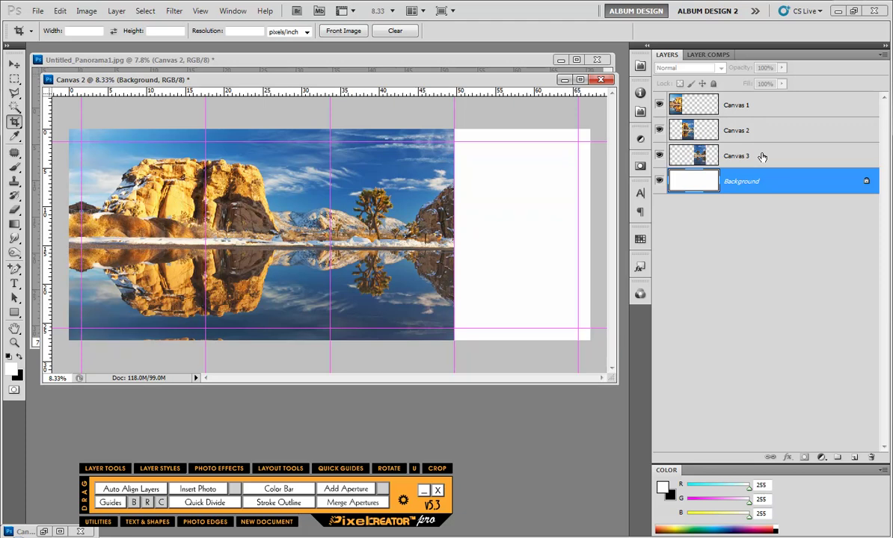
Add wrap guides outside both sides of the second panel in Canvas 2, using 1.625 in wide full-height strip selections as spacers
{"action": "left_click", "coordinate": [14, 79]}
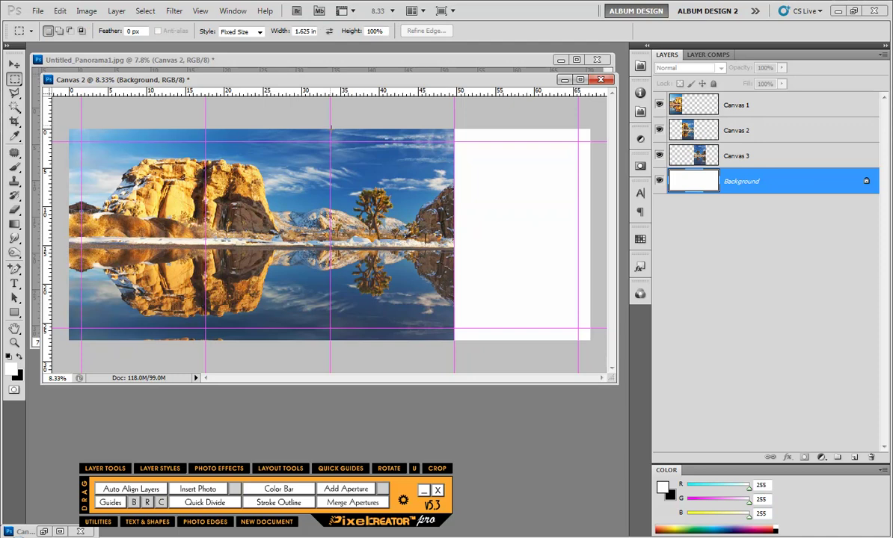
{"action": "left_click", "coordinate": [240, 233]}
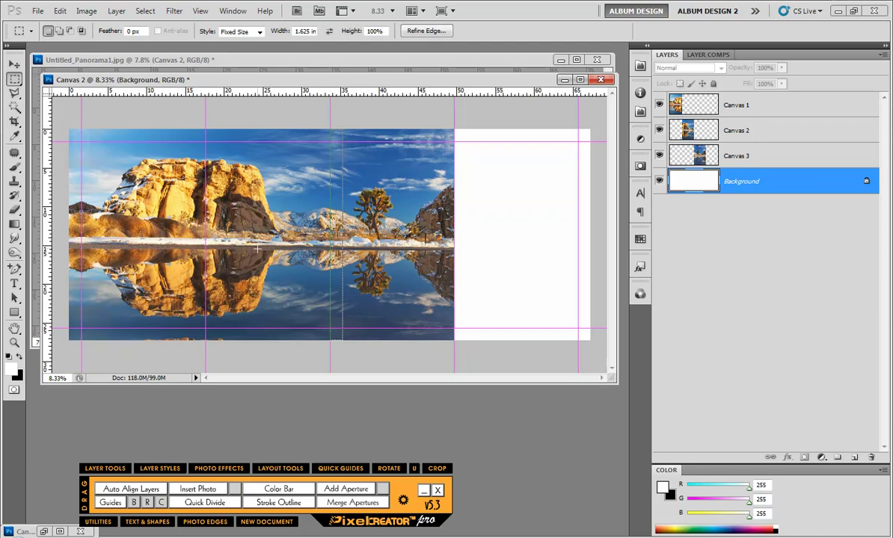
{"action": "mouse_move", "coordinate": [479, 535]}
{"action": "left_click", "coordinate": [463, 515]}
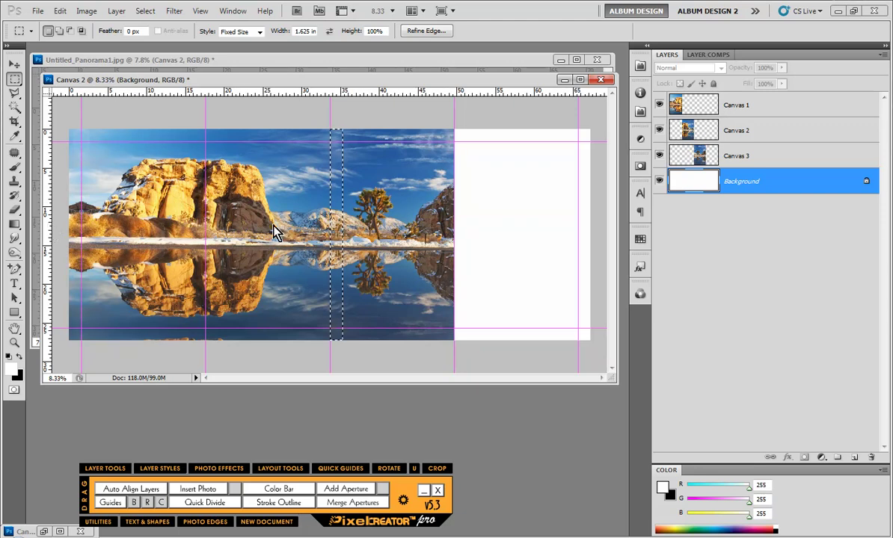
{"action": "left_click_drag", "start_coordinate": [274, 226], "coordinate": [342, 217]}
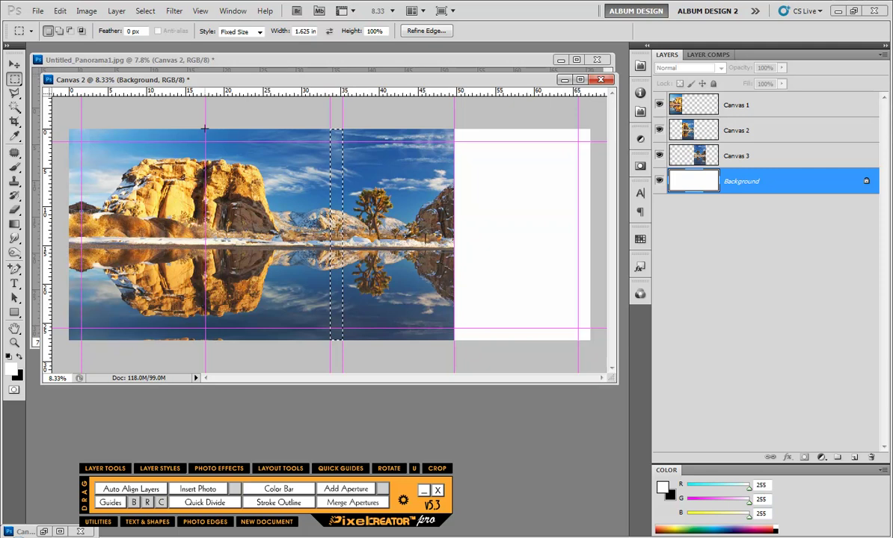
{"action": "key", "text": "ctrl+d"}
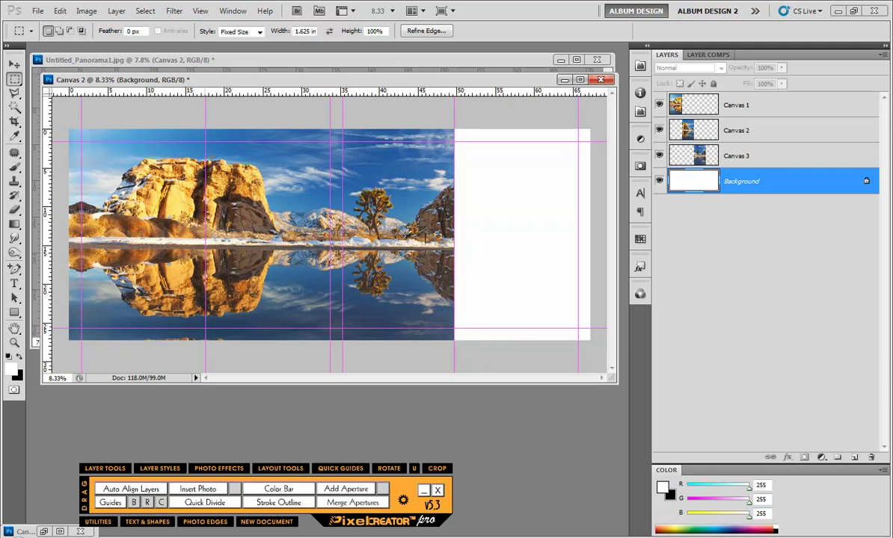
{"action": "left_click", "coordinate": [213, 162]}
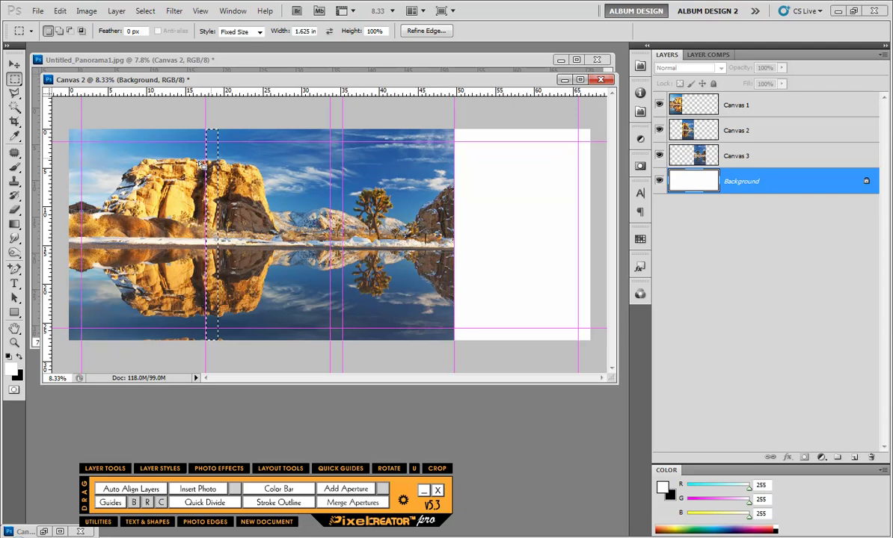
{"action": "left_click_drag", "start_coordinate": [201, 166], "coordinate": [189, 165]}
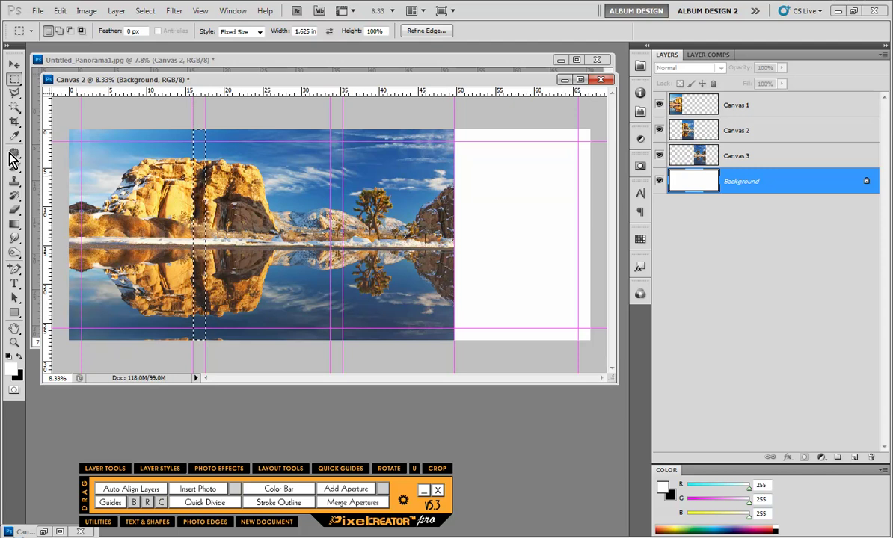
Crop Canvas 2 at full height between its two outer wrap guides
{"action": "left_click", "coordinate": [14, 121]}
{"action": "left_click", "coordinate": [14, 122]}
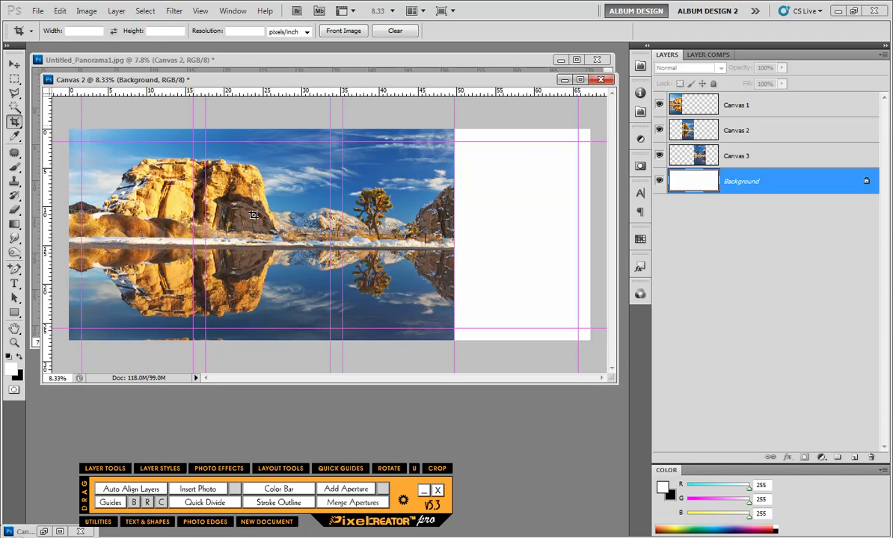
{"action": "left_click_drag", "start_coordinate": [280, 254], "coordinate": [338, 343]}
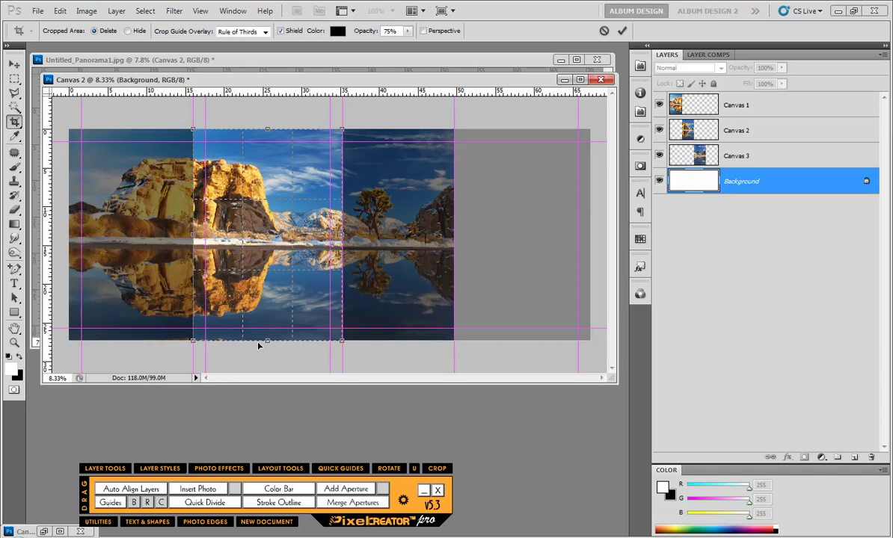
{"action": "key", "text": "Return"}
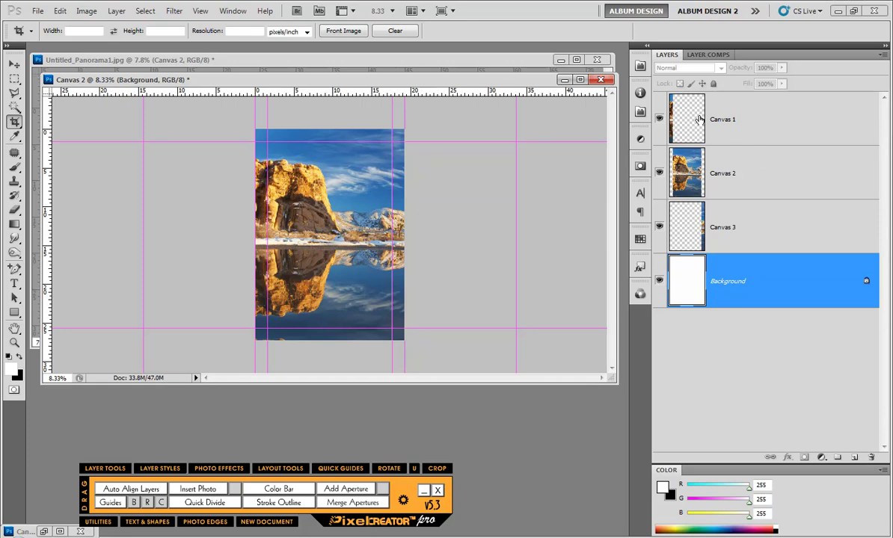
Hide and show the Canvas 1 and Canvas 3 layers in turn to check the wrap edges of the cropped Canvas 2
{"action": "left_click", "coordinate": [657, 118]}
{"action": "left_click", "coordinate": [656, 118]}
{"action": "left_click", "coordinate": [658, 118]}
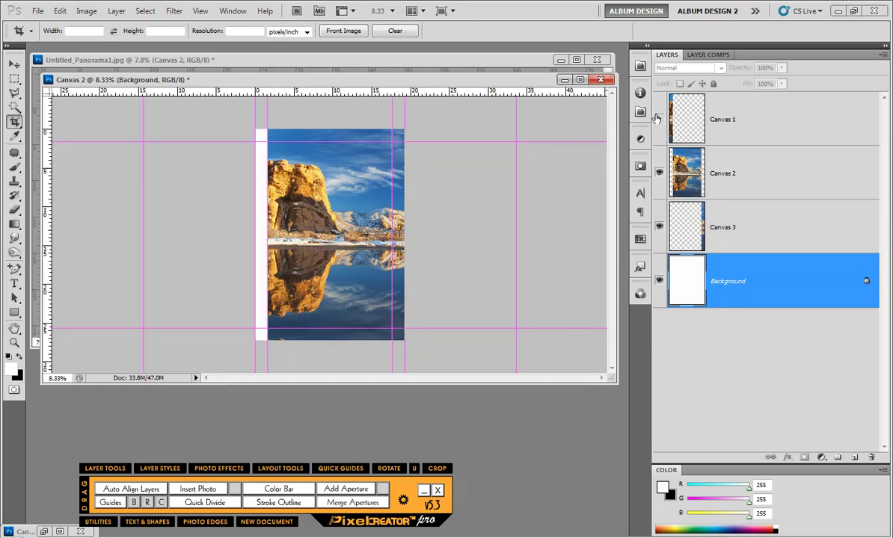
{"action": "left_click", "coordinate": [658, 119]}
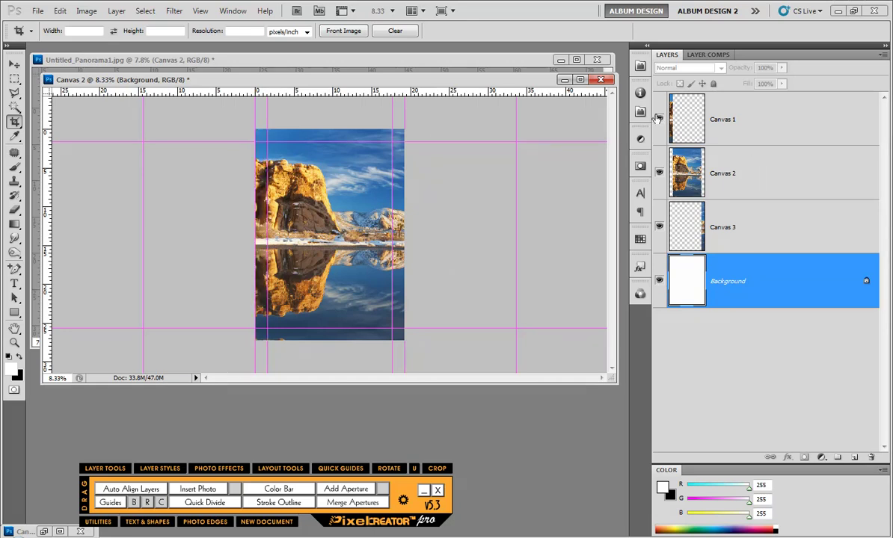
{"action": "left_click", "coordinate": [659, 228]}
{"action": "left_click", "coordinate": [659, 228]}
{"action": "left_click", "coordinate": [659, 228]}
{"action": "left_click", "coordinate": [659, 228]}
Minimise Canvas 2 and, in Canvas 3, add guides 1.625 in outside both sides of the third panel using strip selections
{"action": "left_click", "coordinate": [565, 80]}
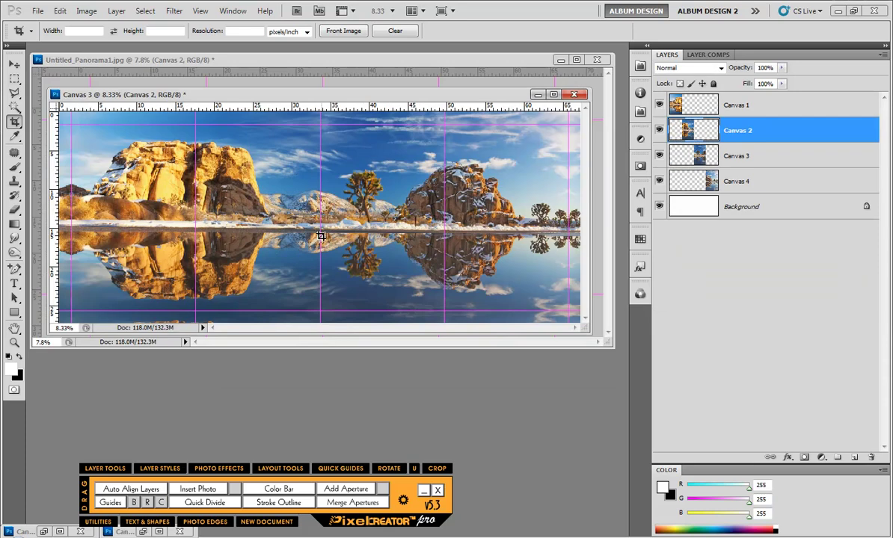
{"action": "scroll", "coordinate": [301, 221], "scroll_direction": "down", "scroll_amount": 1}
{"action": "left_click", "coordinate": [15, 84]}
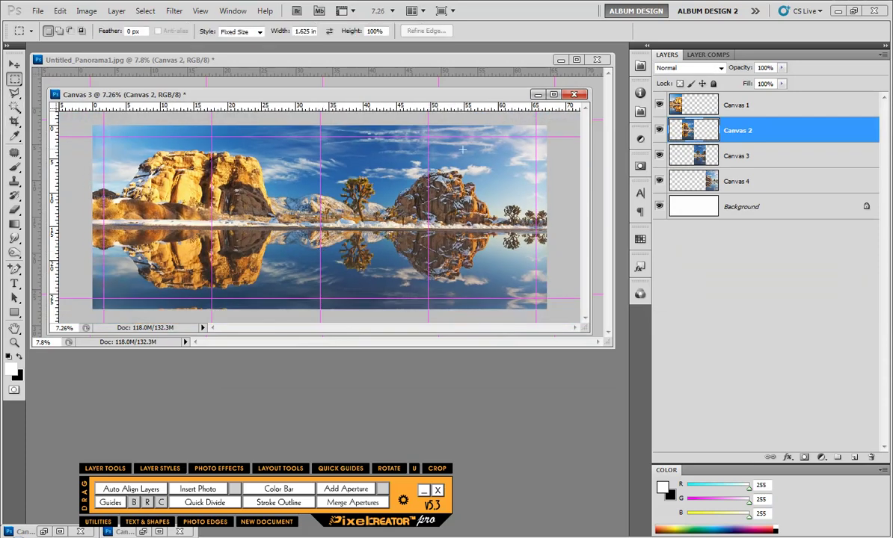
{"action": "left_click", "coordinate": [427, 119]}
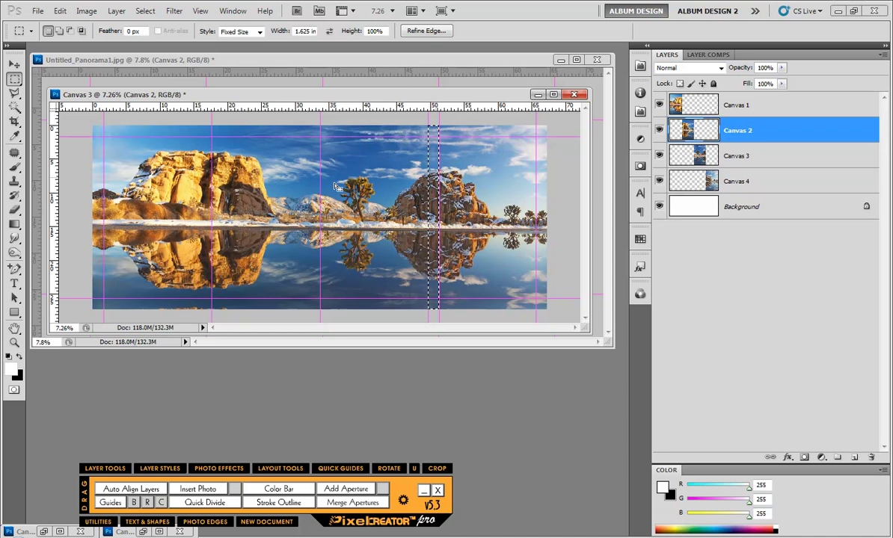
{"action": "left_click", "coordinate": [309, 166]}
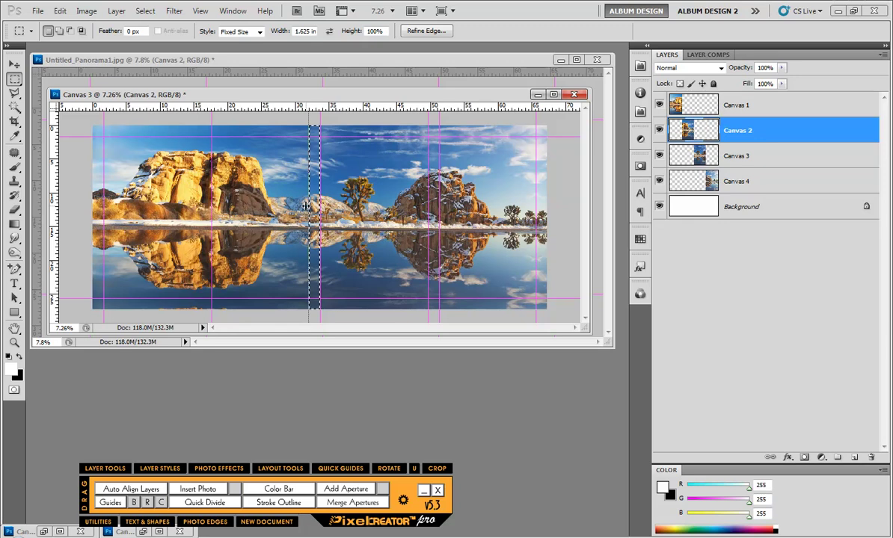
Deselect the strip and crop Canvas 3 at full height between the third panel's outer wrap guides
{"action": "left_click", "coordinate": [14, 121]}
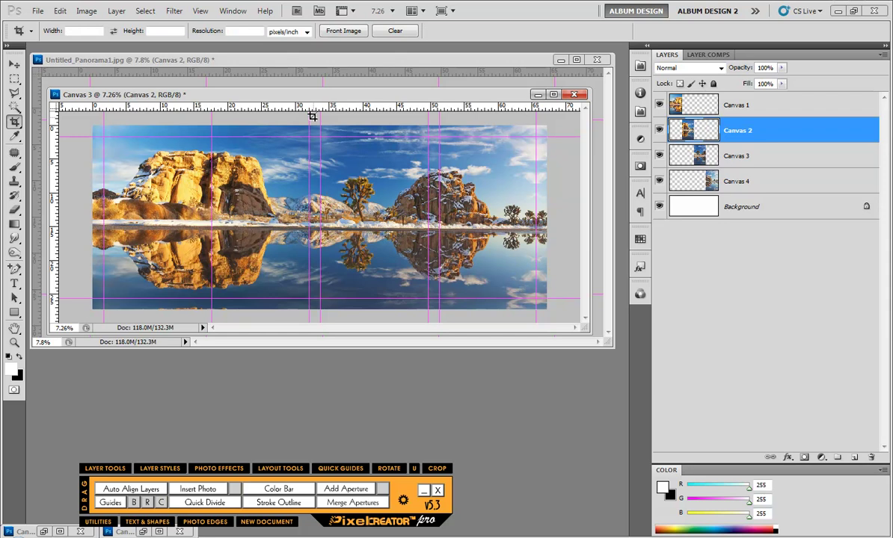
{"action": "key", "text": "ctrl+d"}
{"action": "left_click_drag", "start_coordinate": [438, 309], "coordinate": [309, 125]}
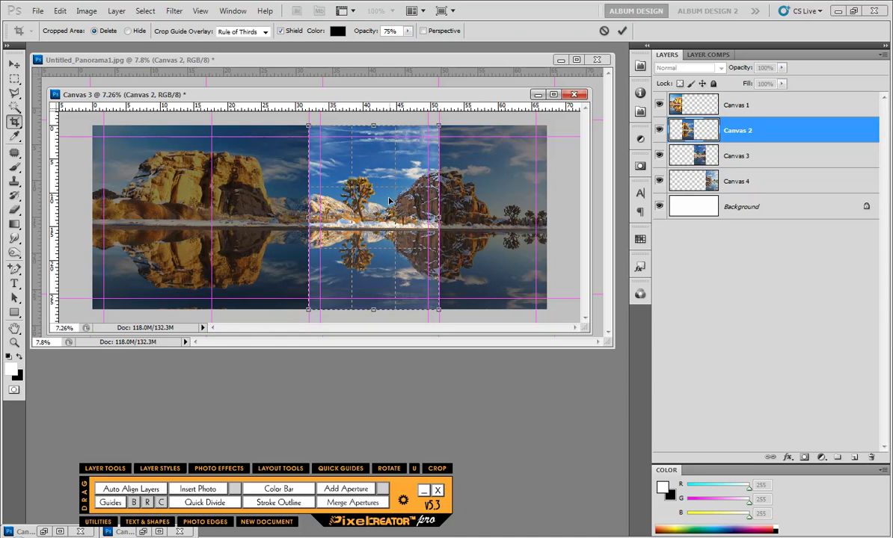
{"action": "key", "text": "Return"}
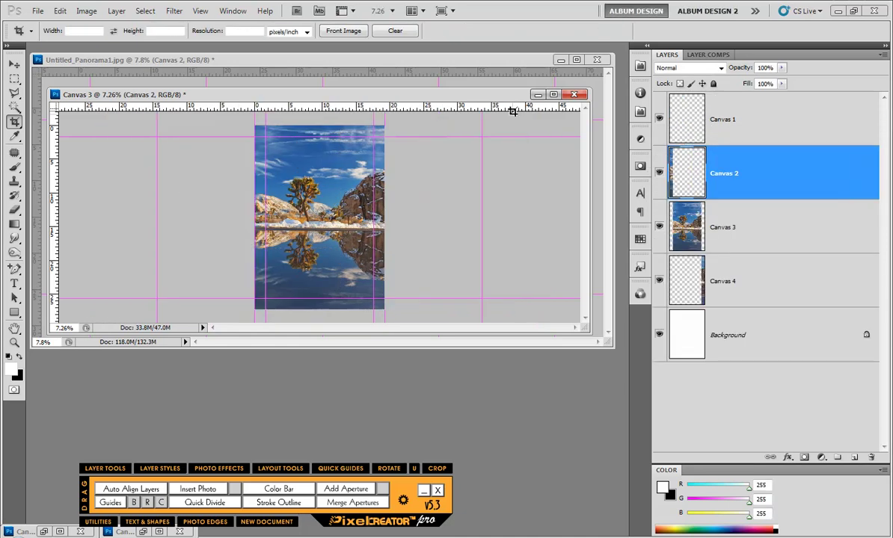
Minimise Canvas 3 and, in the original panorama, add a guide 1.625 in outside the fourth panel's left side using a strip selection
{"action": "left_click", "coordinate": [537, 94]}
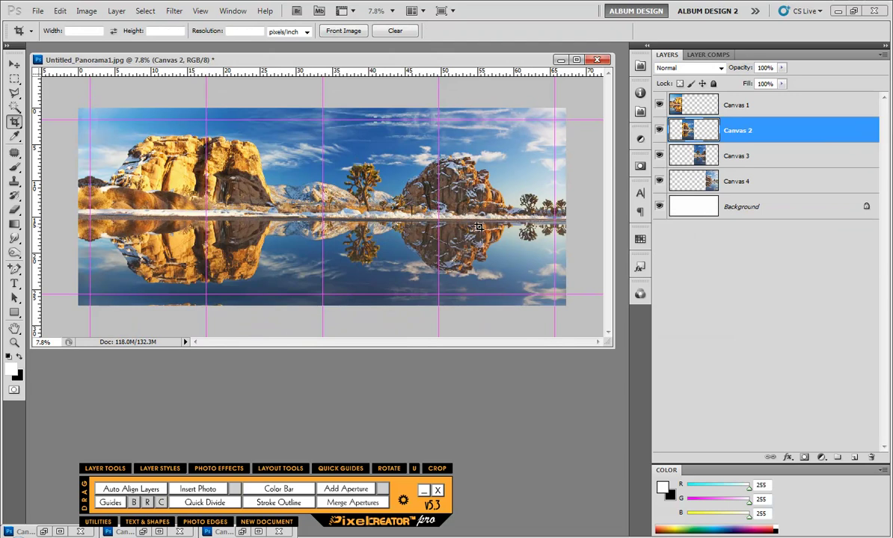
{"action": "left_click", "coordinate": [15, 77]}
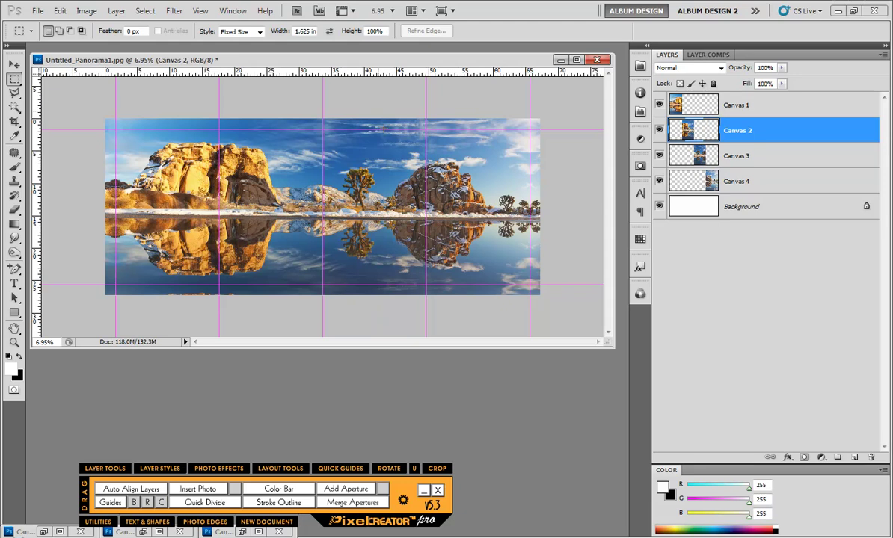
{"action": "left_click", "coordinate": [379, 161]}
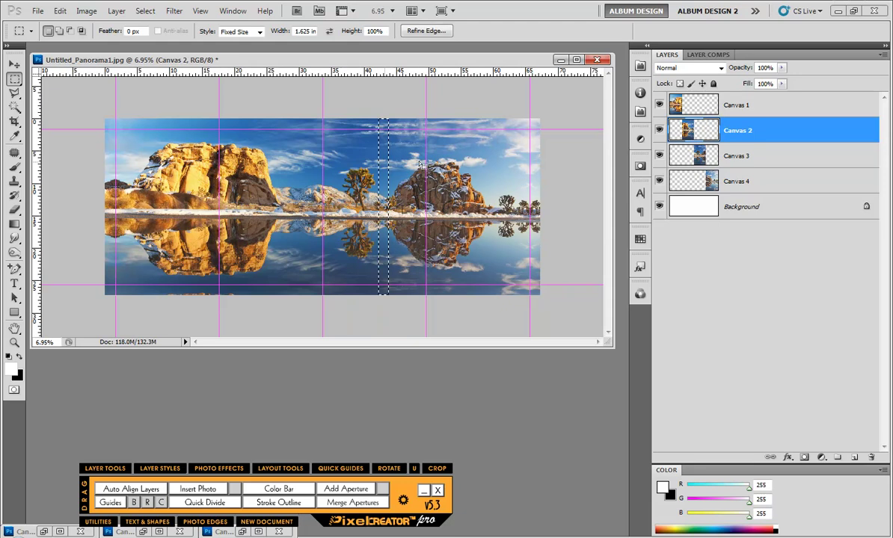
{"action": "left_click", "coordinate": [427, 202]}
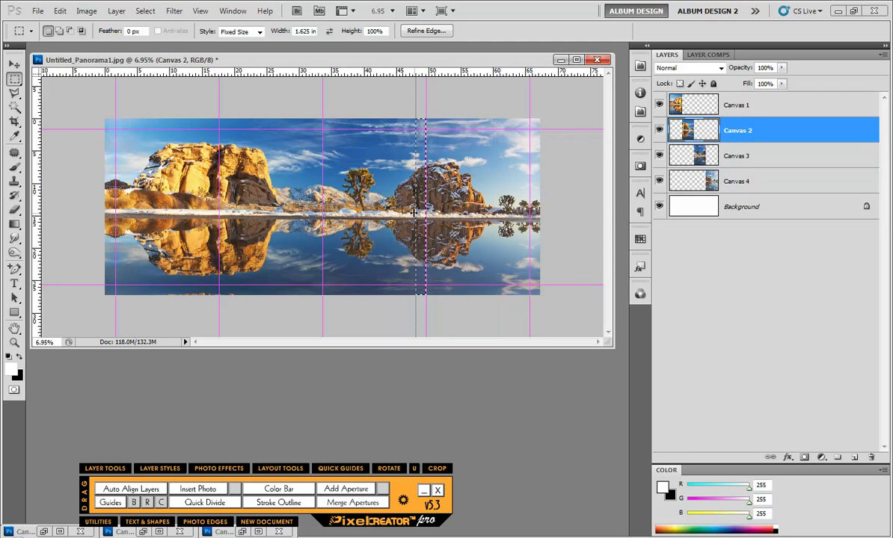
Deselect the strip and crop the panorama at full height from the fourth panel's outer wrap guide to the image's right edge
{"action": "left_click", "coordinate": [14, 121]}
{"action": "key", "text": "ctrl+d"}
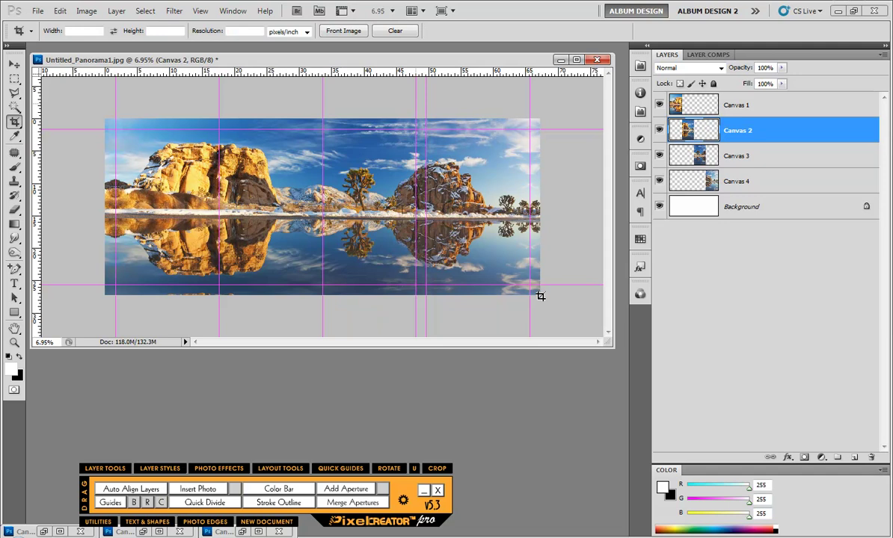
{"action": "left_click_drag", "start_coordinate": [540, 295], "coordinate": [415, 118]}
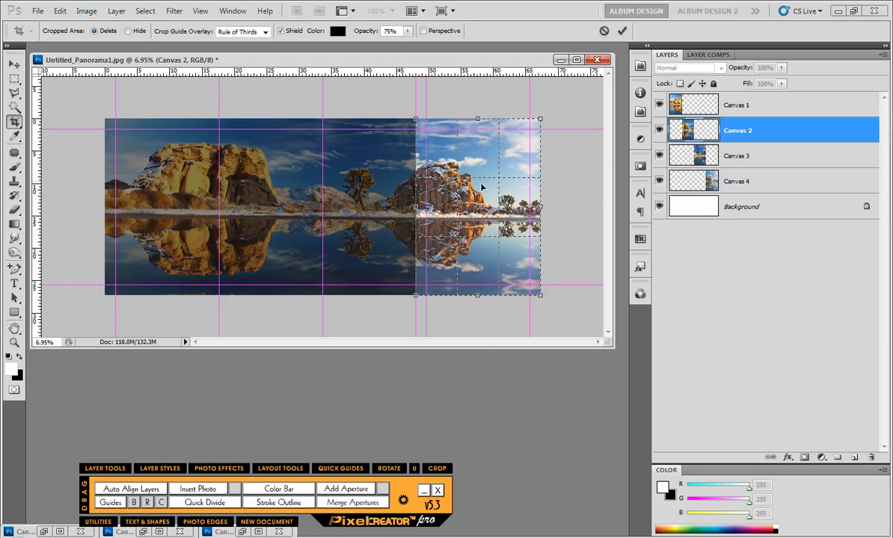
{"action": "key", "text": "Return"}
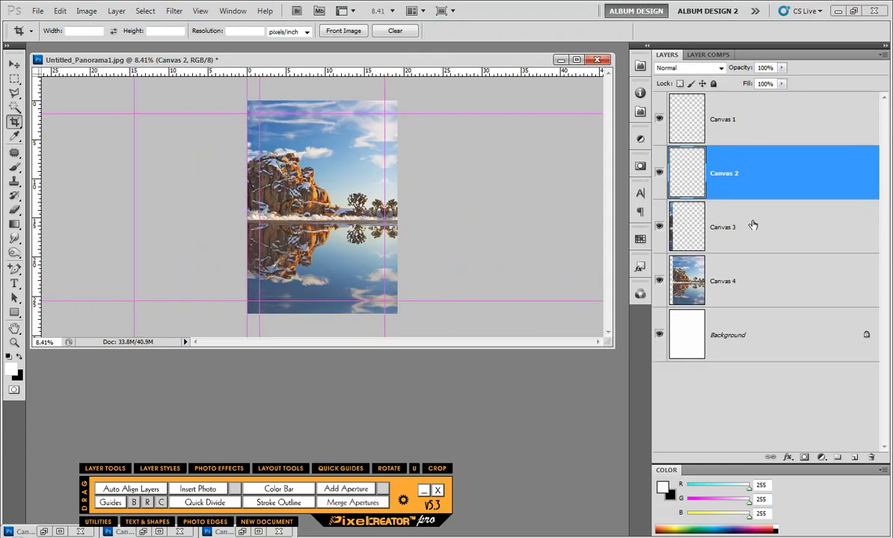
Delete the unneeded Canvas 2 and Canvas 1 layers from the cropped fourth-panel document
{"action": "left_click", "coordinate": [703, 277]}
{"action": "left_click_drag", "start_coordinate": [709, 175], "coordinate": [871, 457]}
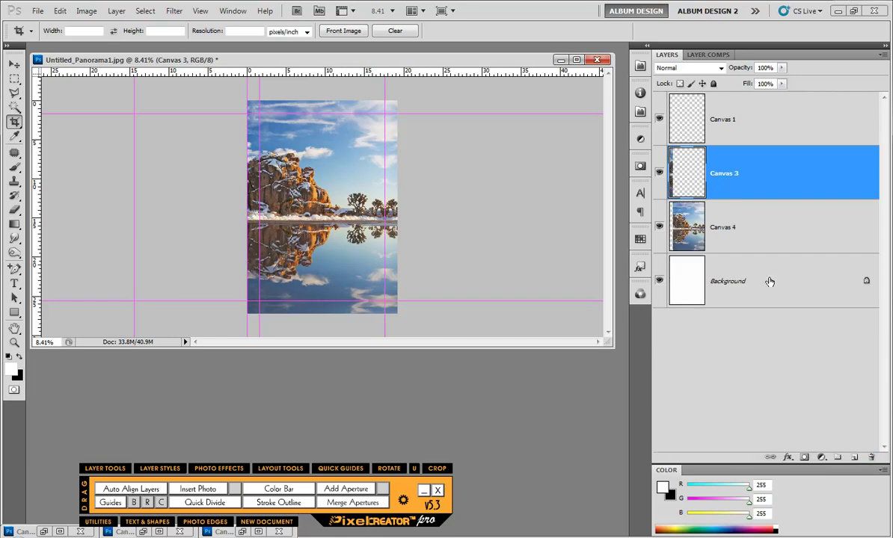
{"action": "left_click_drag", "start_coordinate": [750, 126], "coordinate": [870, 457]}
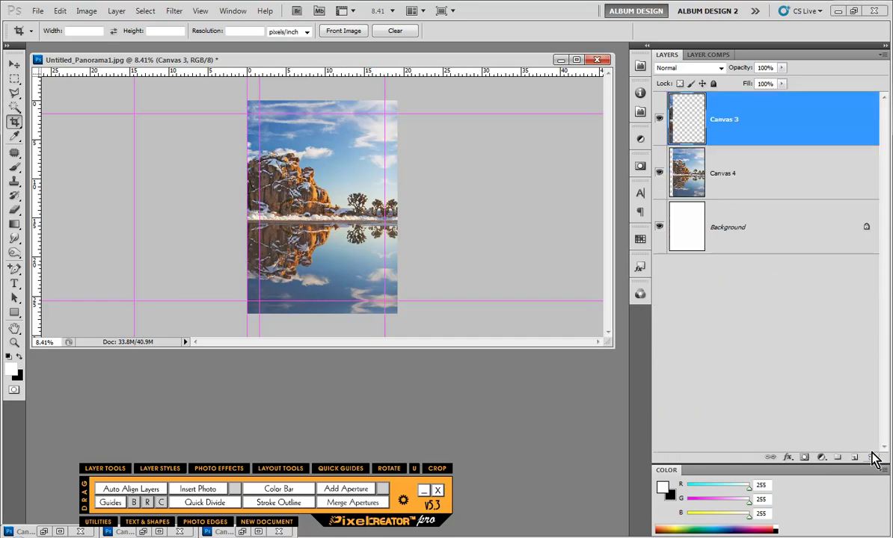
Hide and show the Canvas 3 layer to check the fourth panel's wrap edge, and select the Canvas 4 layer
{"action": "left_click", "coordinate": [658, 118]}
{"action": "left_click", "coordinate": [658, 118]}
{"action": "left_click", "coordinate": [731, 184]}
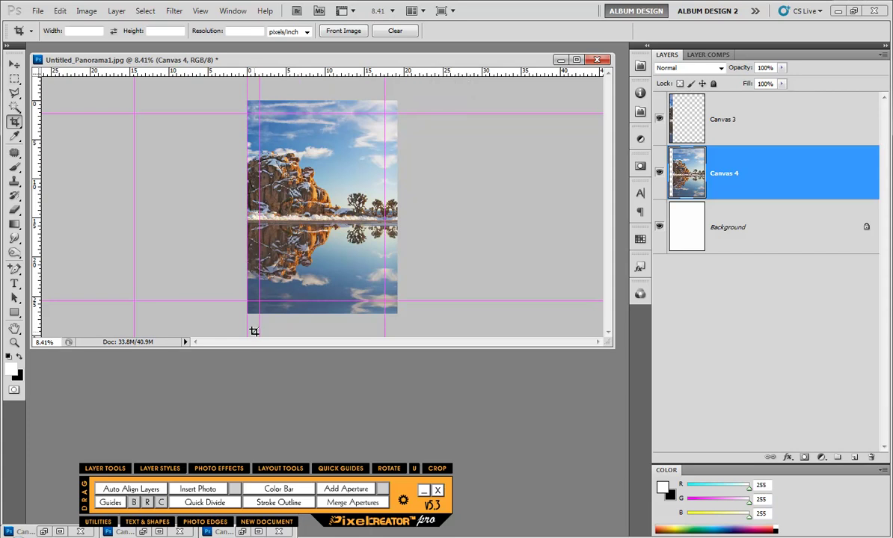
{"action": "key", "text": "ctrl+0"}
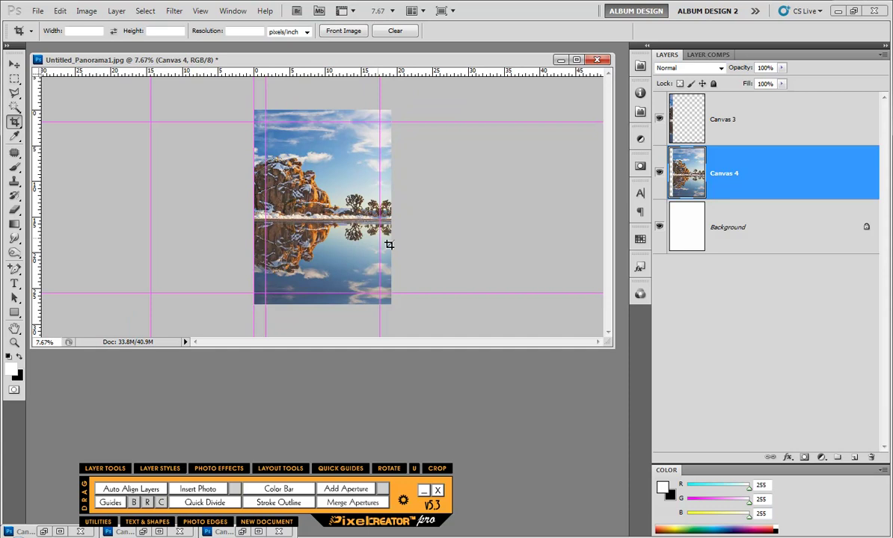